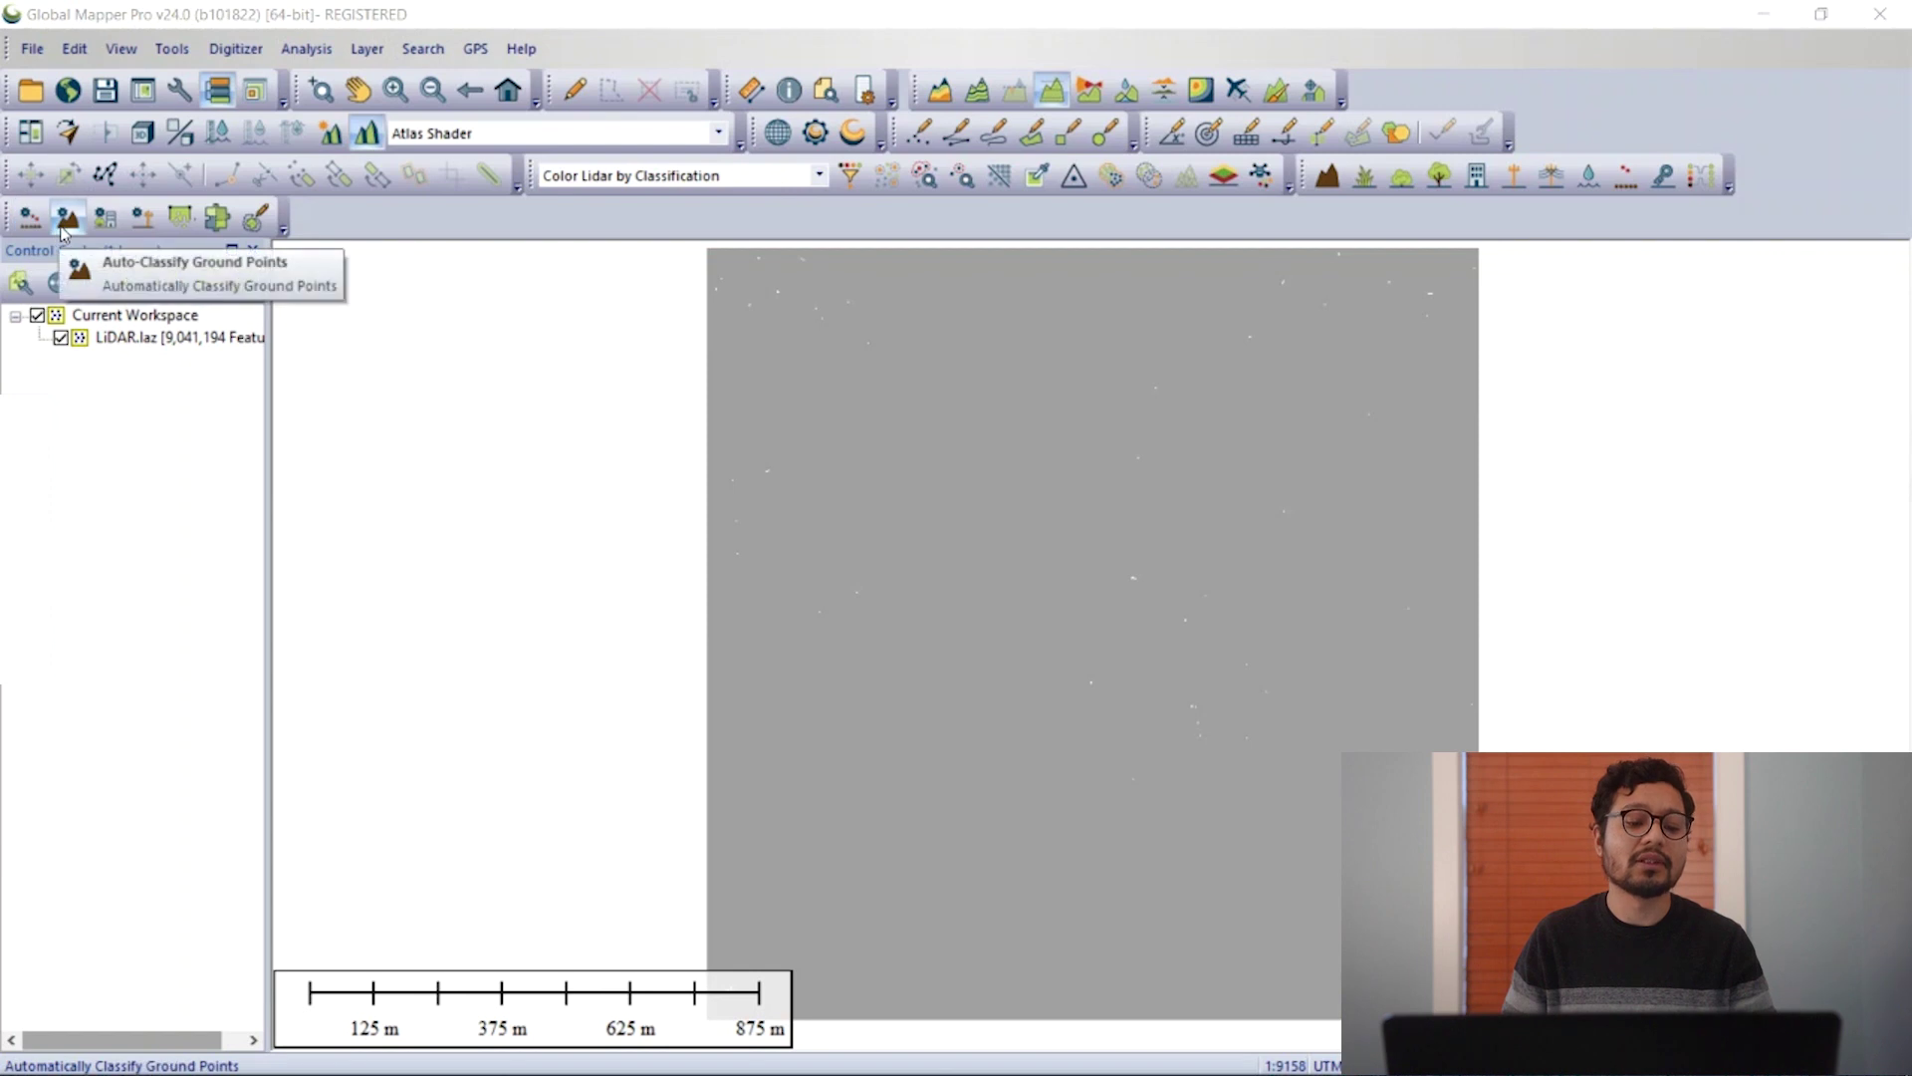
Step: Inspect the LiDAR.laz point cloud in the 3D viewer from a low tilted angle, then return to the map
click(148, 225)
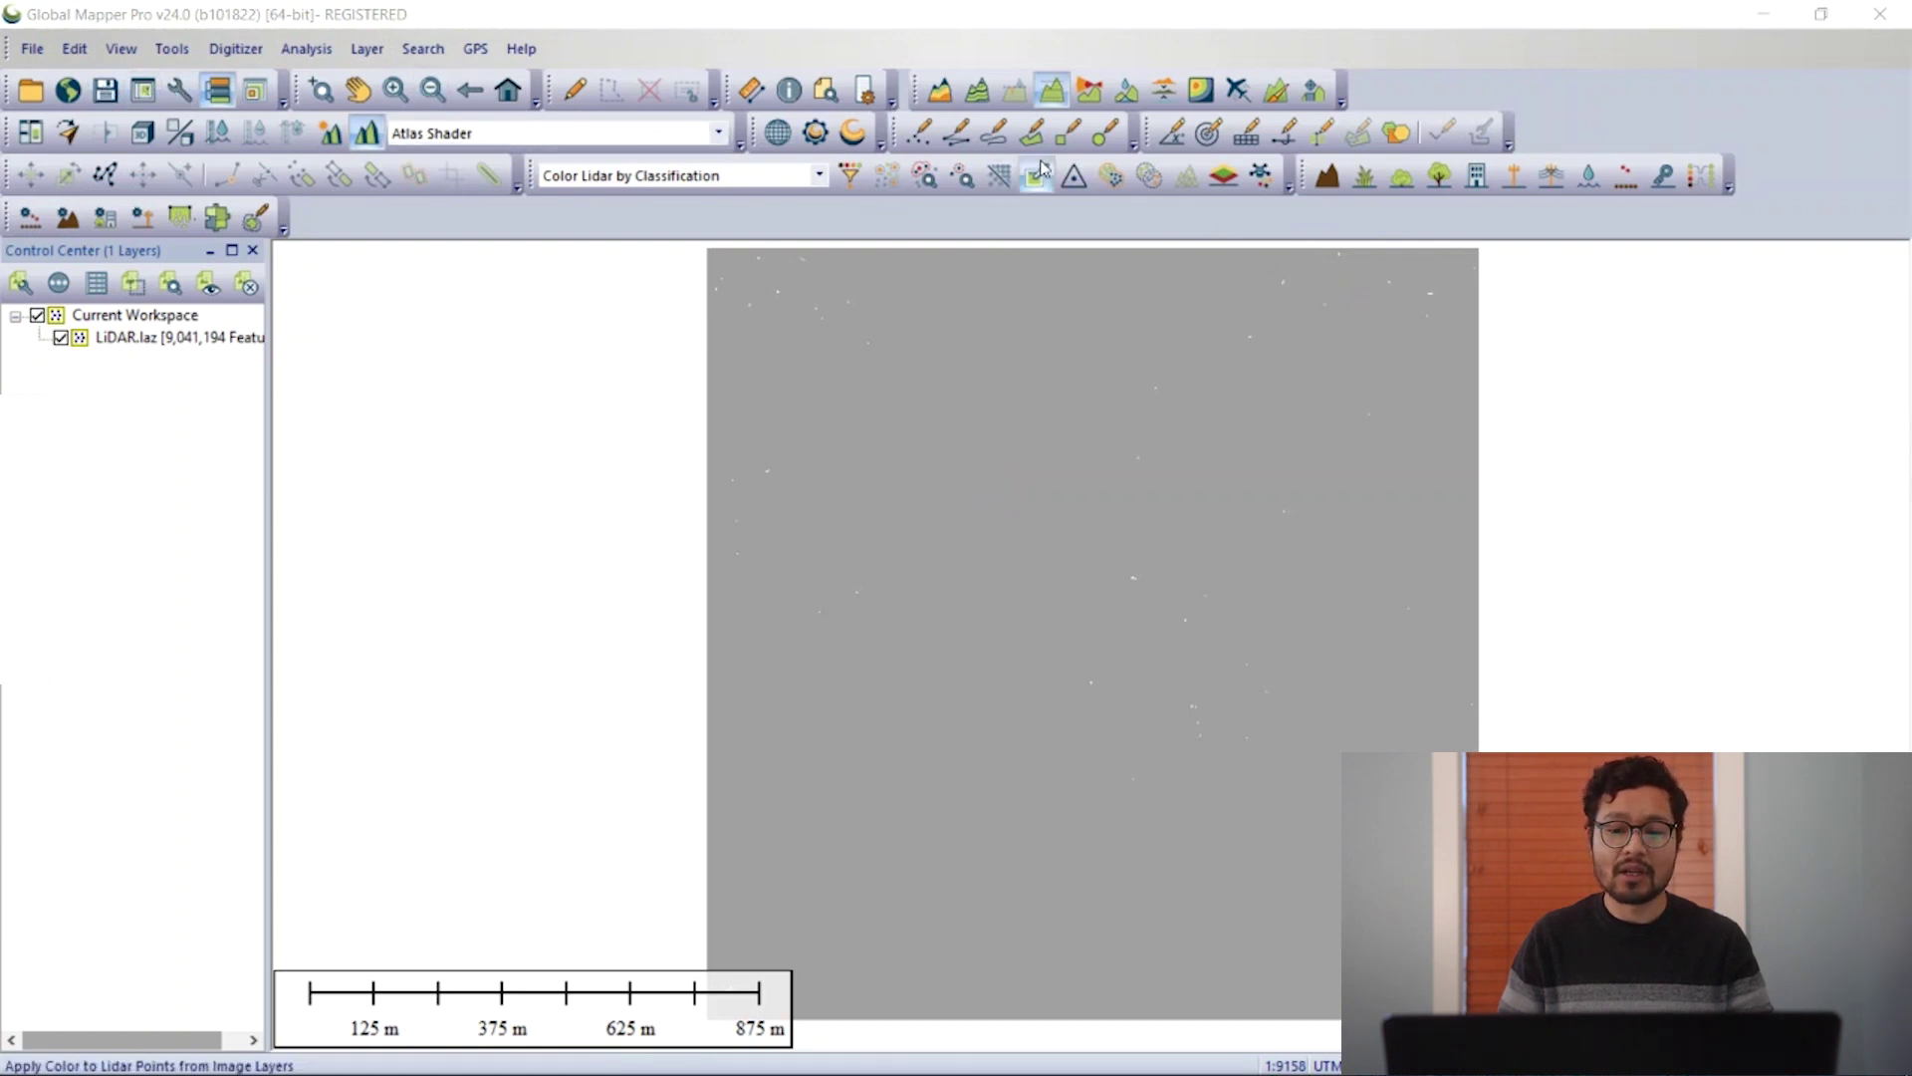
click(141, 134)
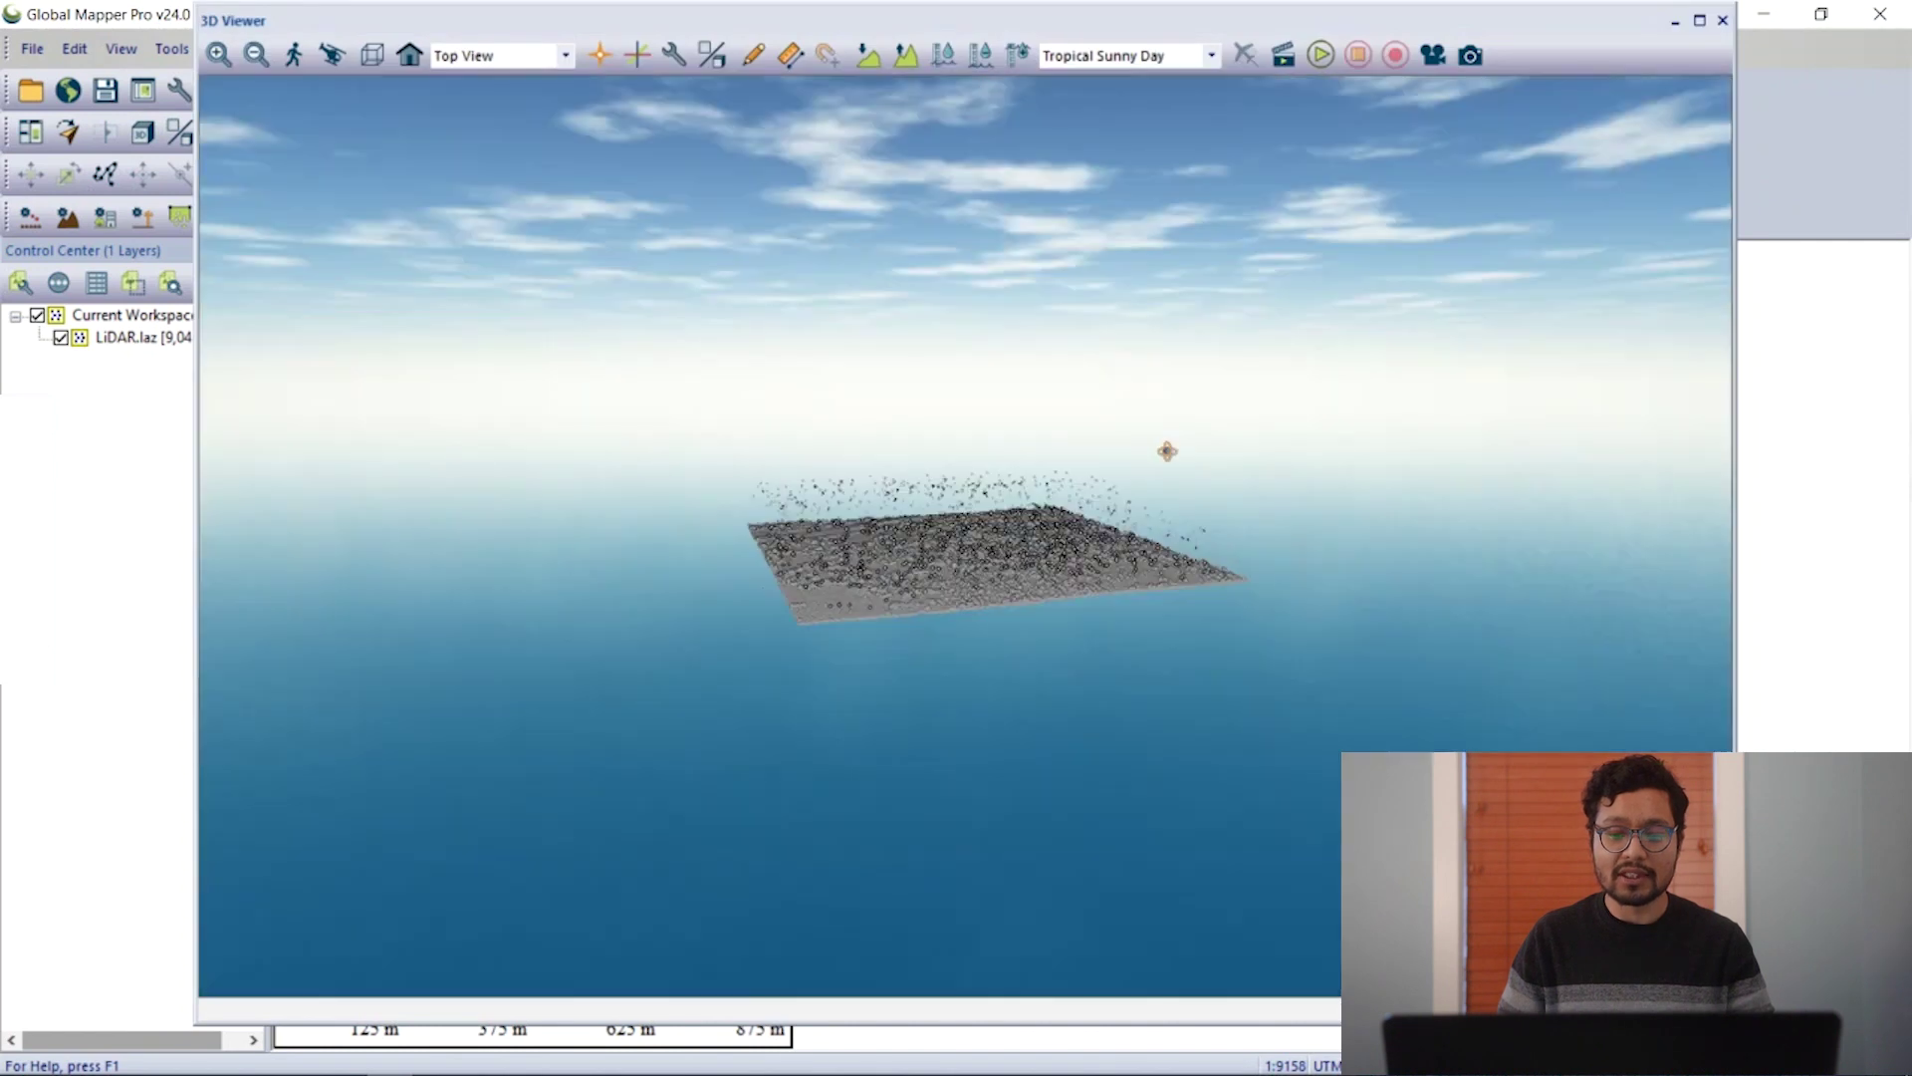
drag(1161, 444, 1066, 622)
scroll(1066, 622, up, 2)
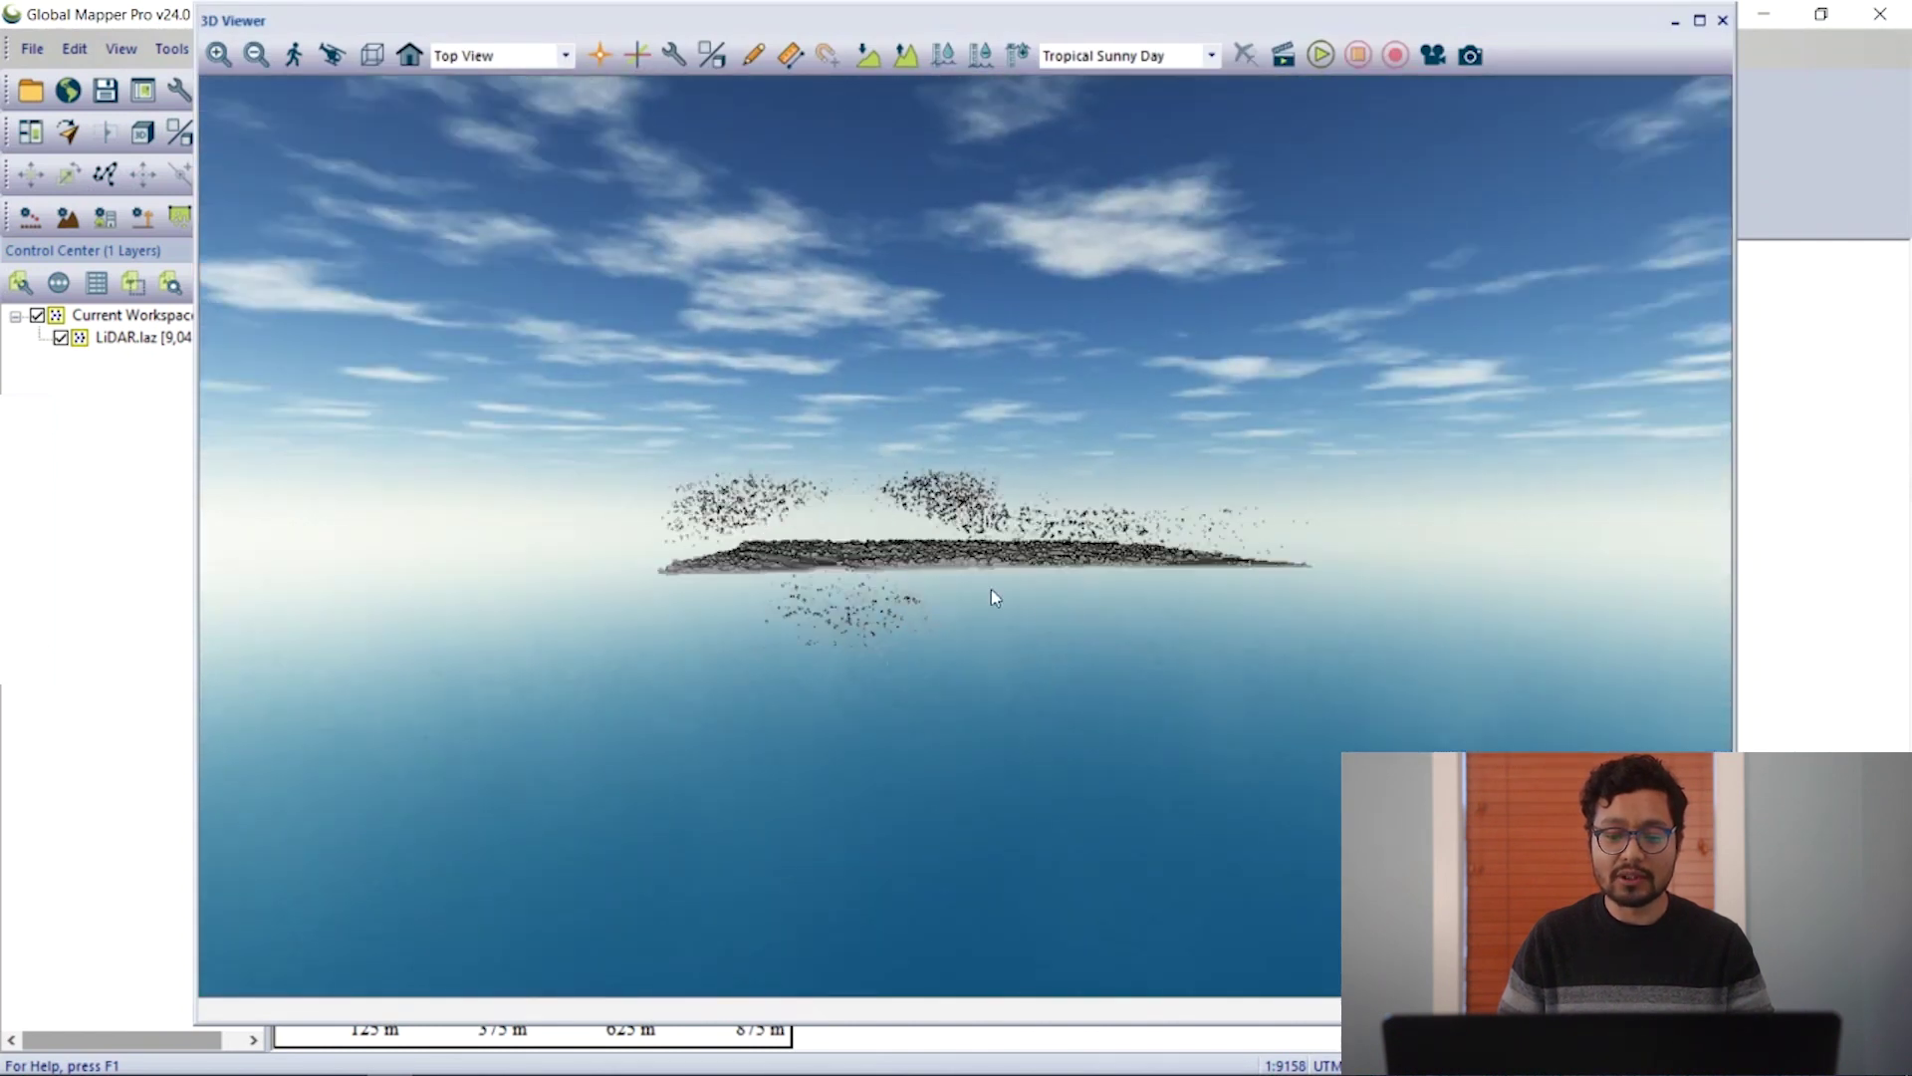
mouse_move(990, 590)
mouse_down()
mouse_move(1017, 605)
mouse_move(896, 598)
mouse_move(919, 668)
mouse_move(737, 628)
mouse_up()
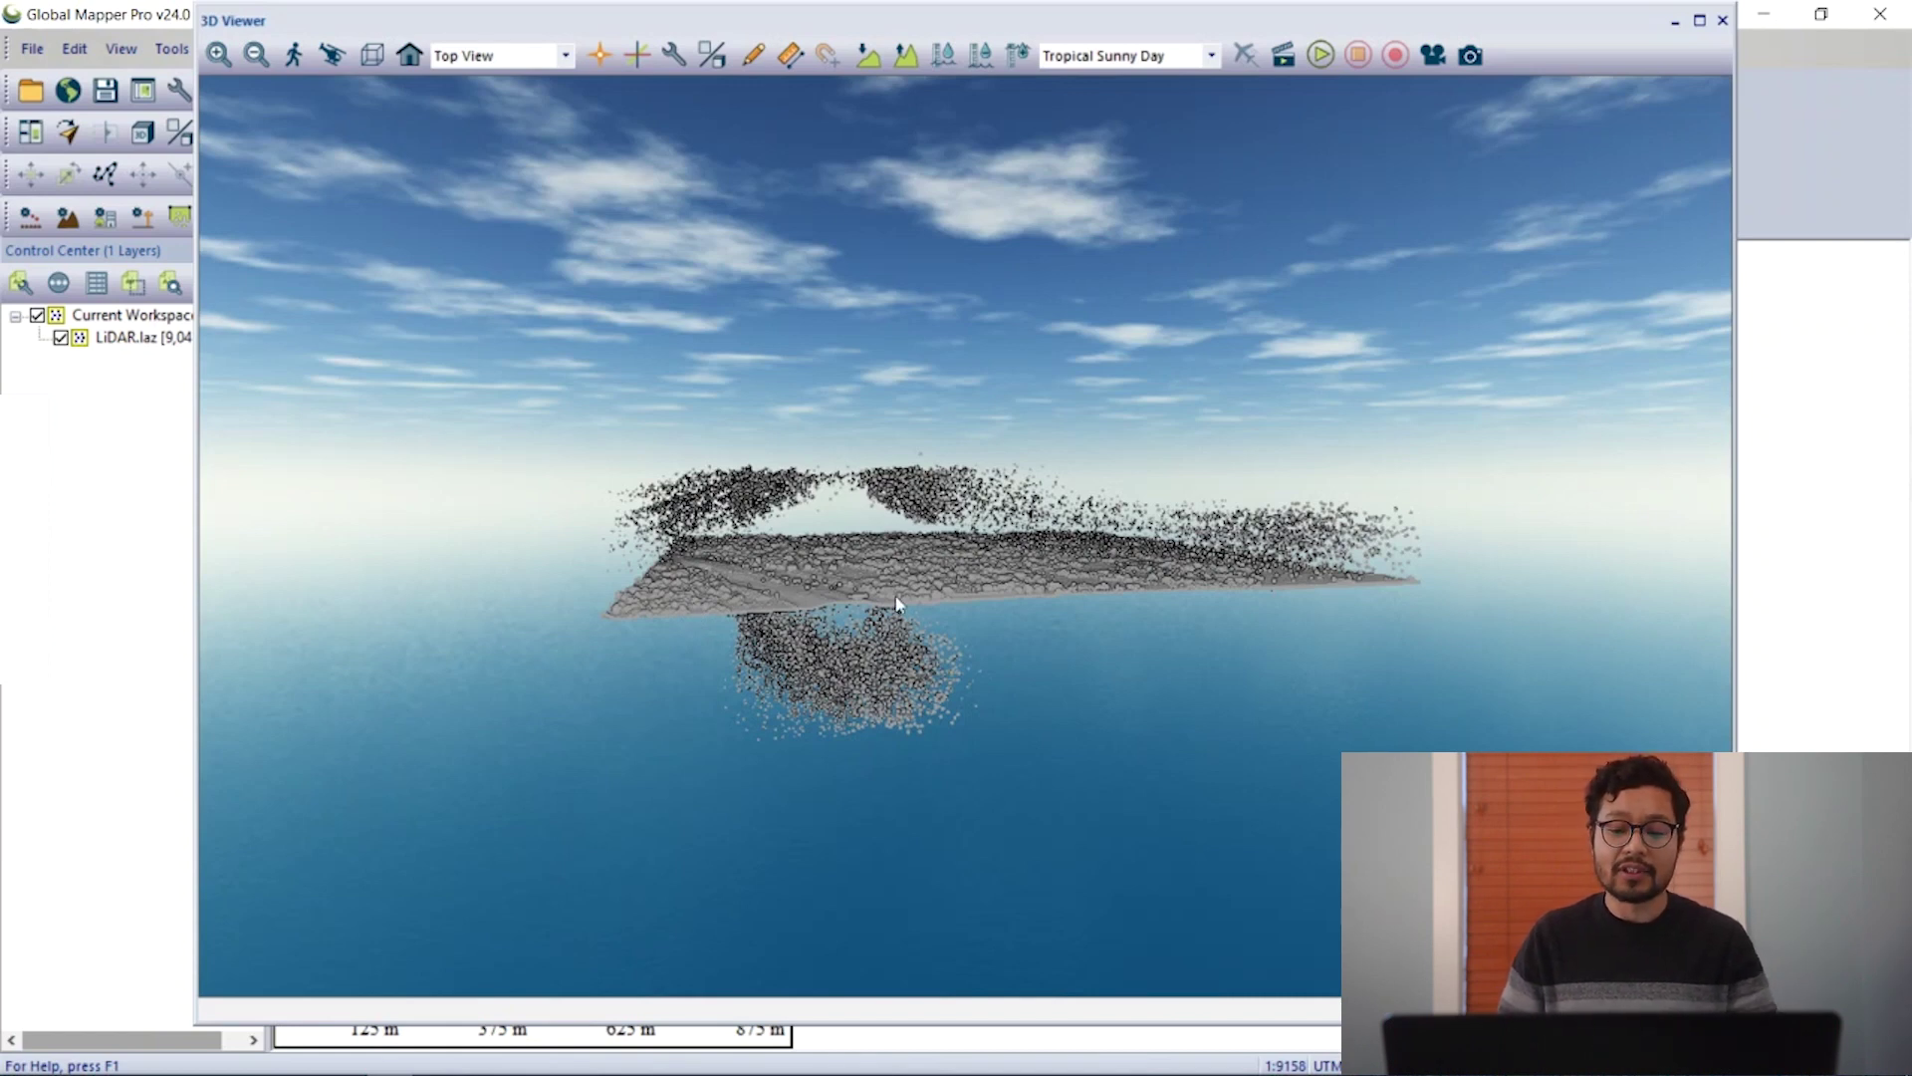
mouse_move(897, 603)
mouse_down()
mouse_move(901, 571)
mouse_move(887, 594)
mouse_move(939, 581)
mouse_up()
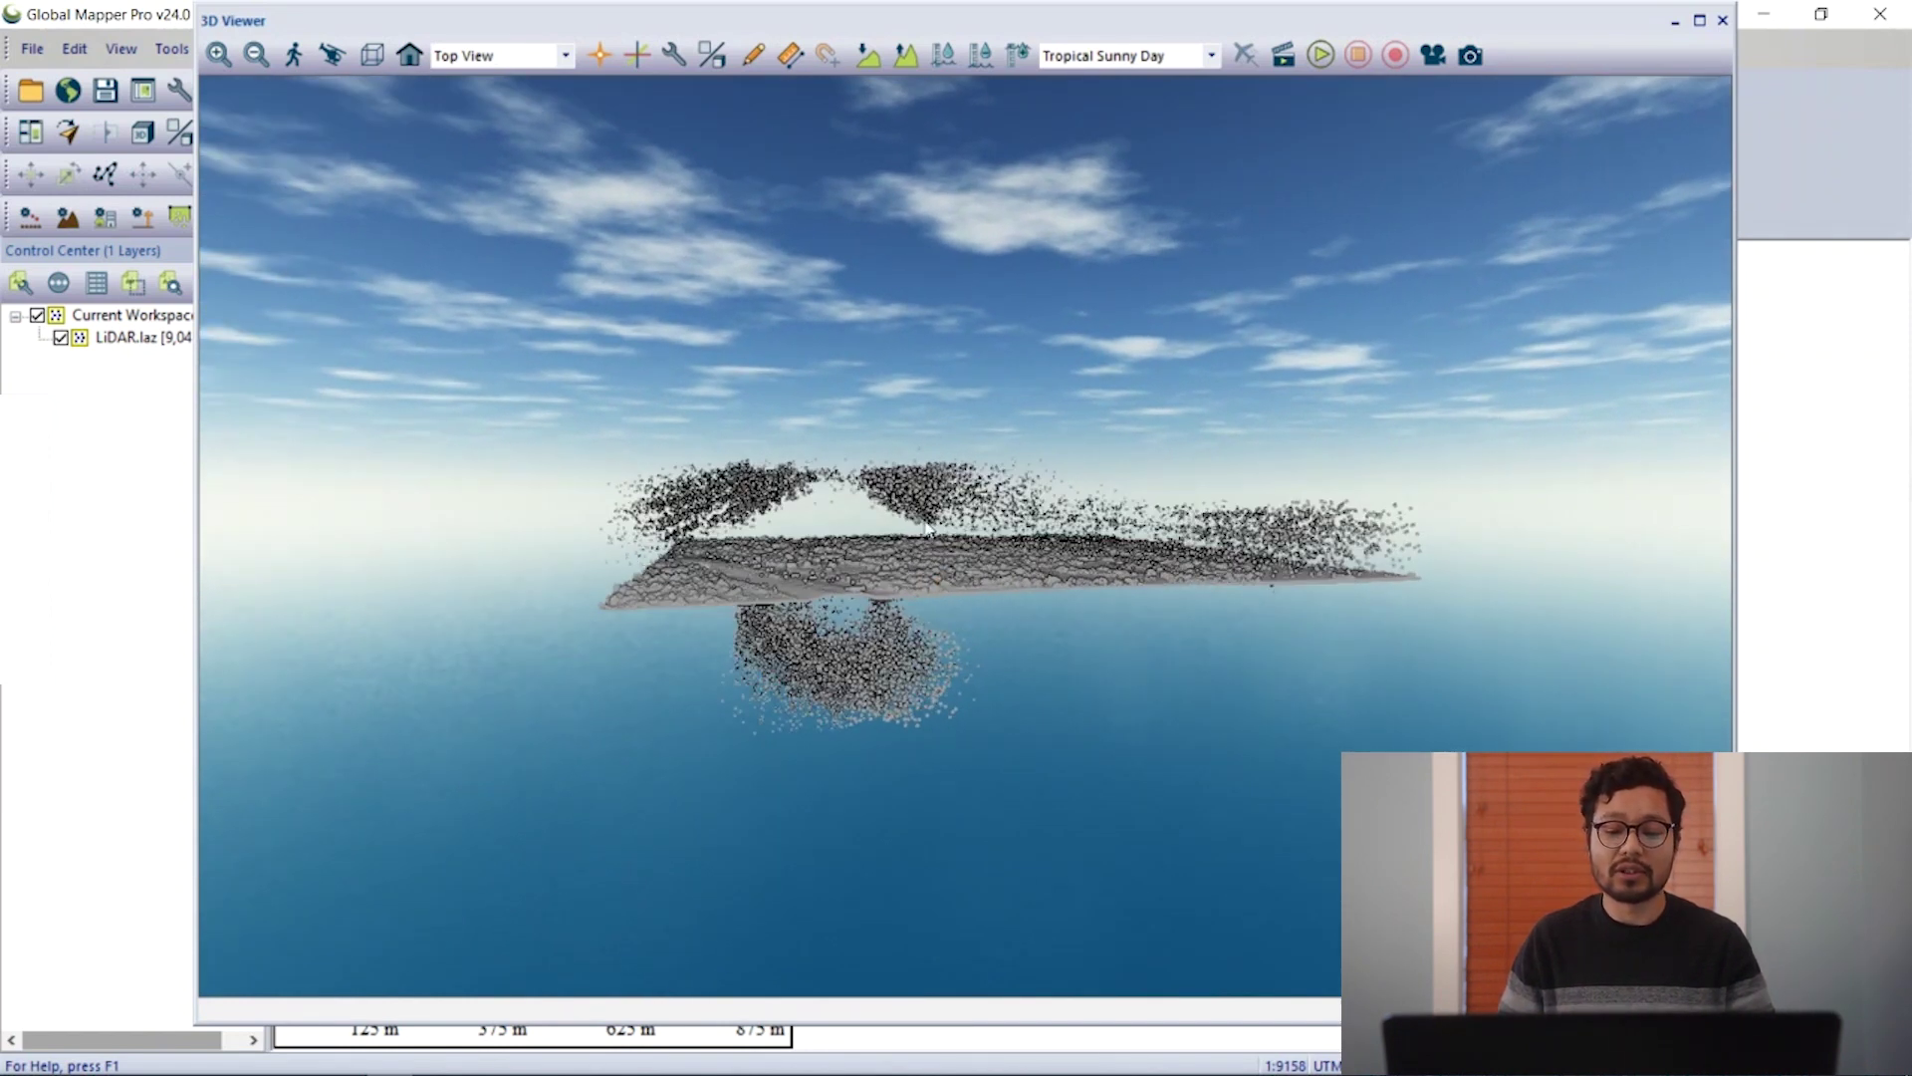
click(1726, 21)
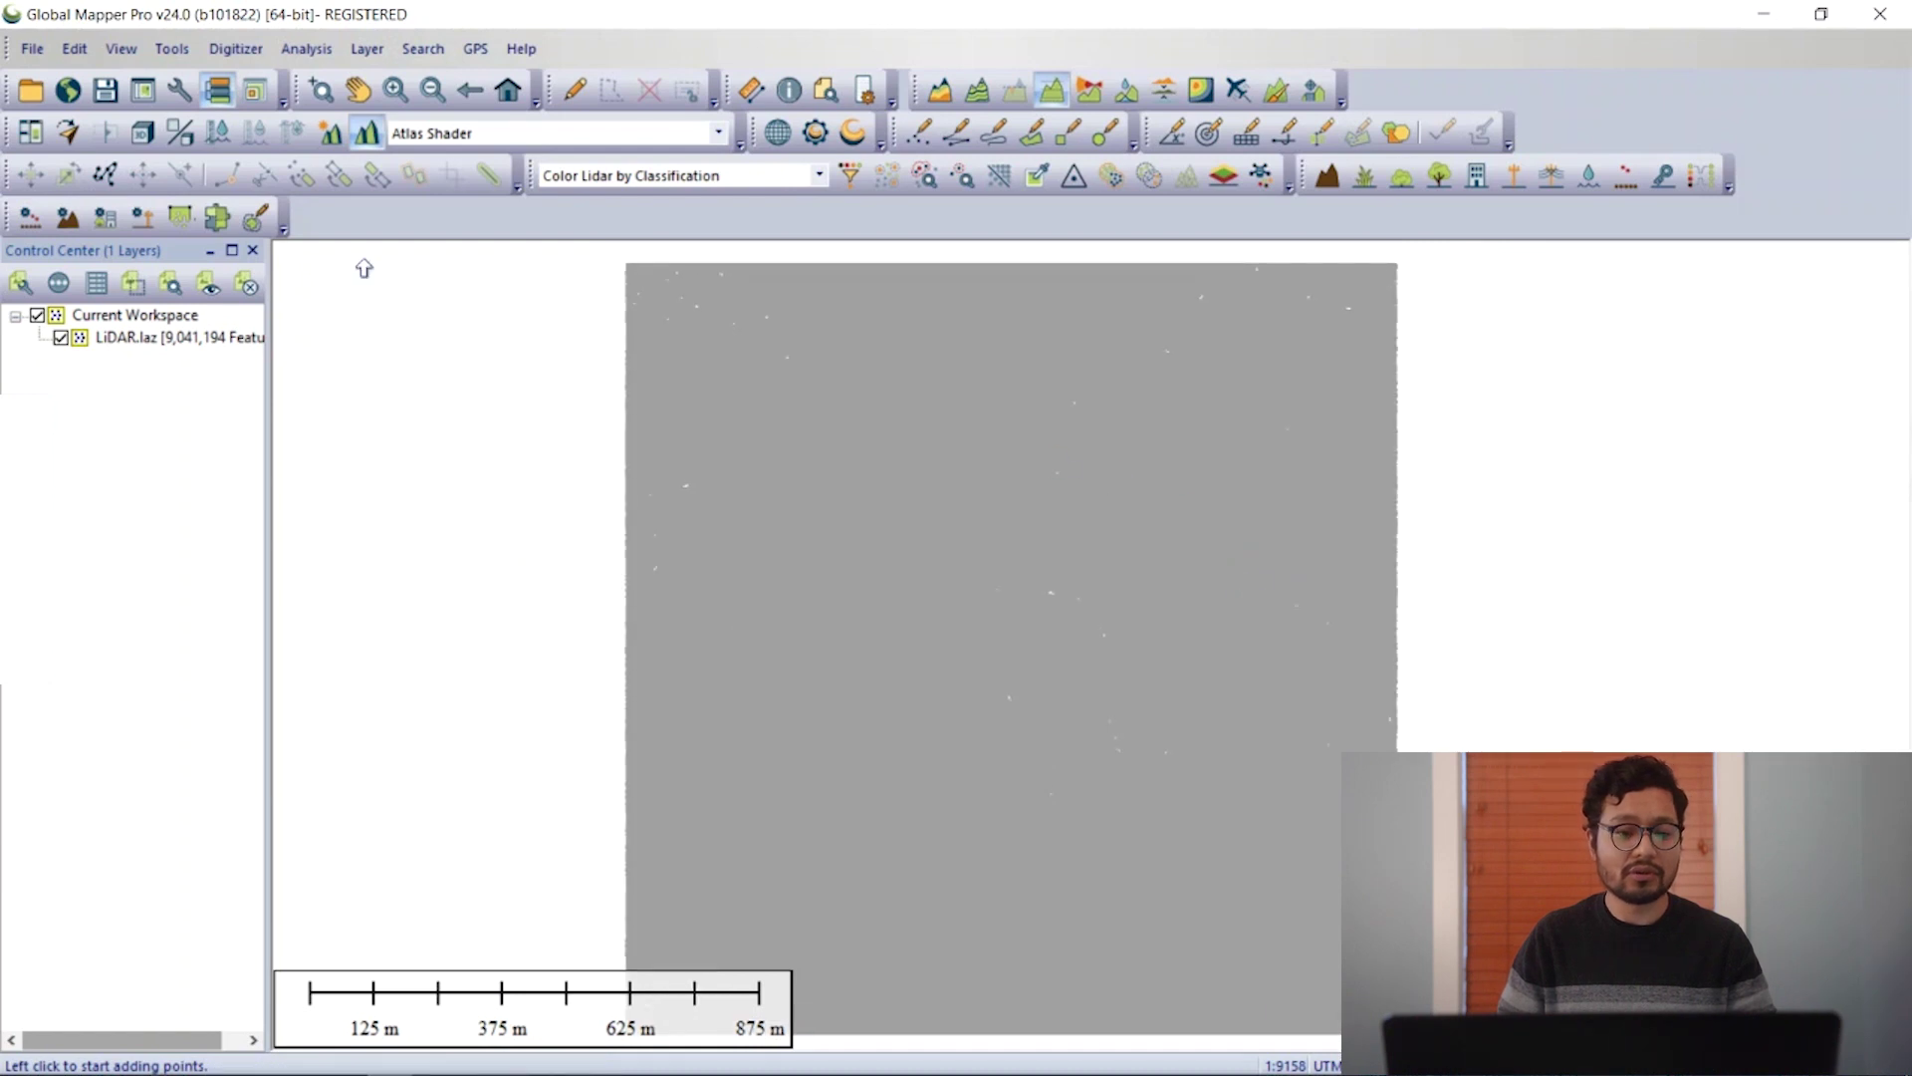
Step: Review the noise classification variance and bin size, keeping point spacings as the bin size unit
click(30, 216)
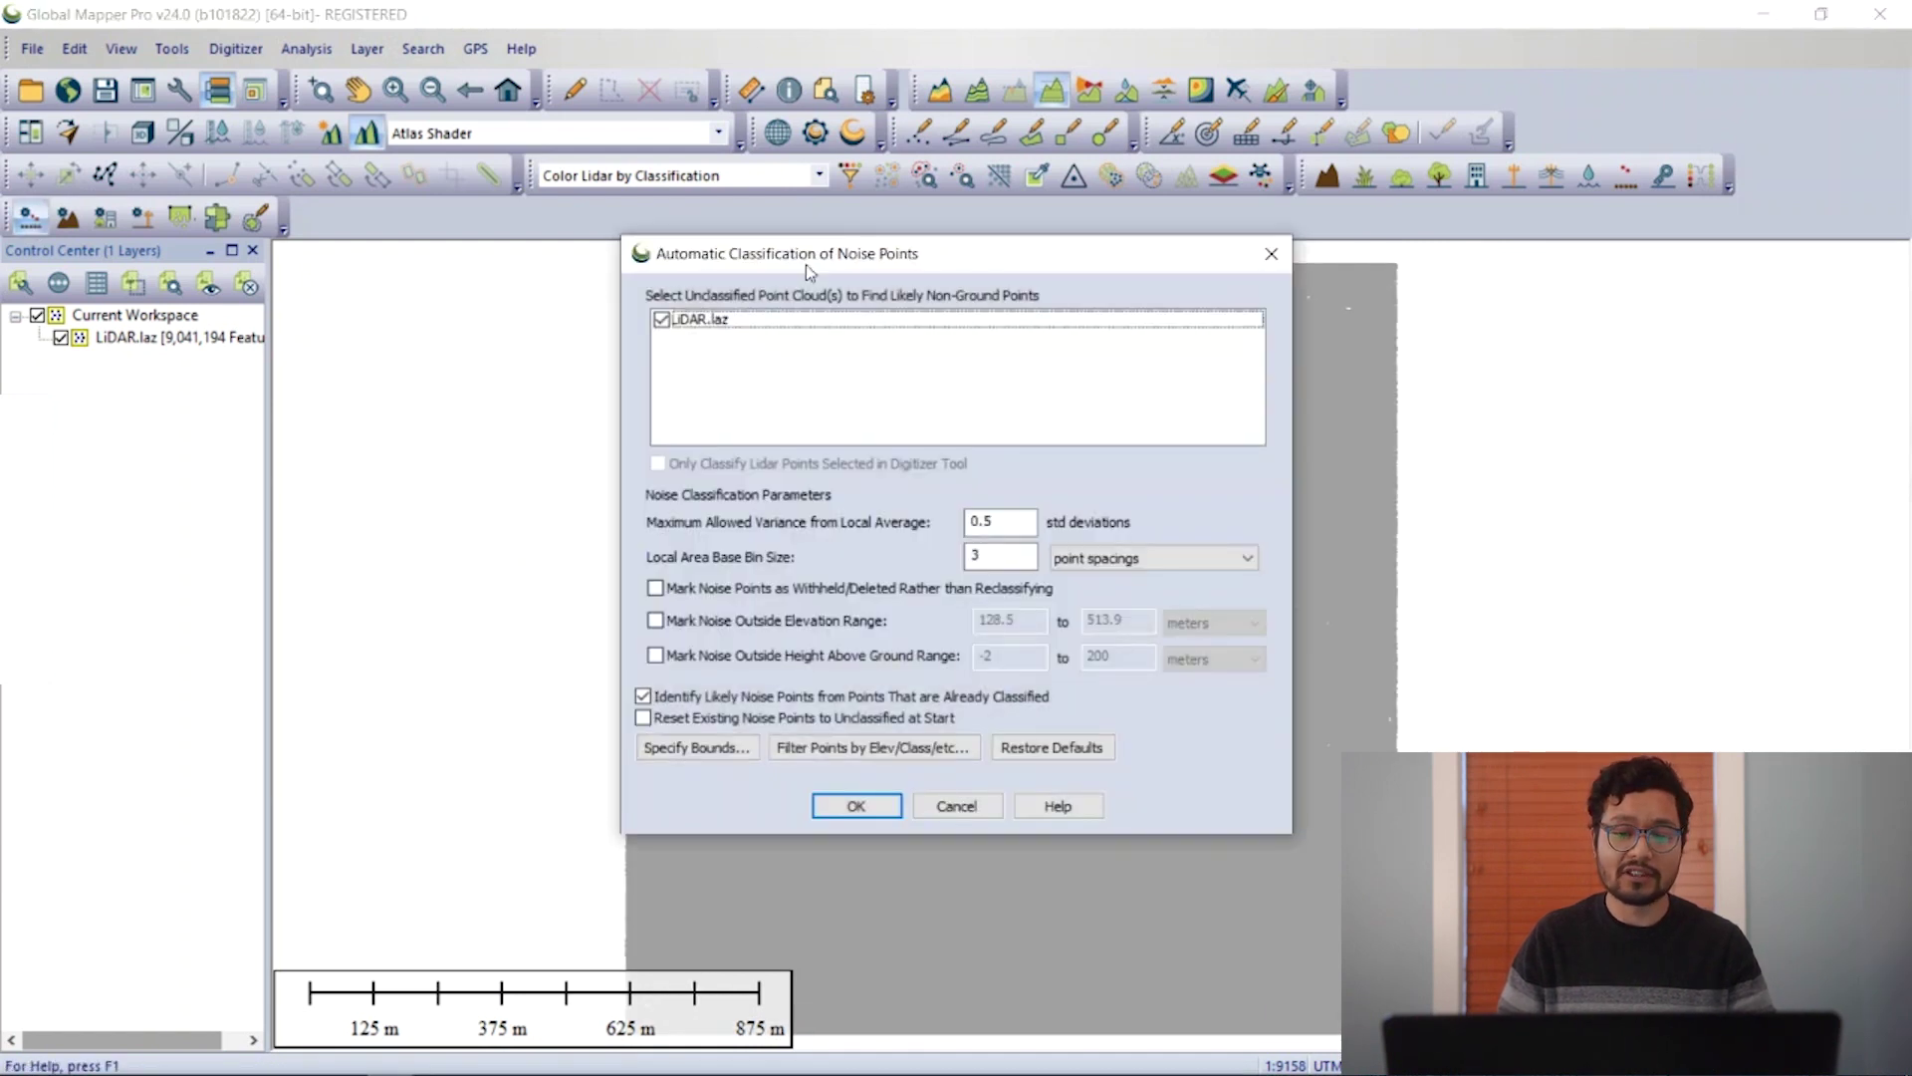
drag(806, 265, 807, 176)
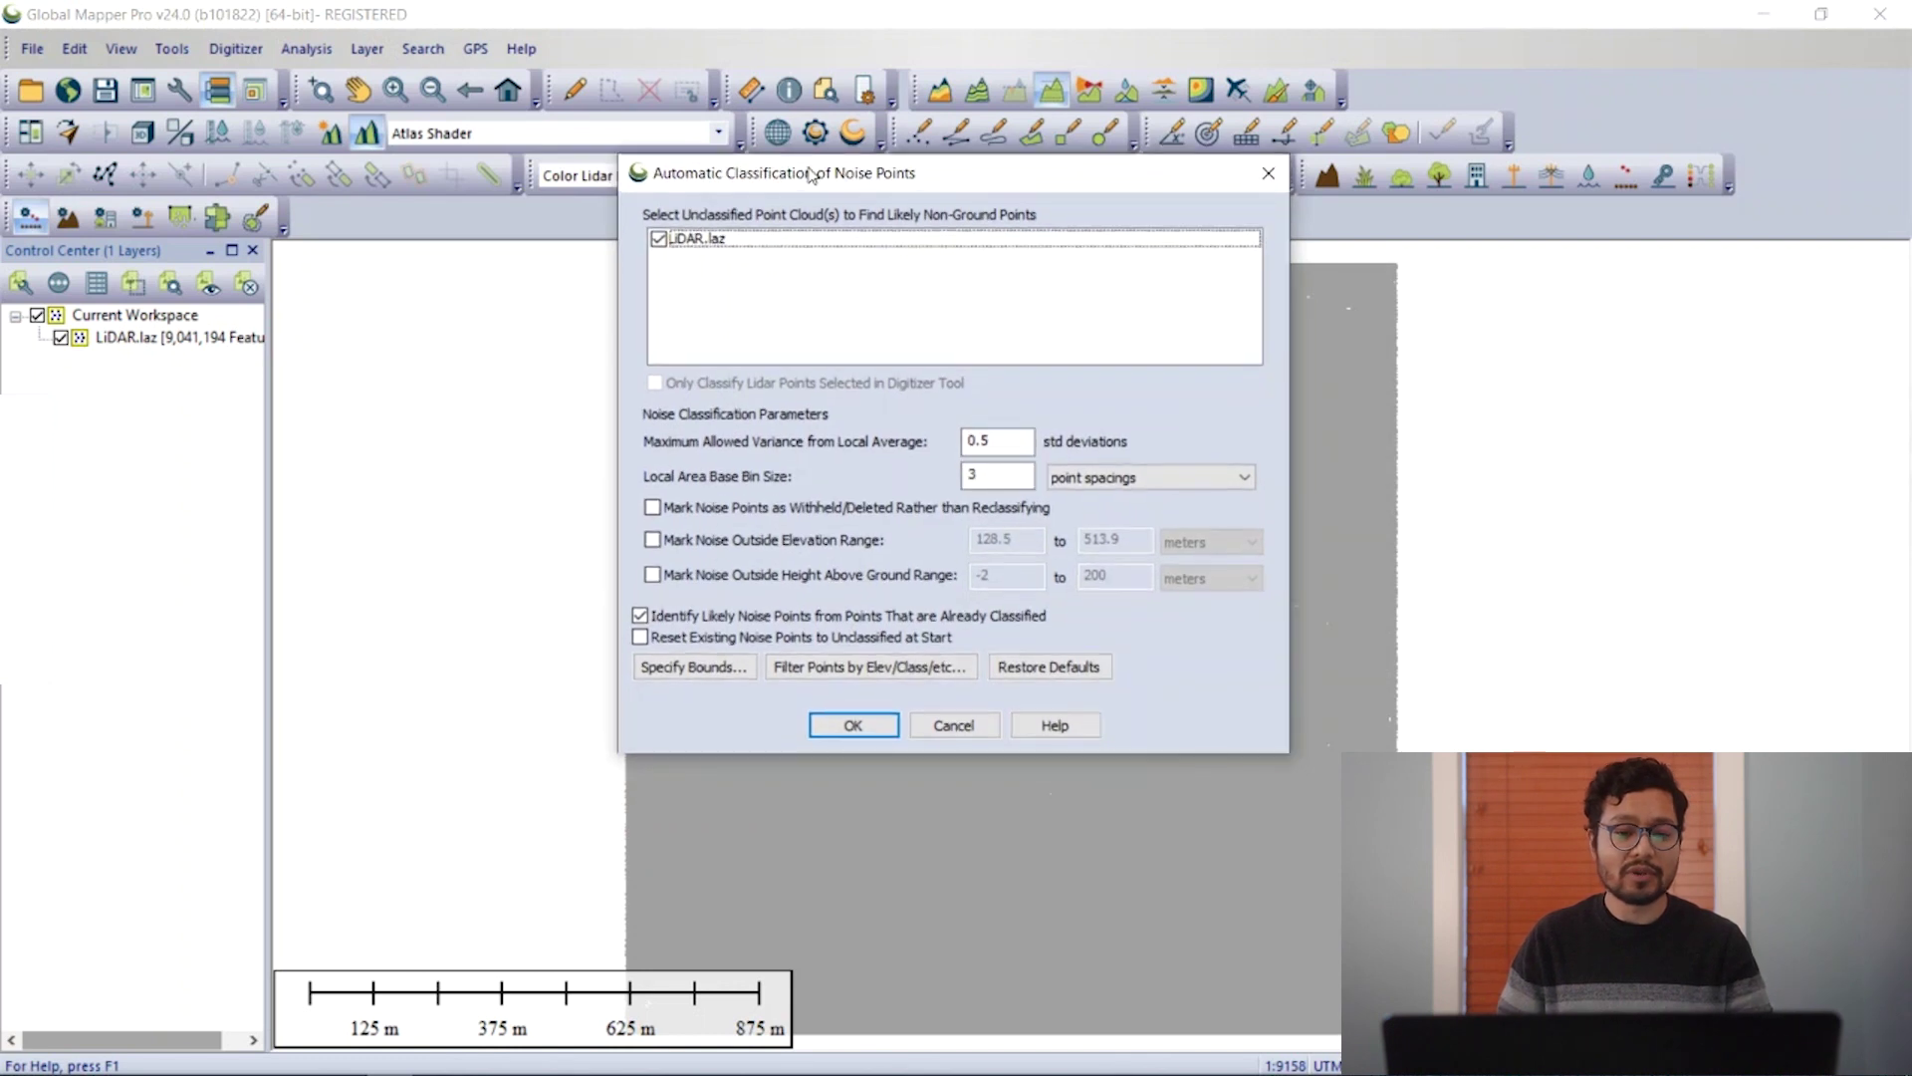
drag(873, 176, 857, 140)
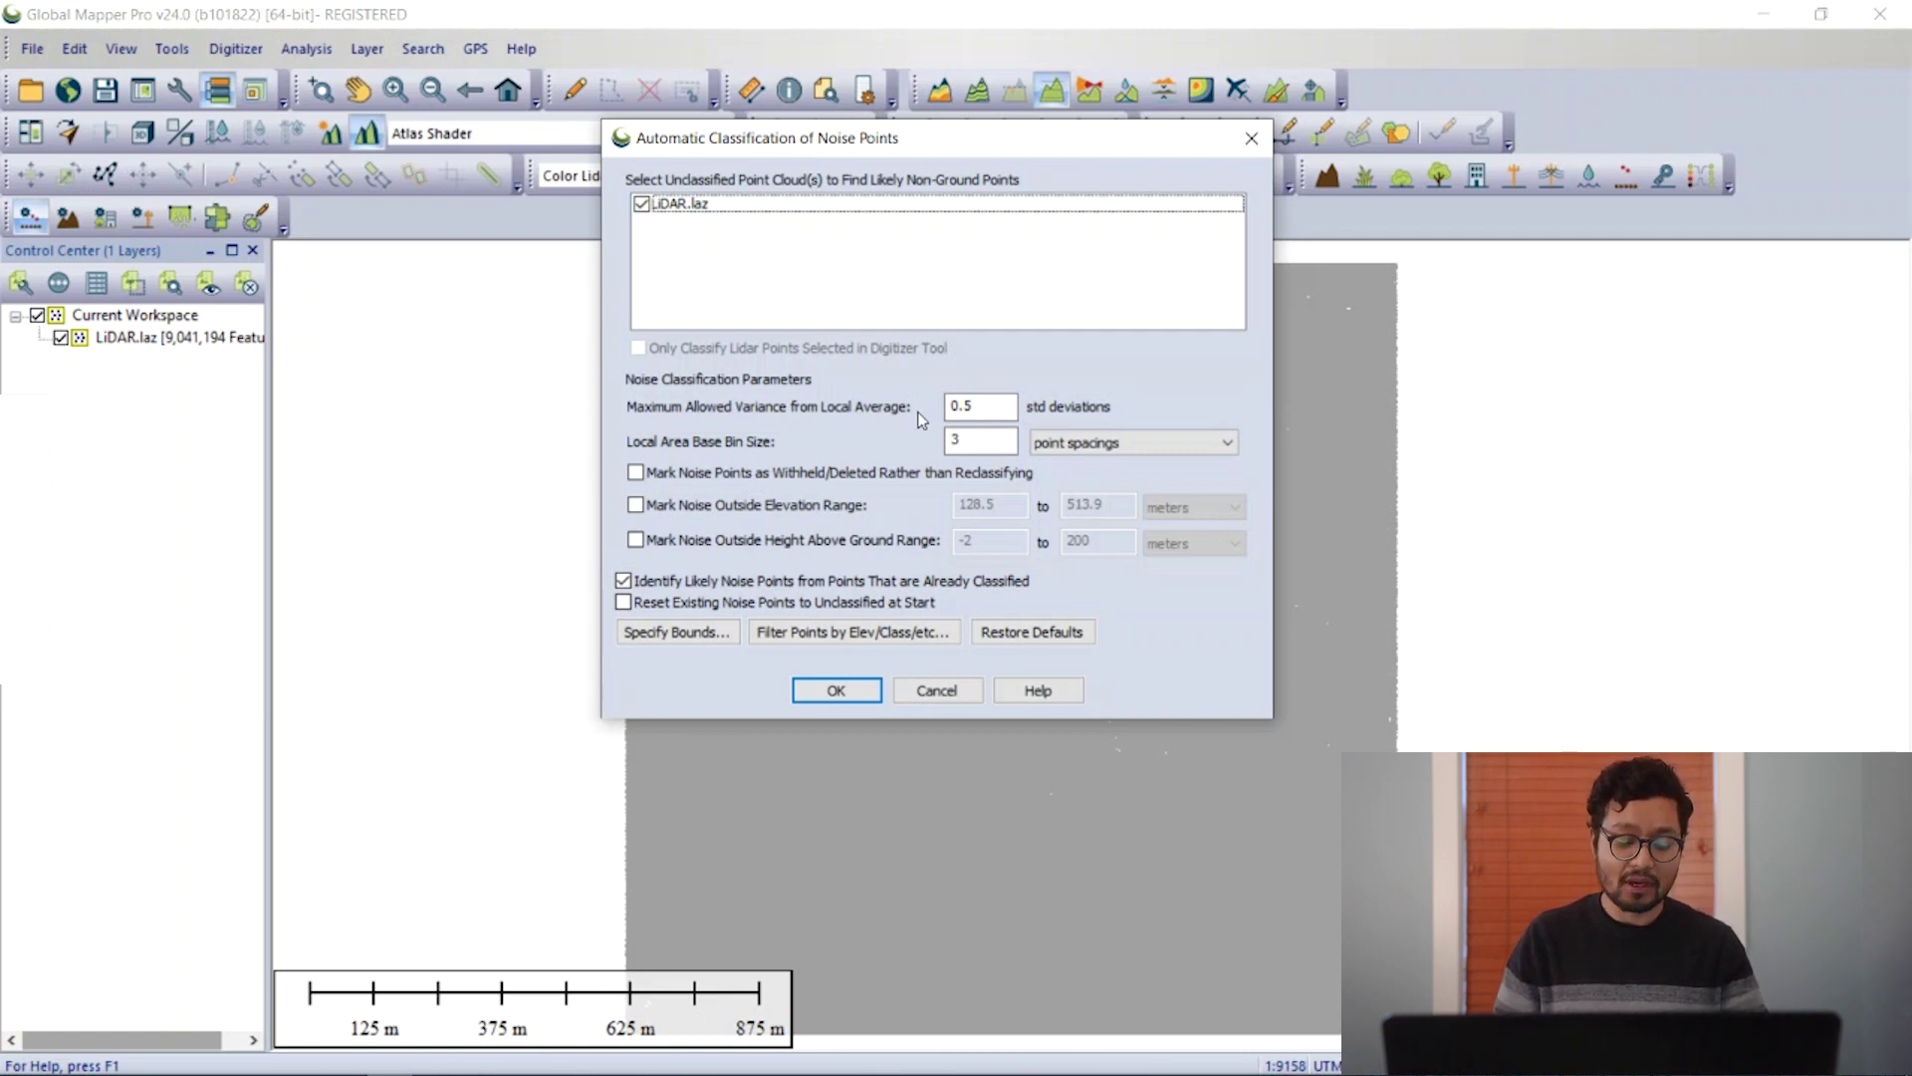
click(966, 409)
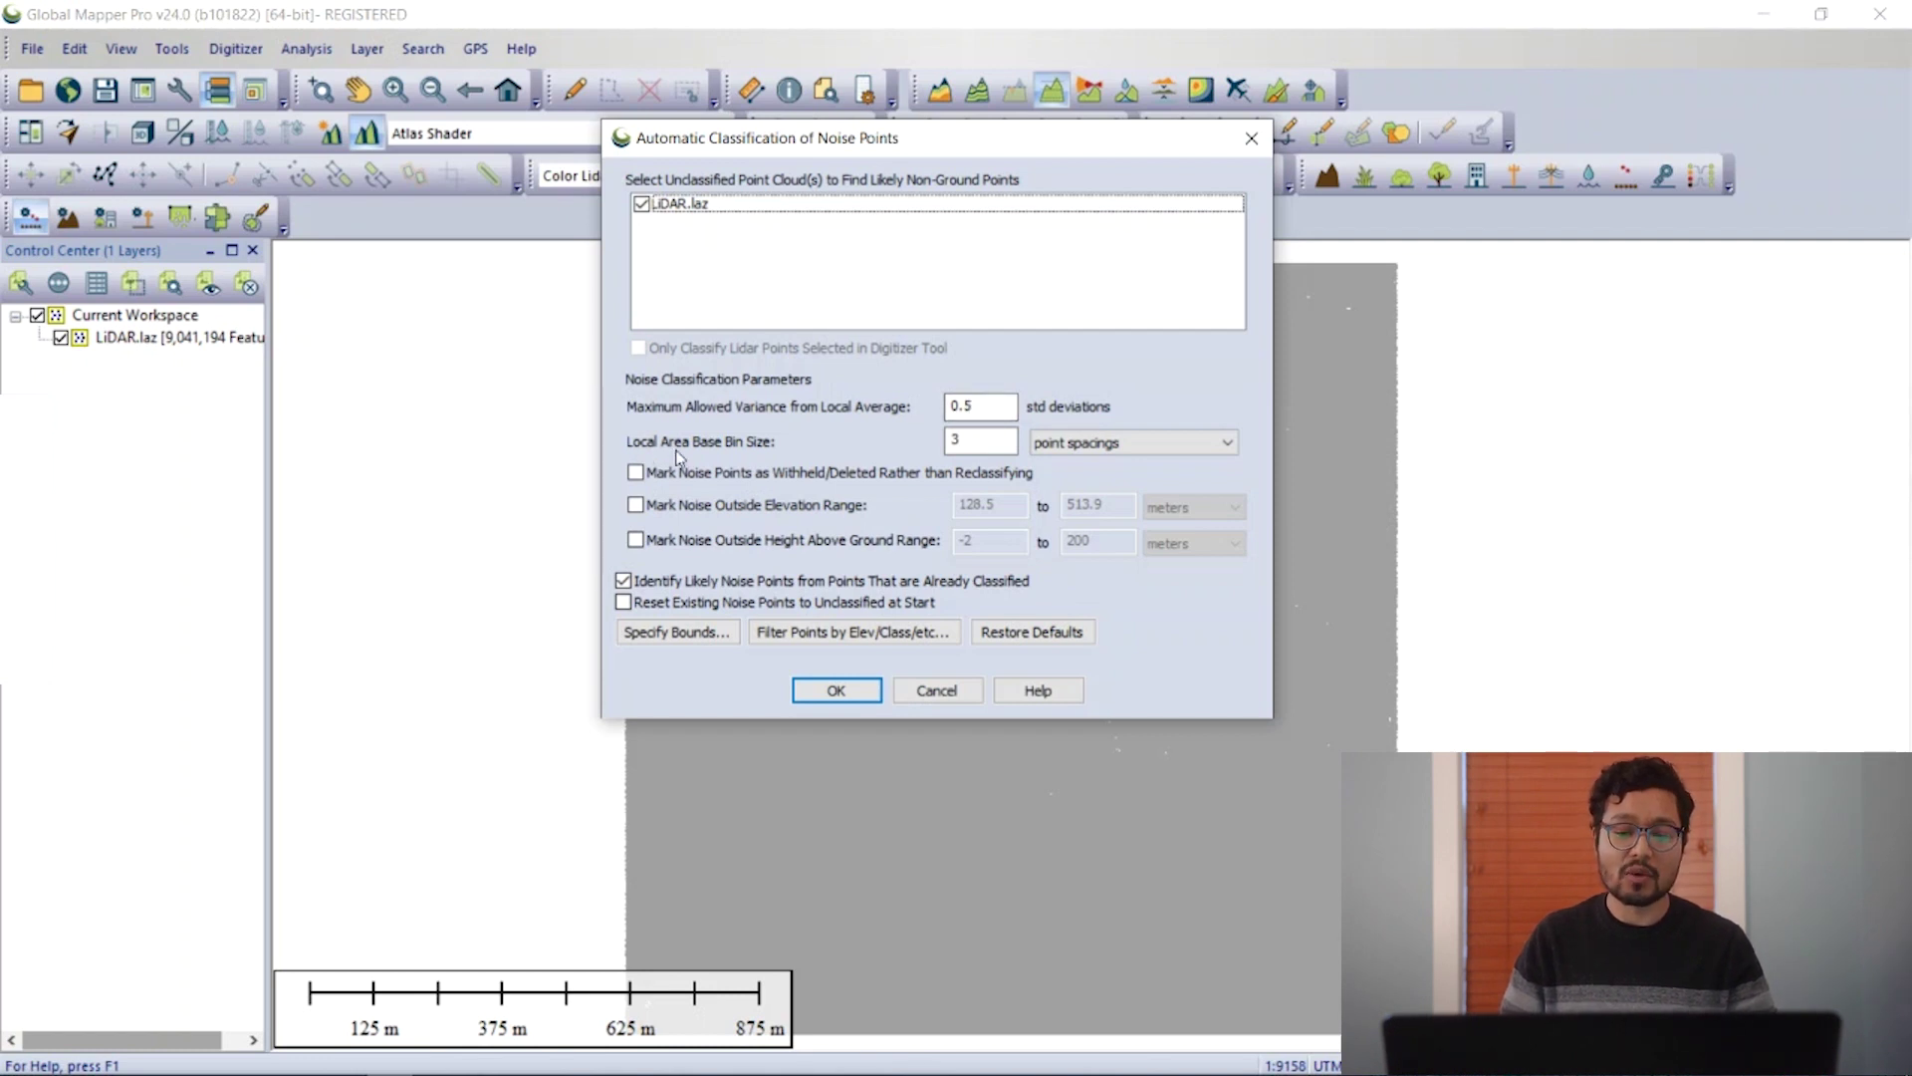
click(985, 436)
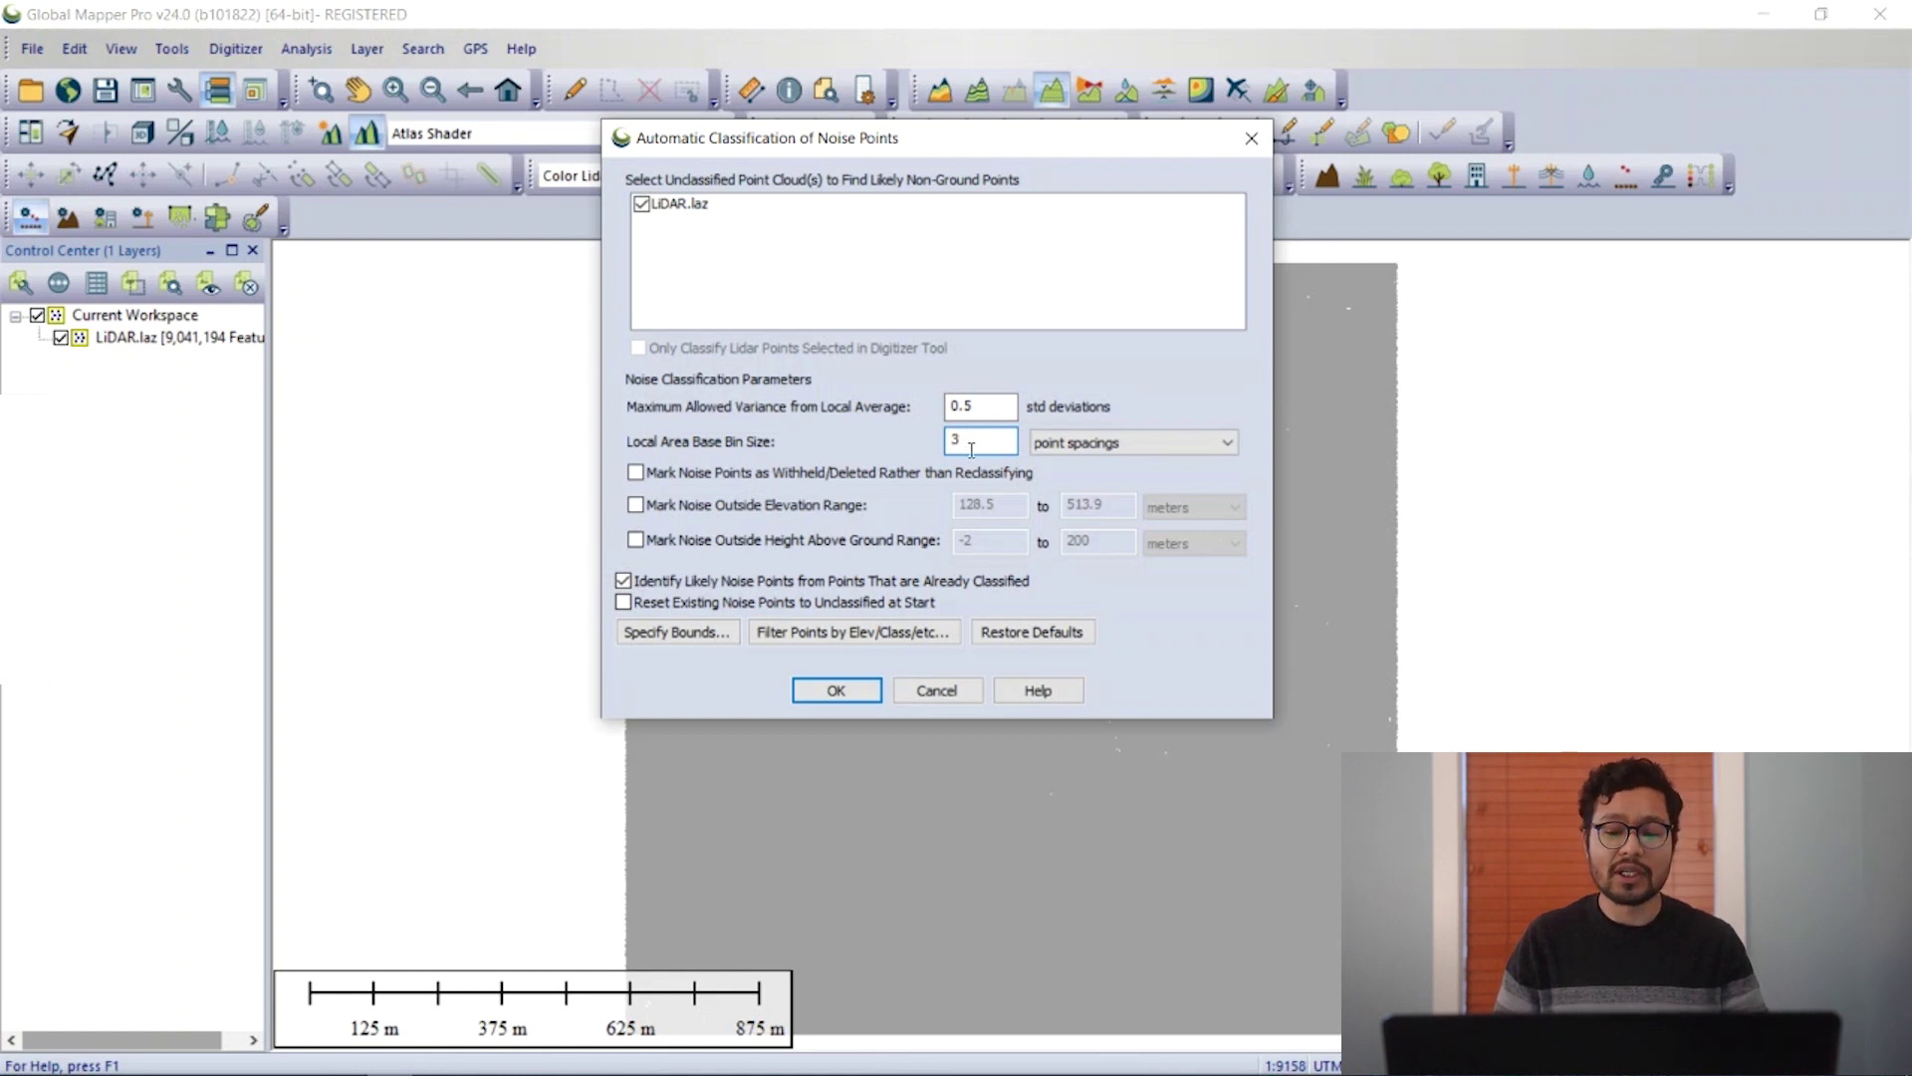
click(1152, 445)
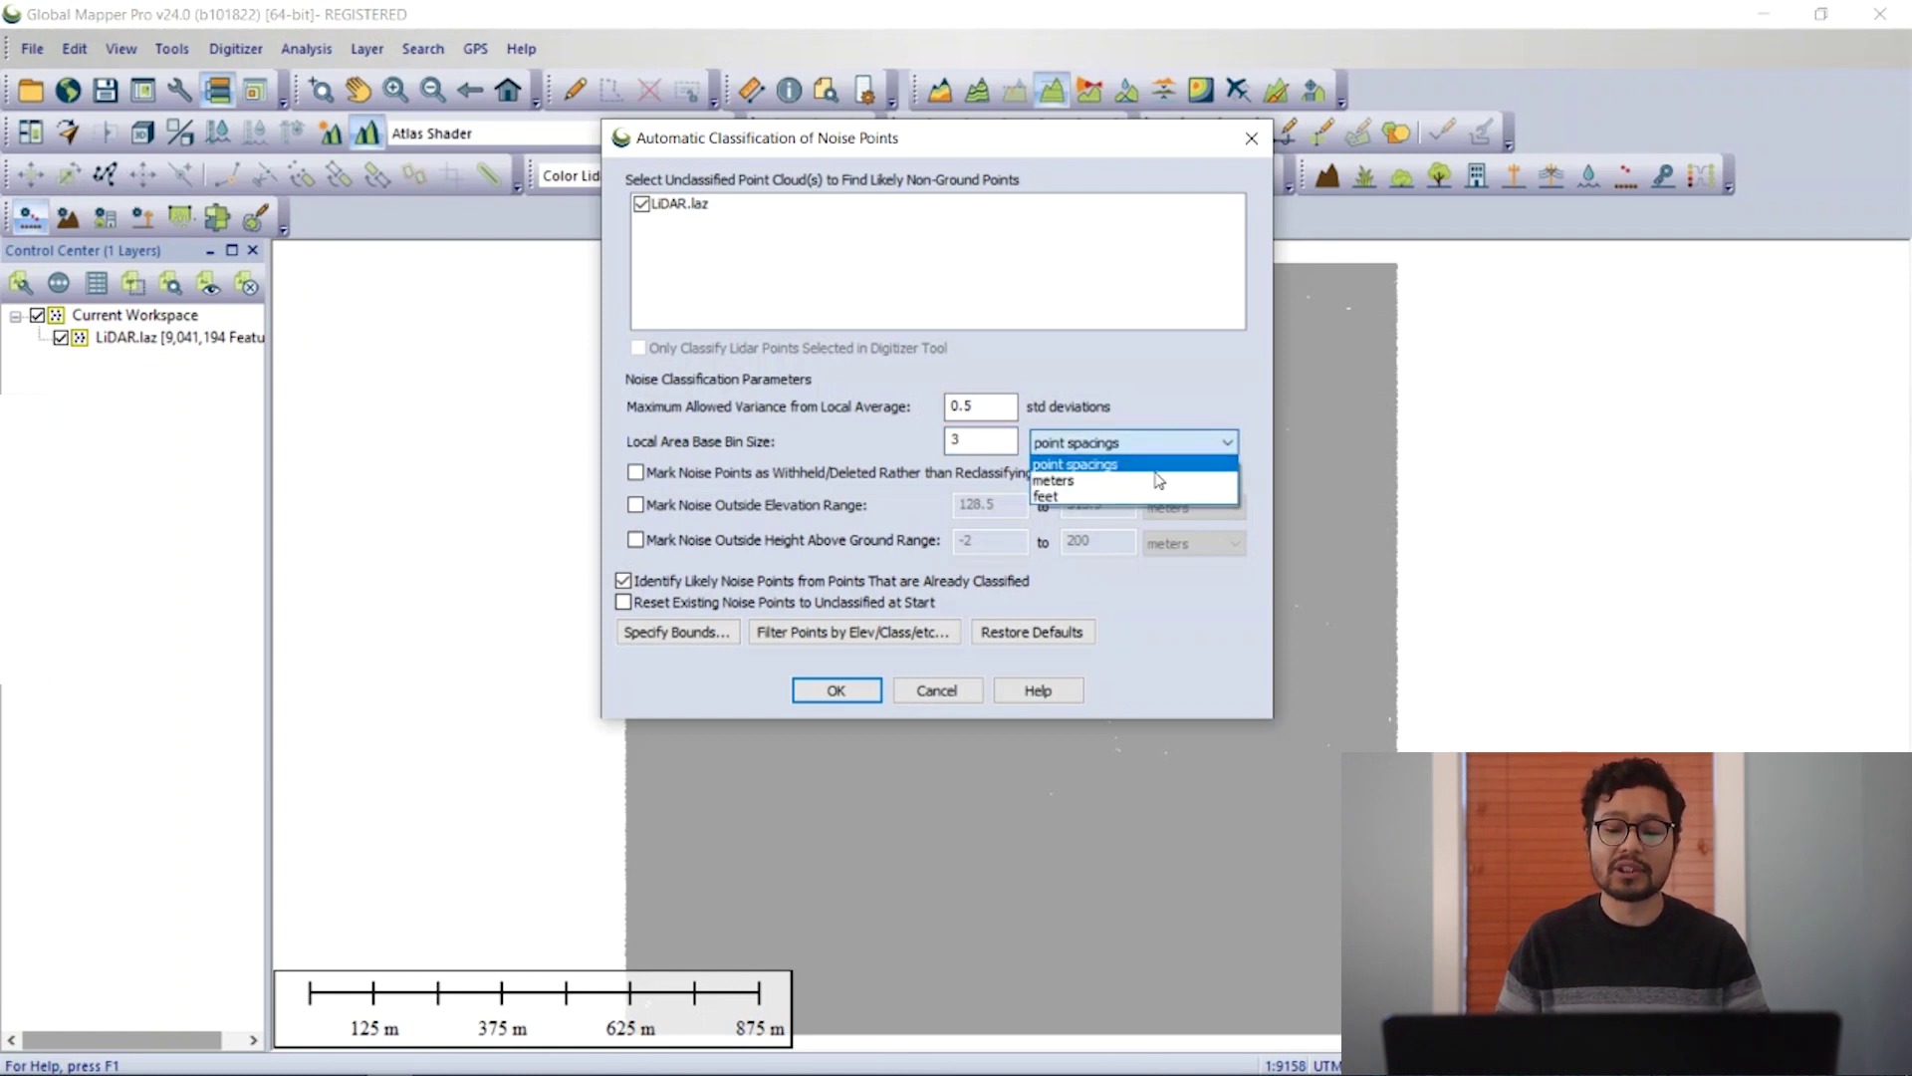
click(1175, 405)
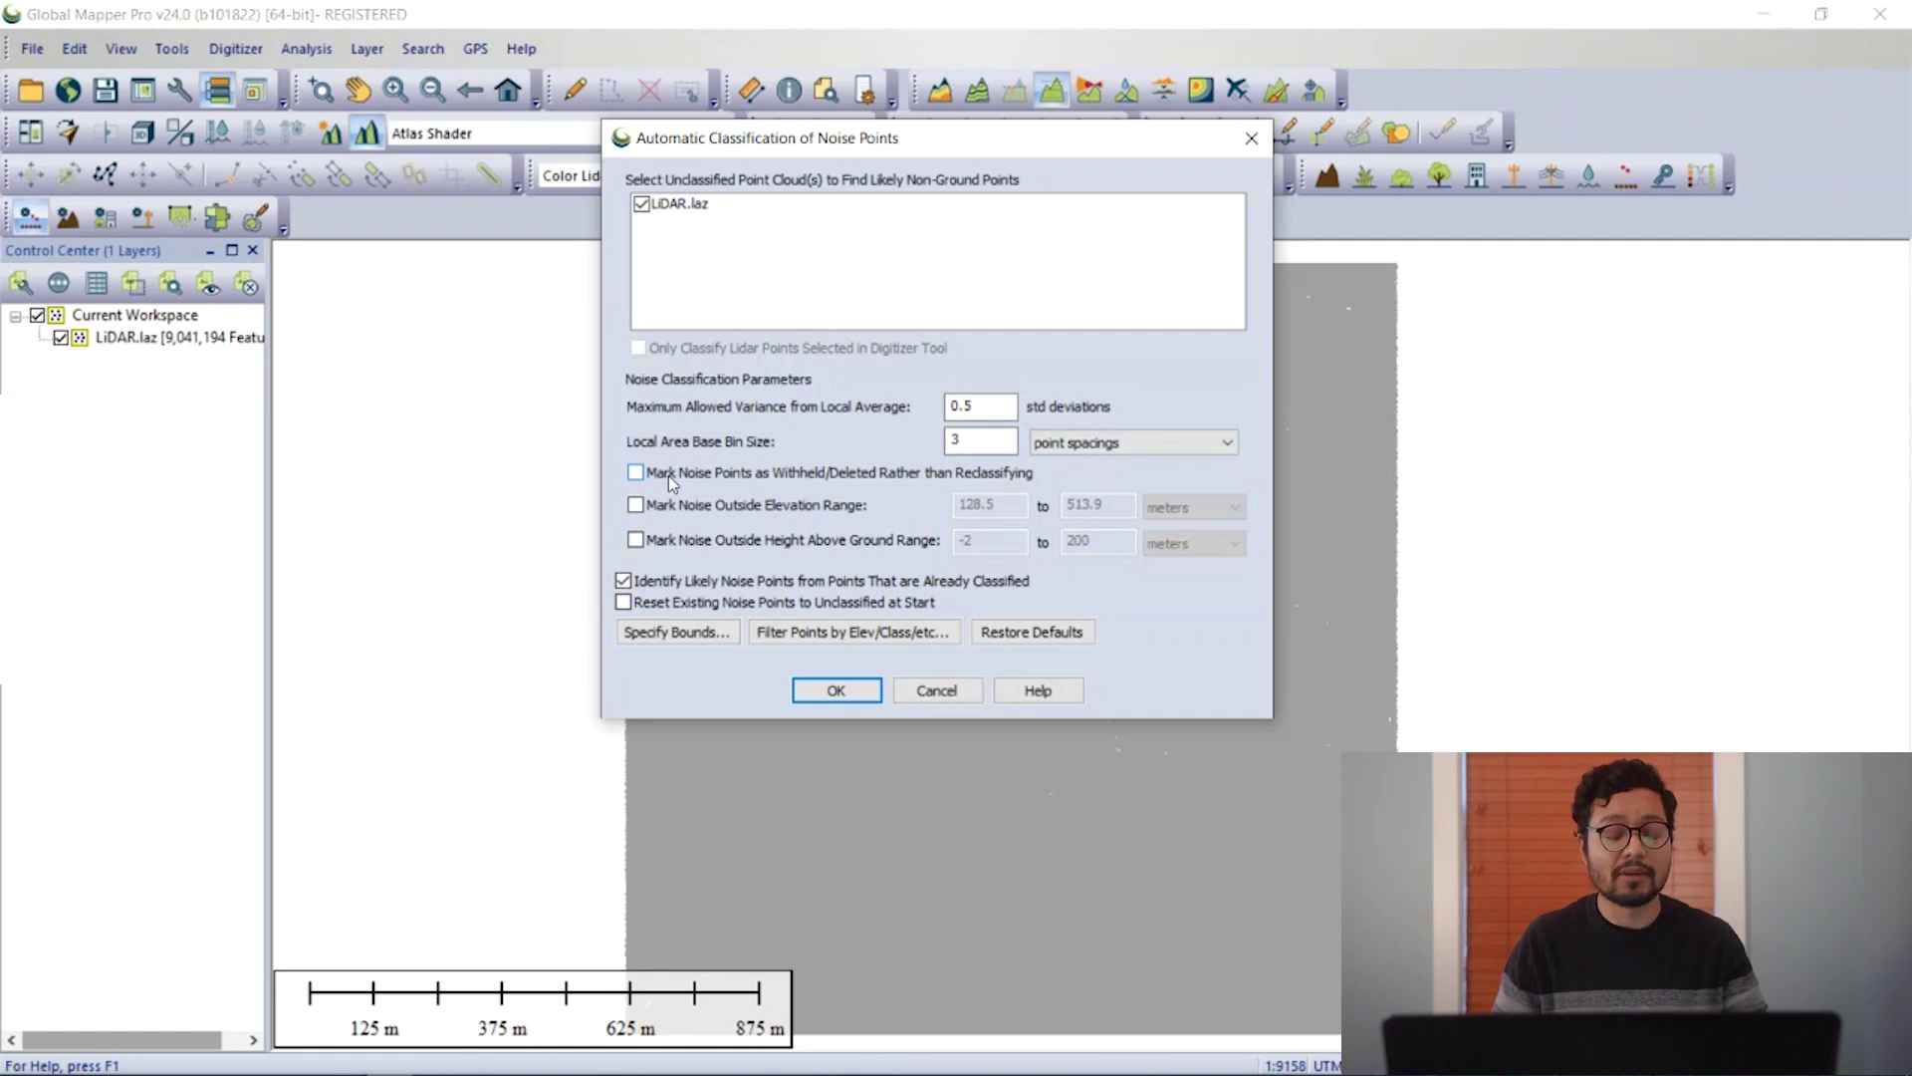
Step: Restore the default 3 std deviation variance and 128 point-spacing bin size and run noise classification
click(1031, 631)
drag(882, 155, 979, 111)
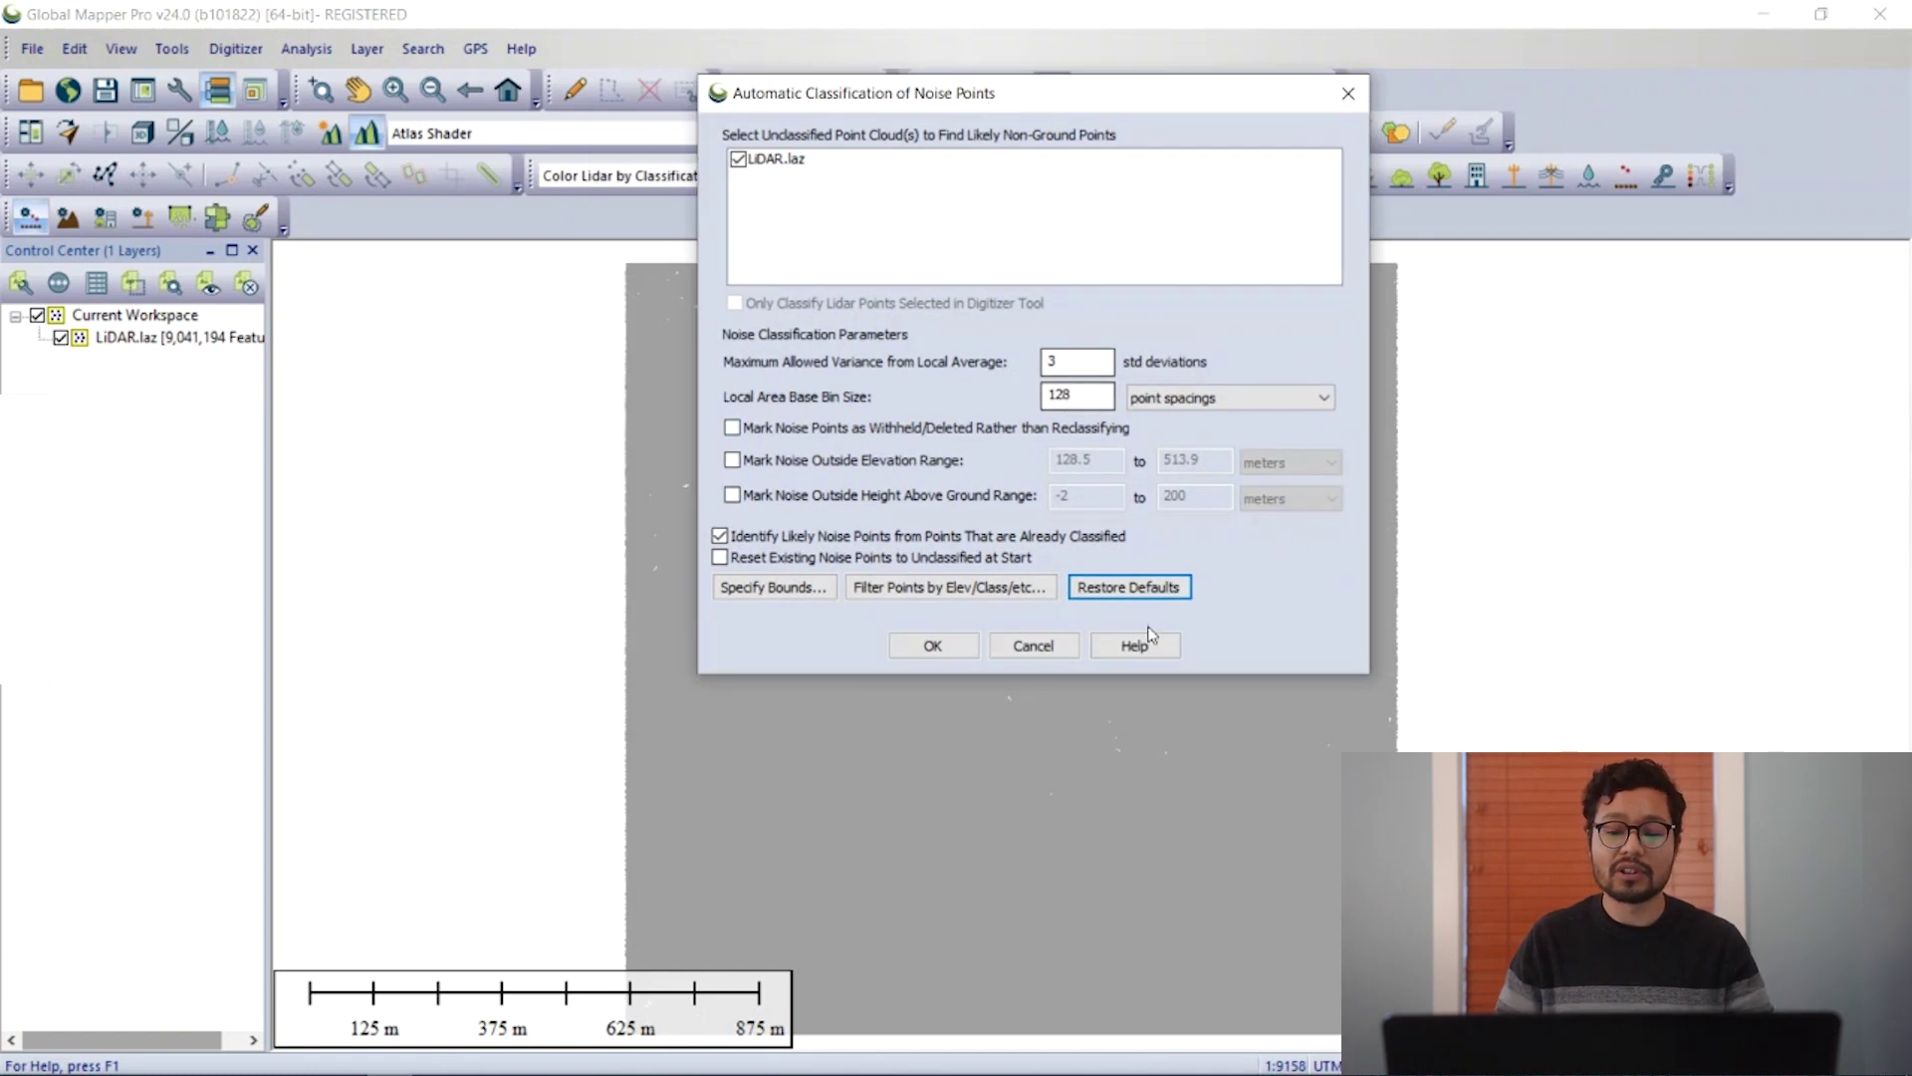
click(934, 645)
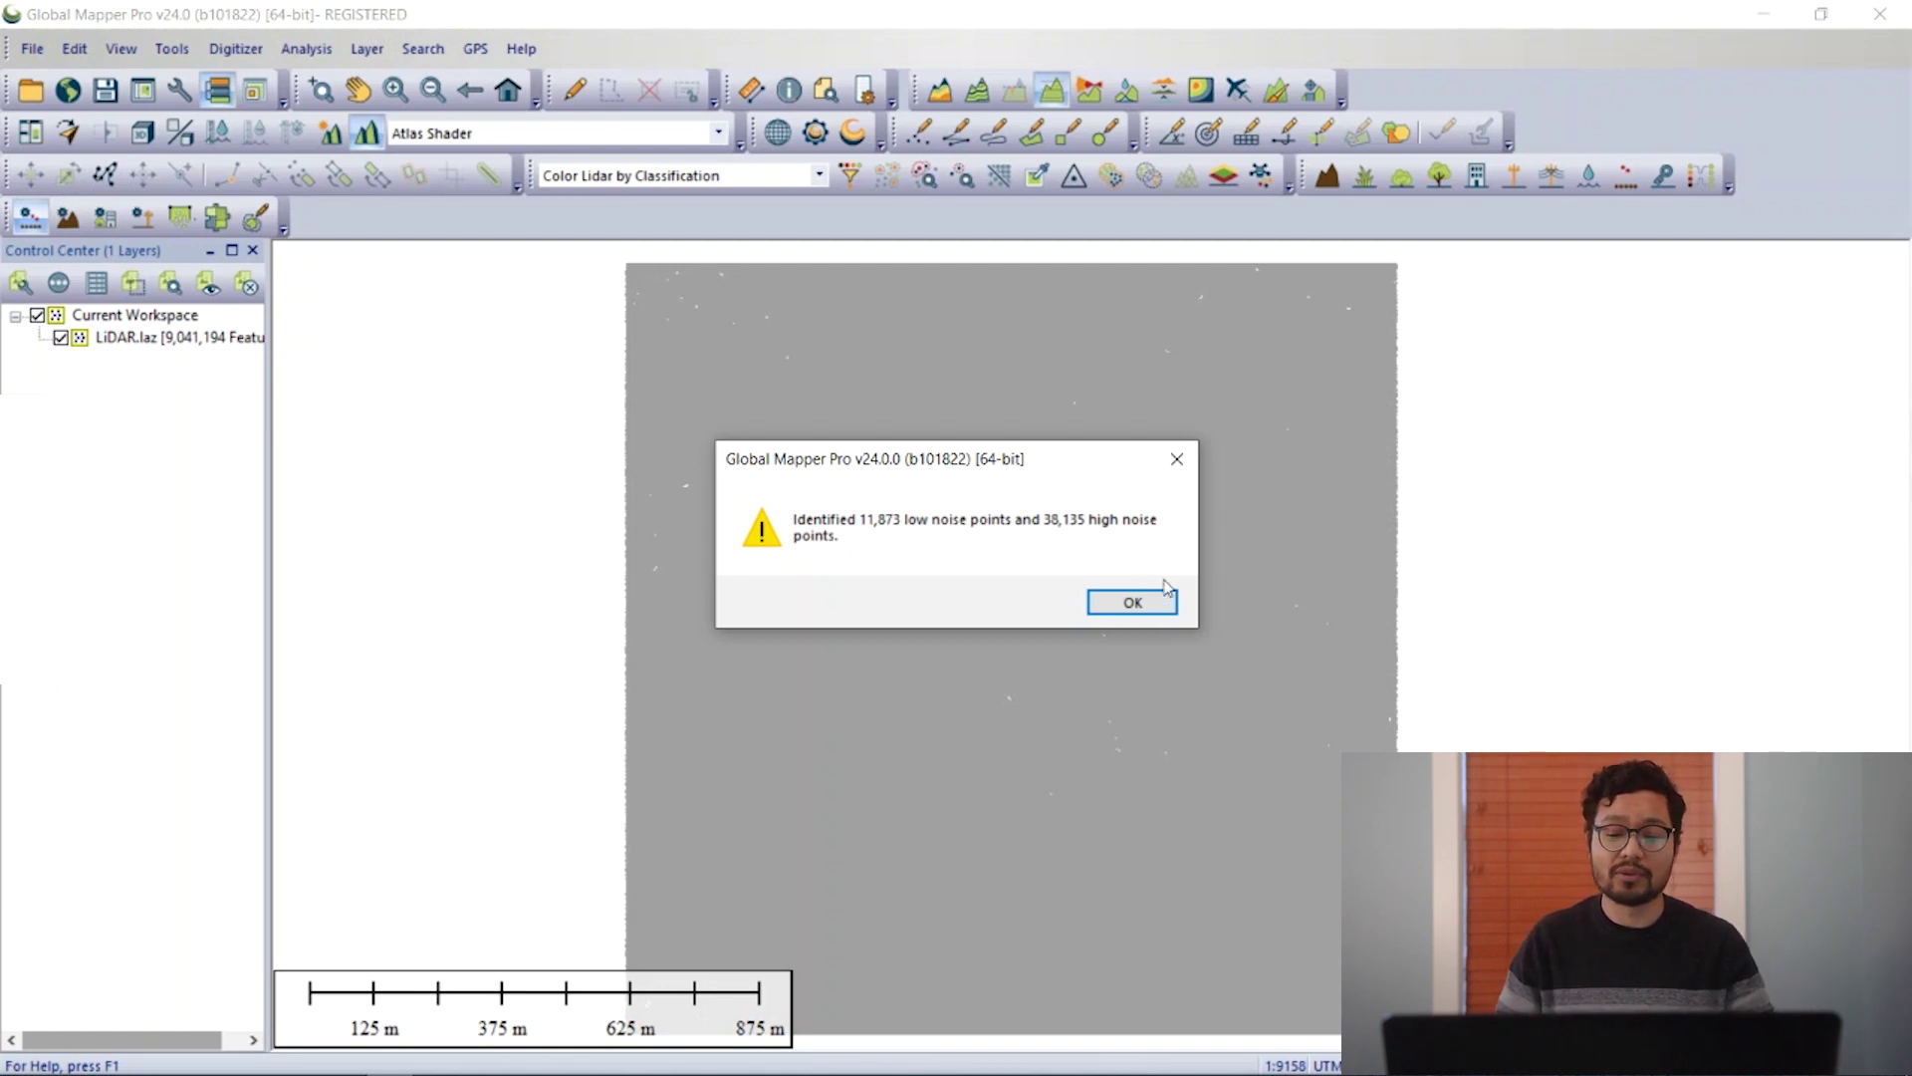
Step: Dismiss the noise results and draw a path profile line across the point cloud
click(1132, 602)
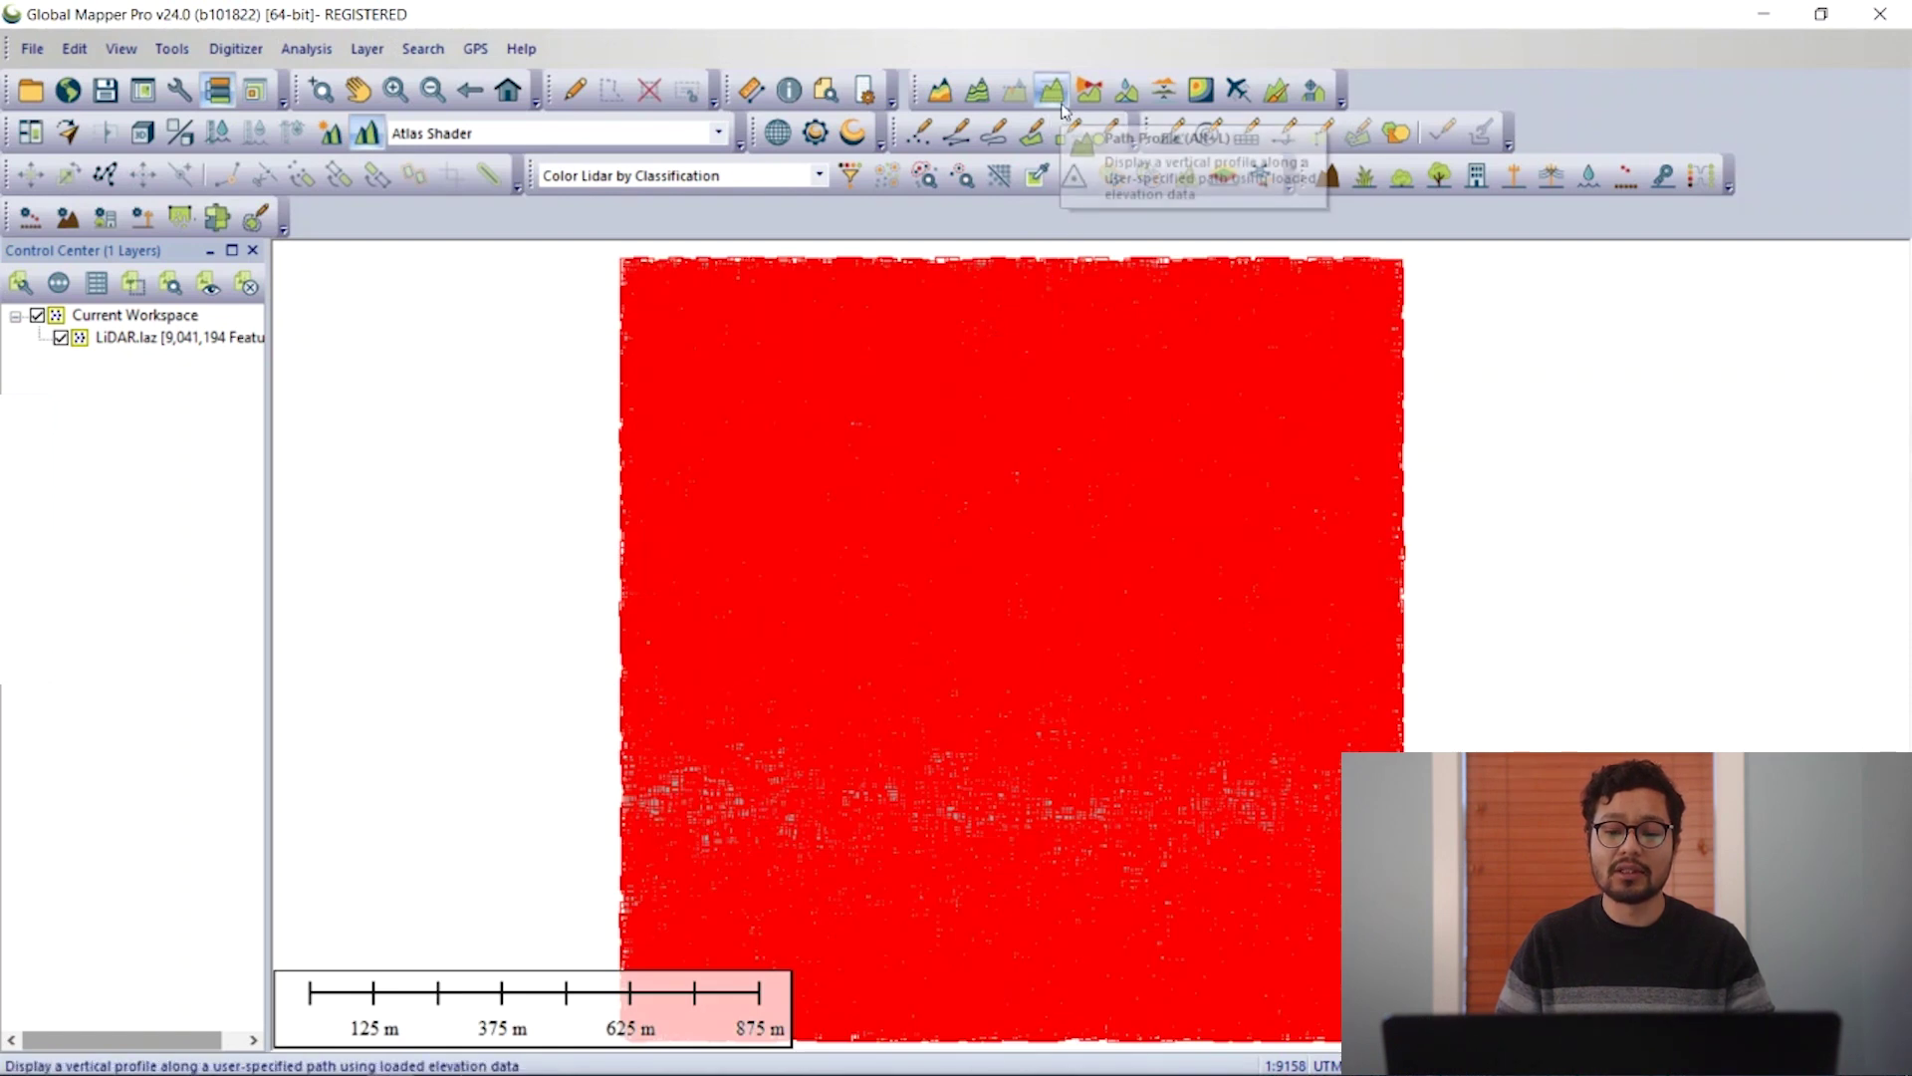
scroll(1051, 406, down, 1)
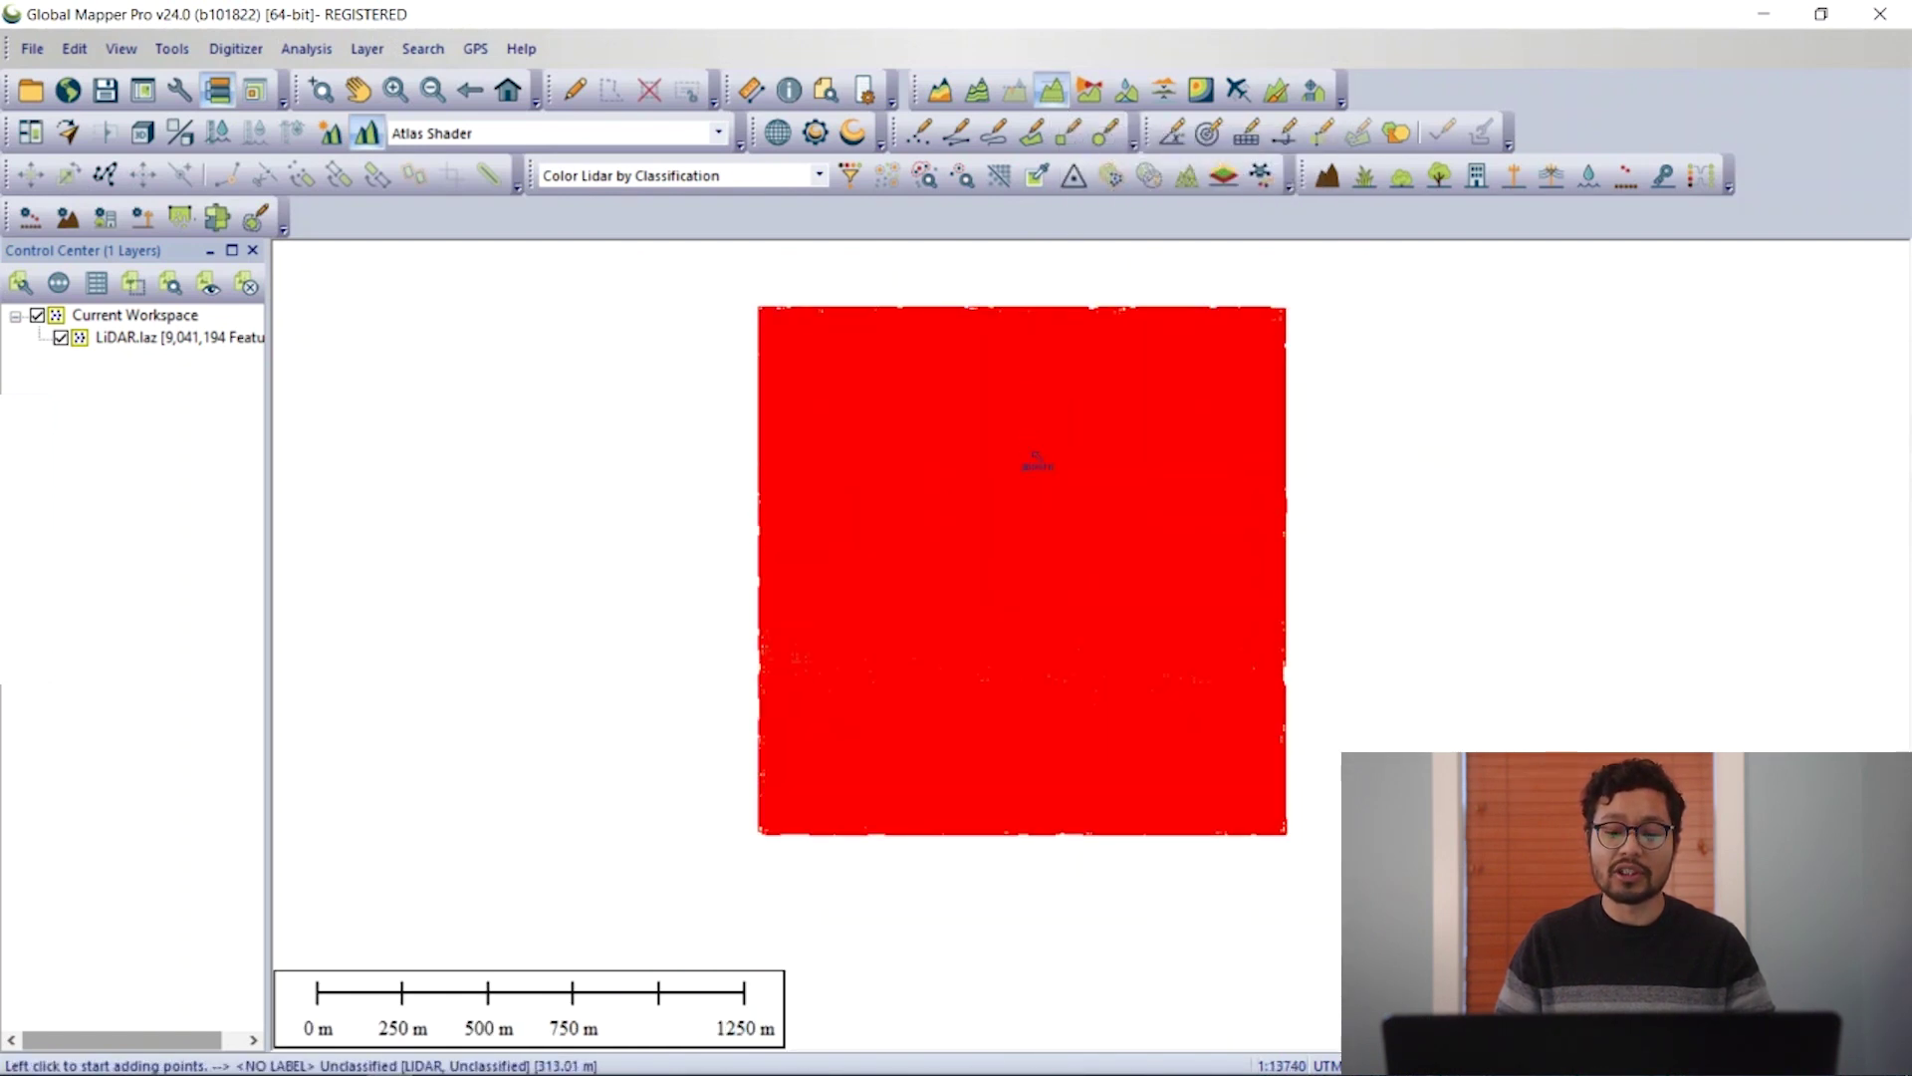
right_click(1013, 287)
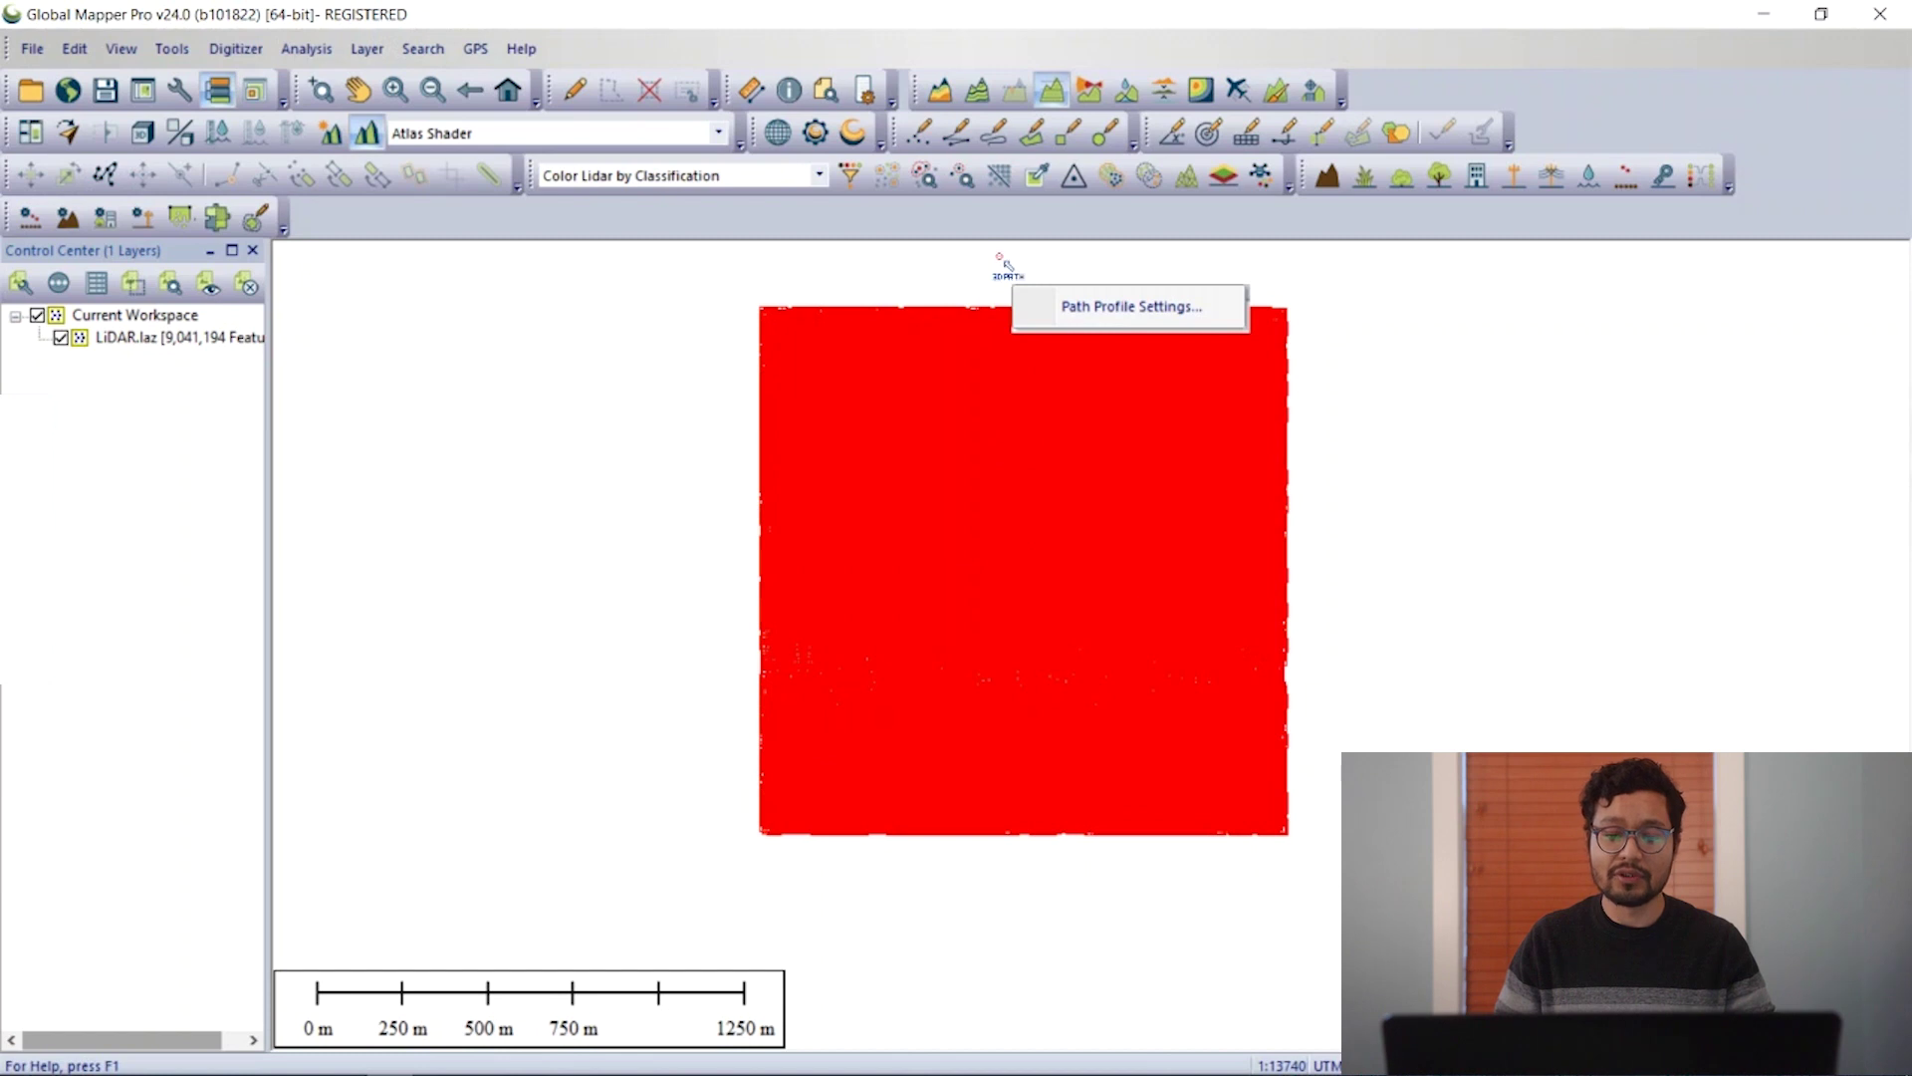
click(1003, 262)
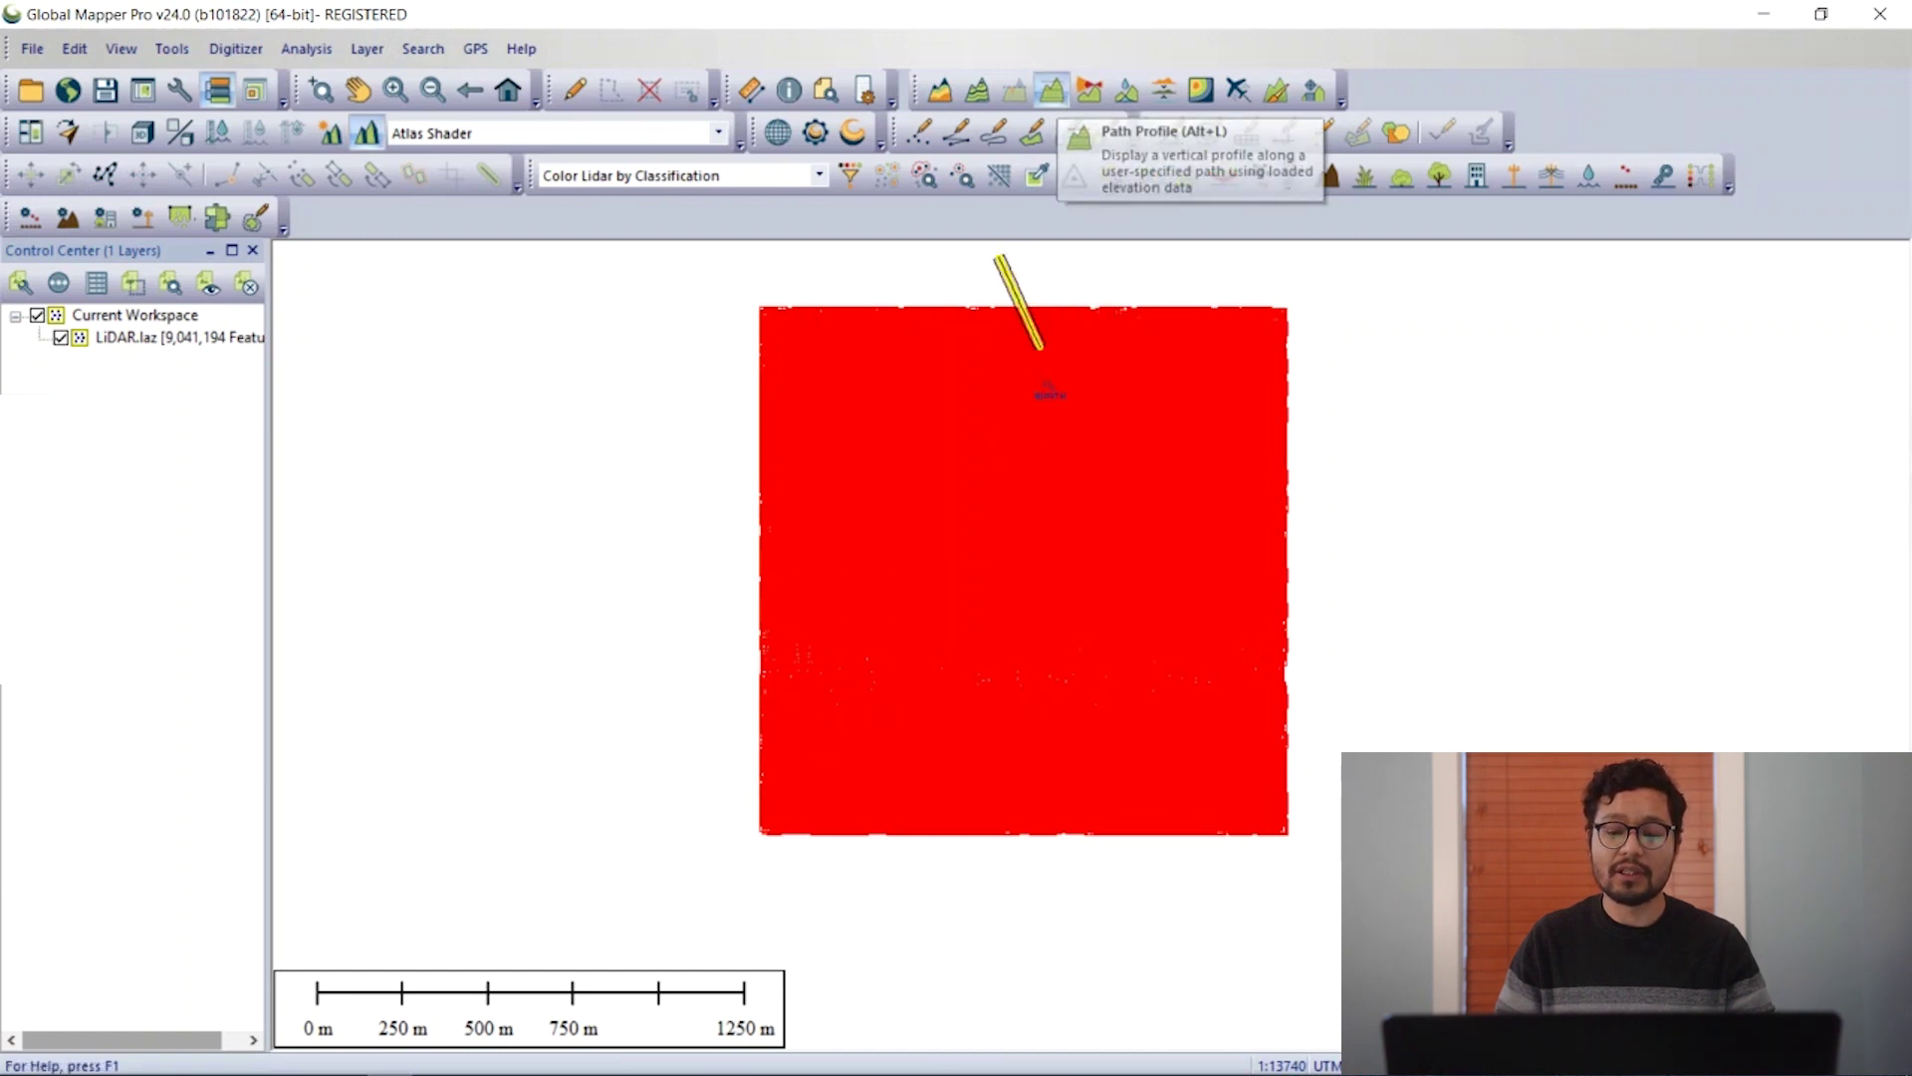
right_click(1024, 887)
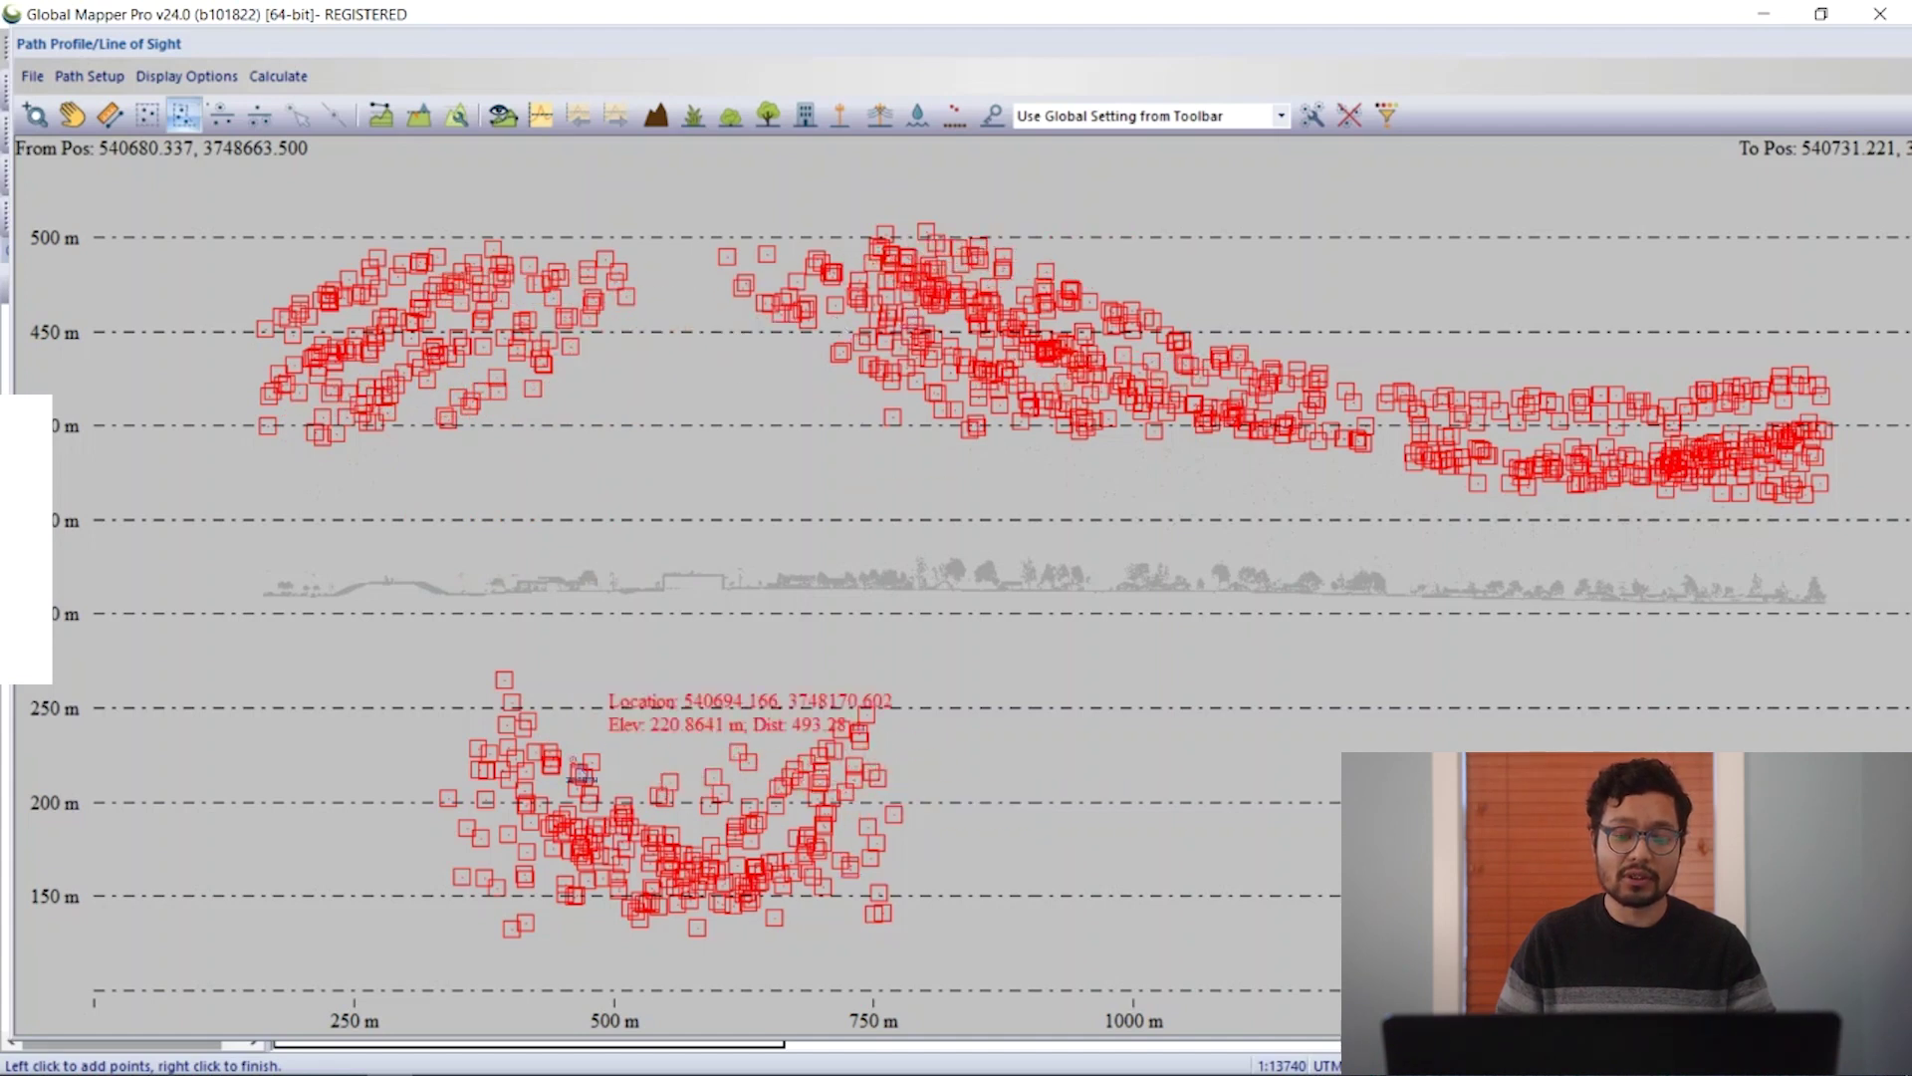
scroll(897, 627, up, 2)
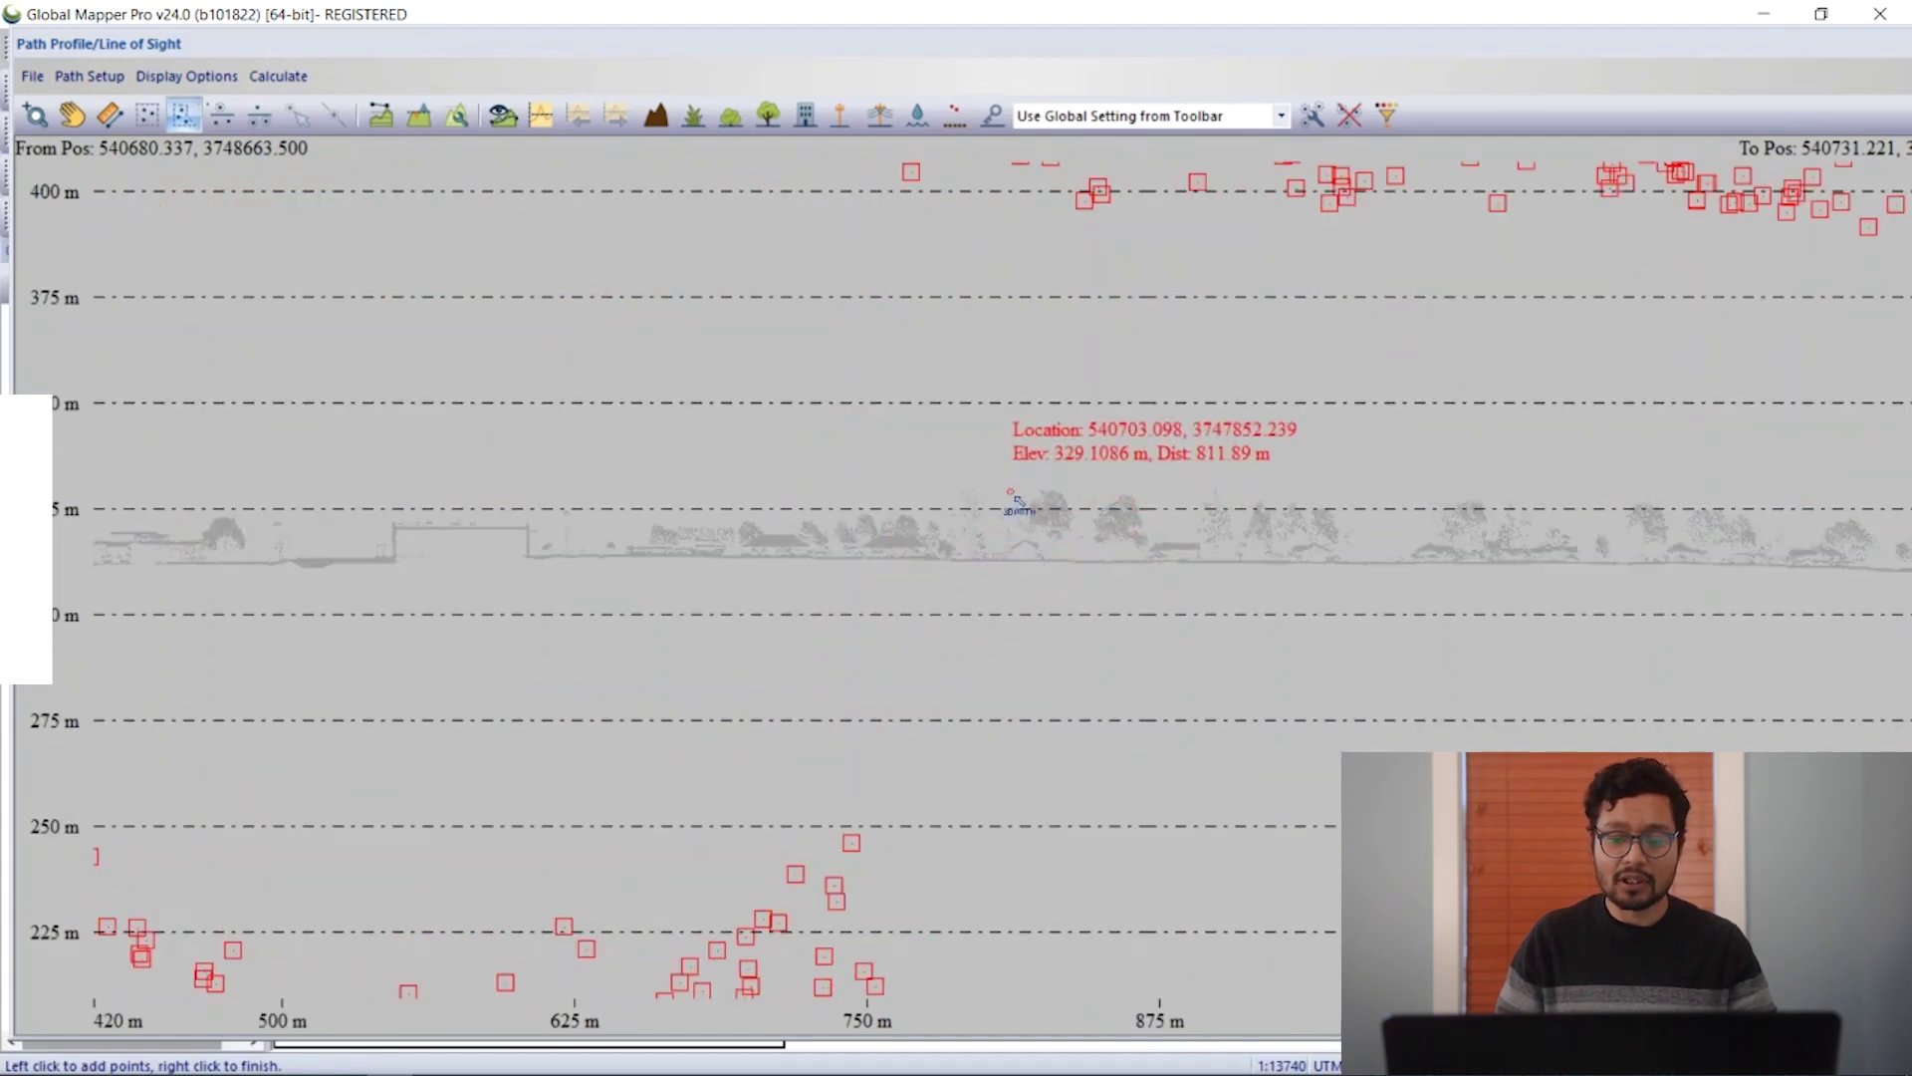
scroll(986, 586, up, 1)
scroll(1010, 524, up, 1)
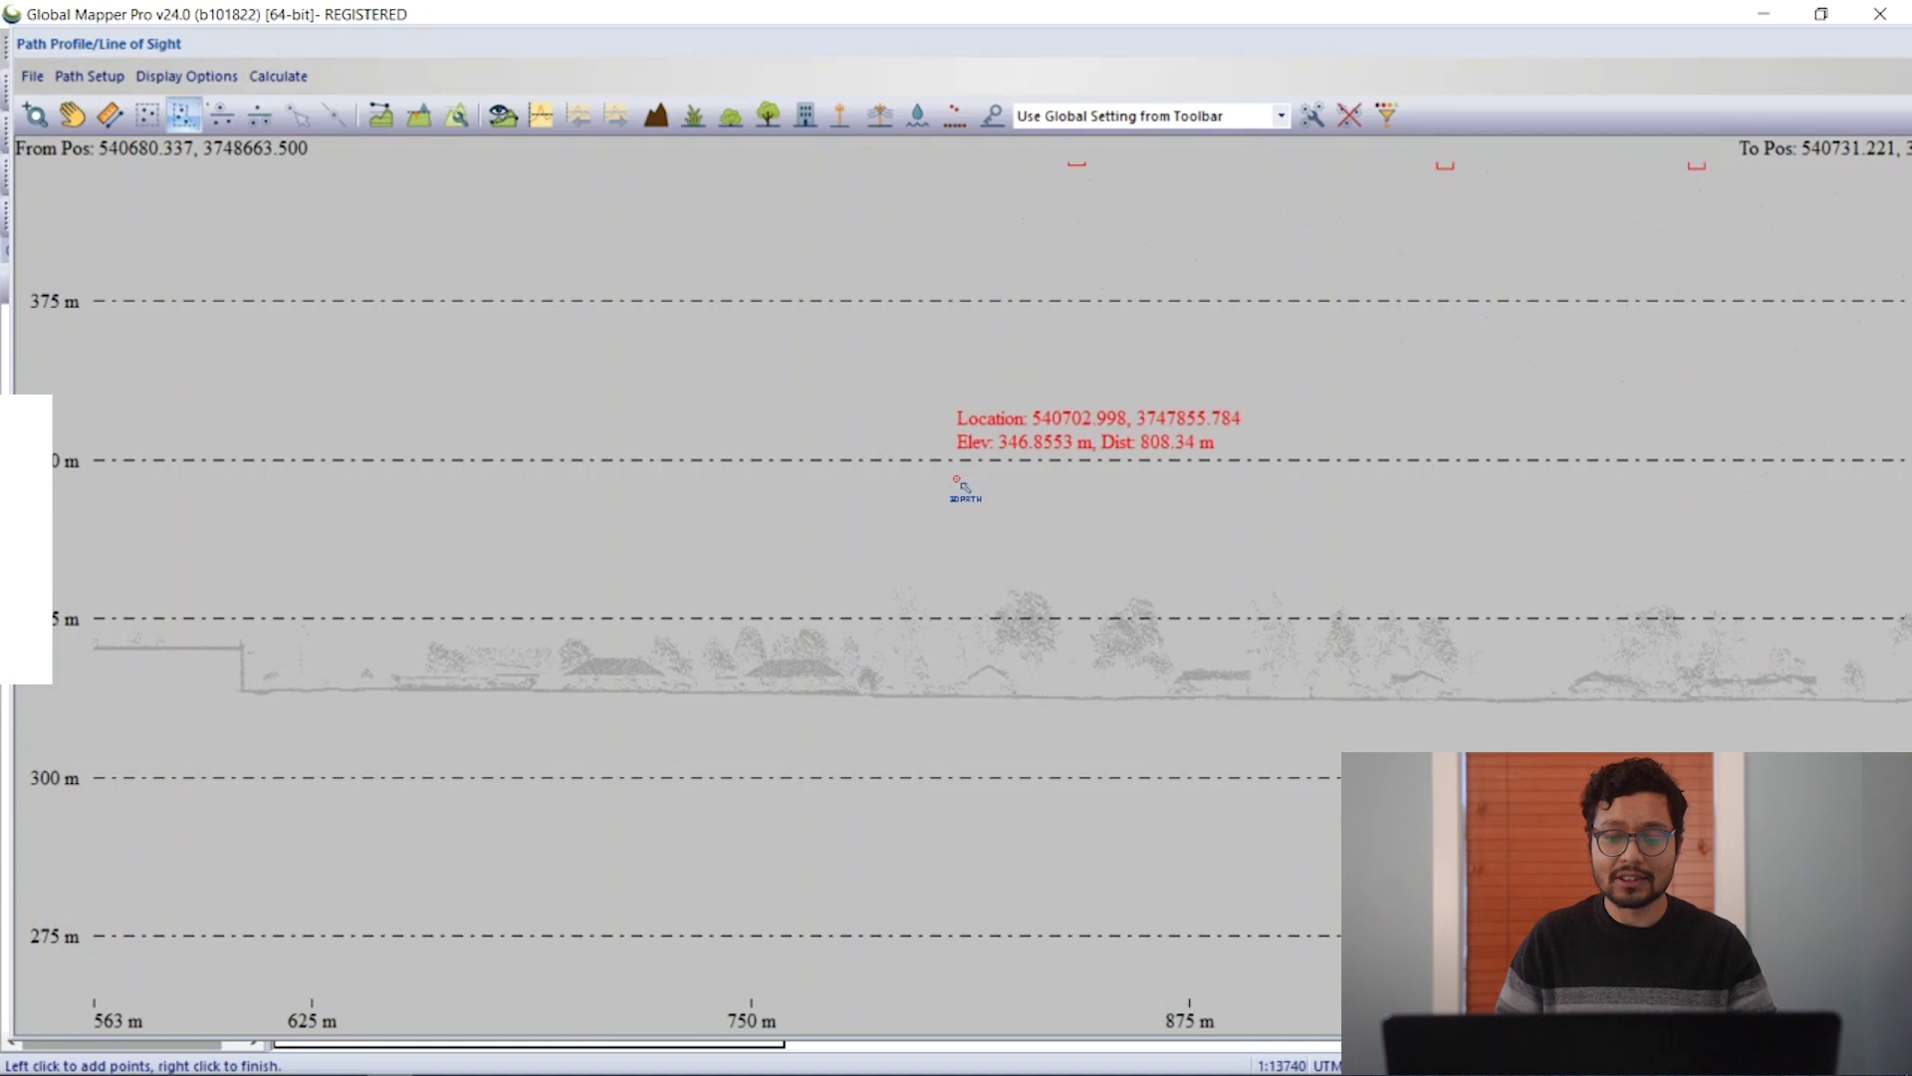
scroll(1154, 367, down, 1)
Step: Inspect the noise above and below the ground line in the profile, then close it
middle_drag(1153, 367, 1025, 448)
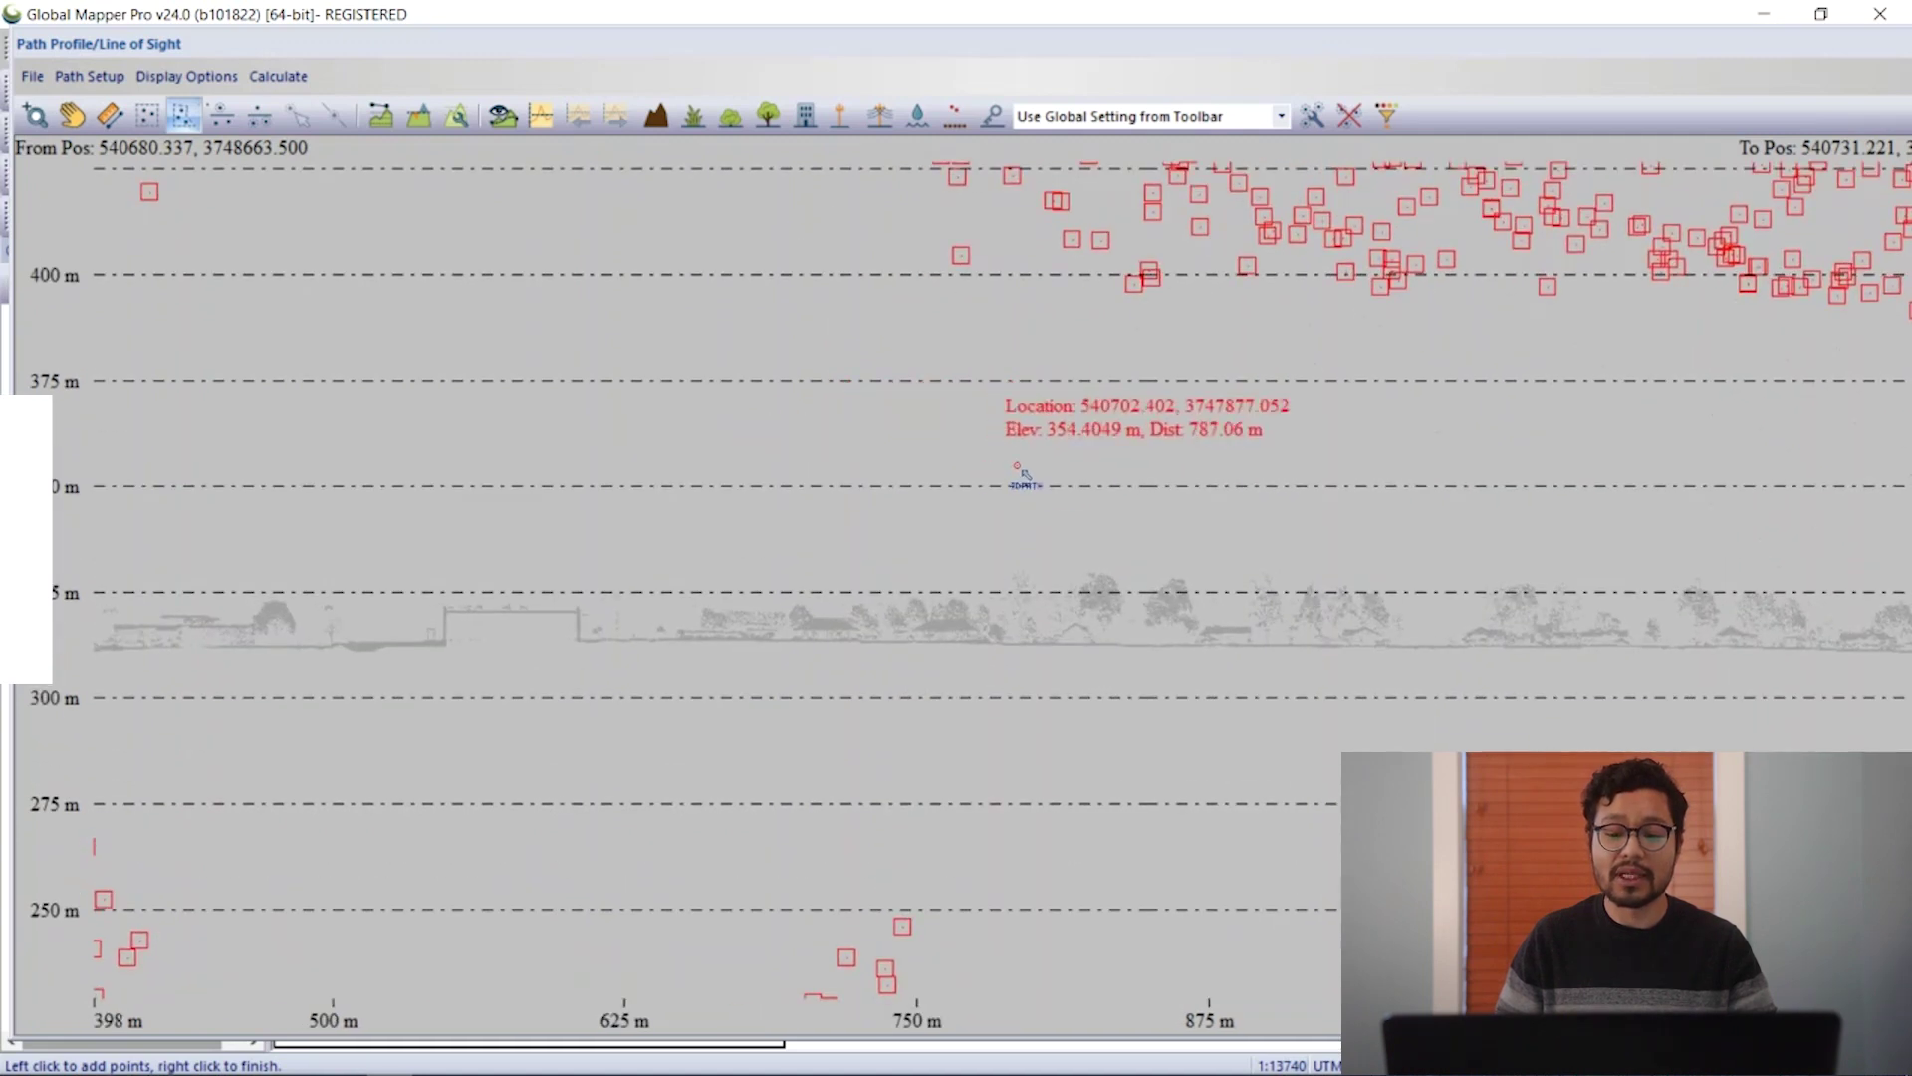
scroll(989, 438, down, 1)
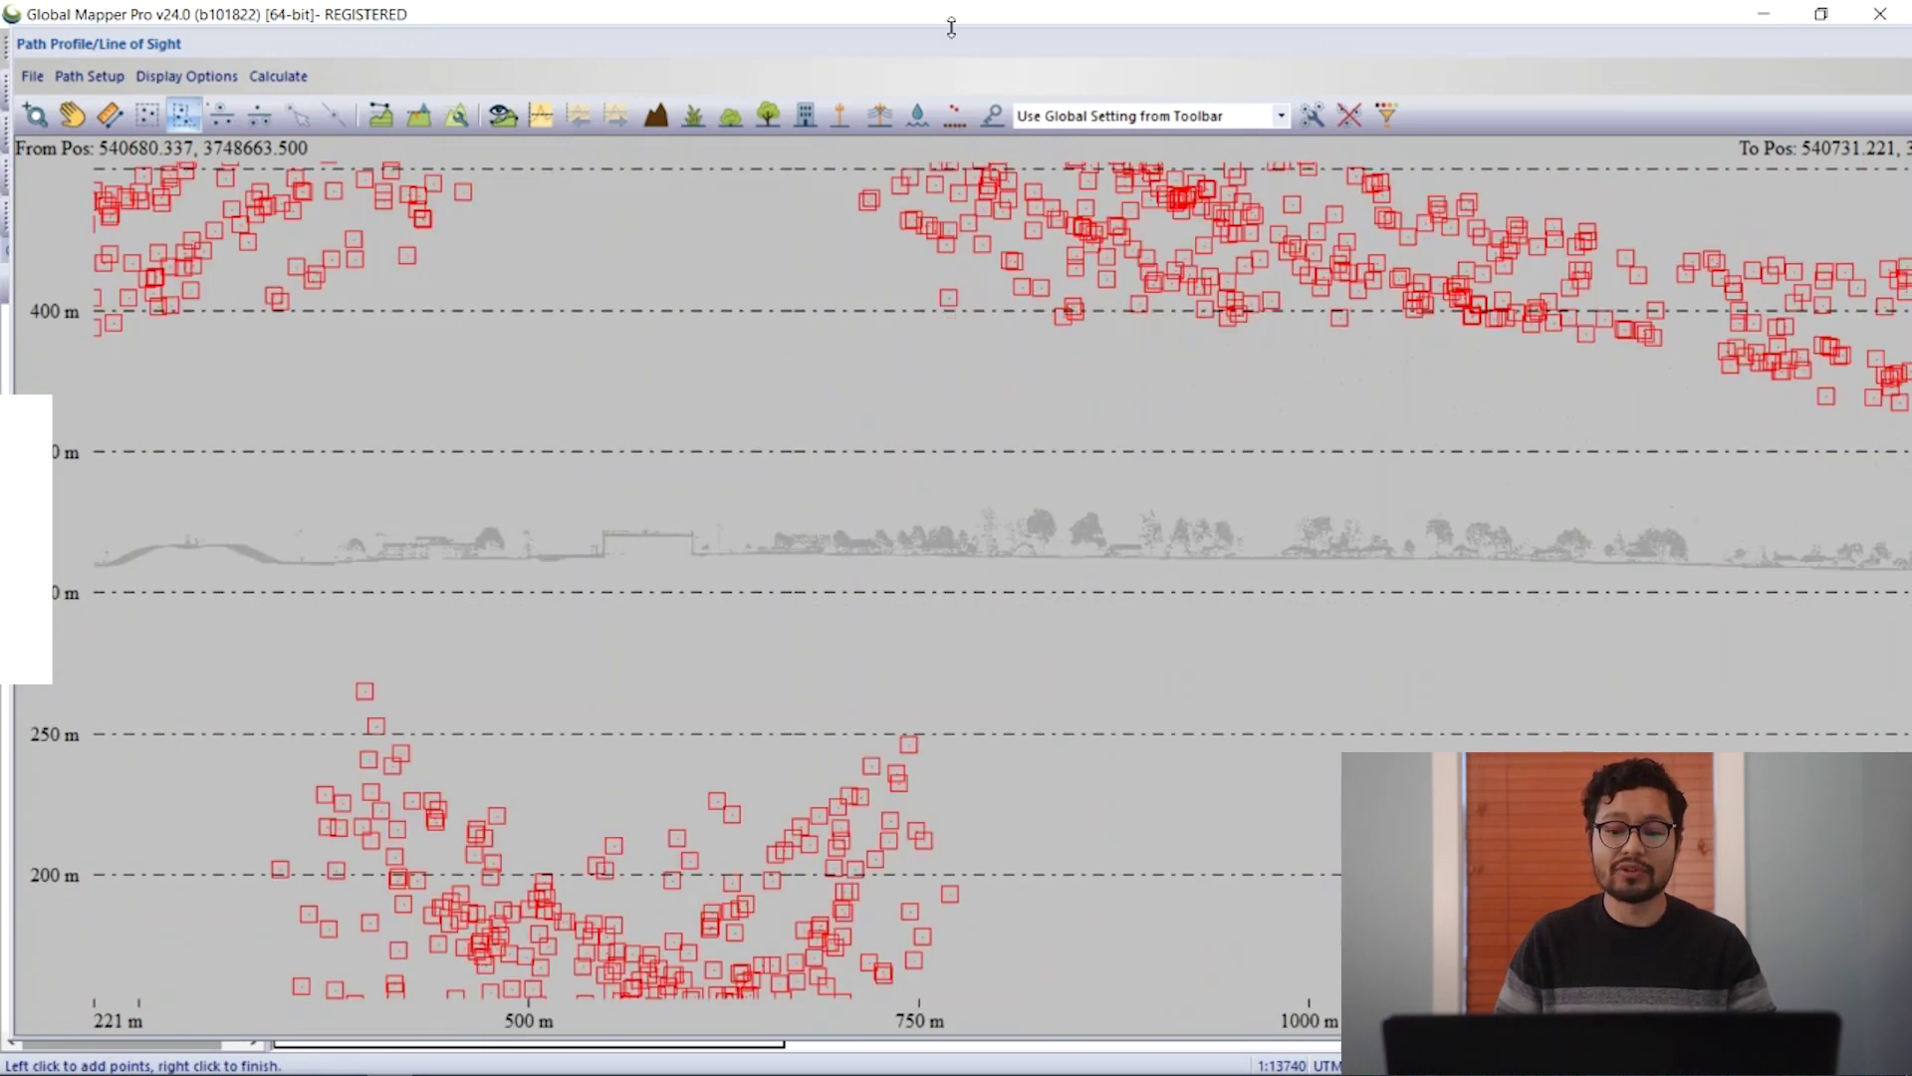
double_click(990, 54)
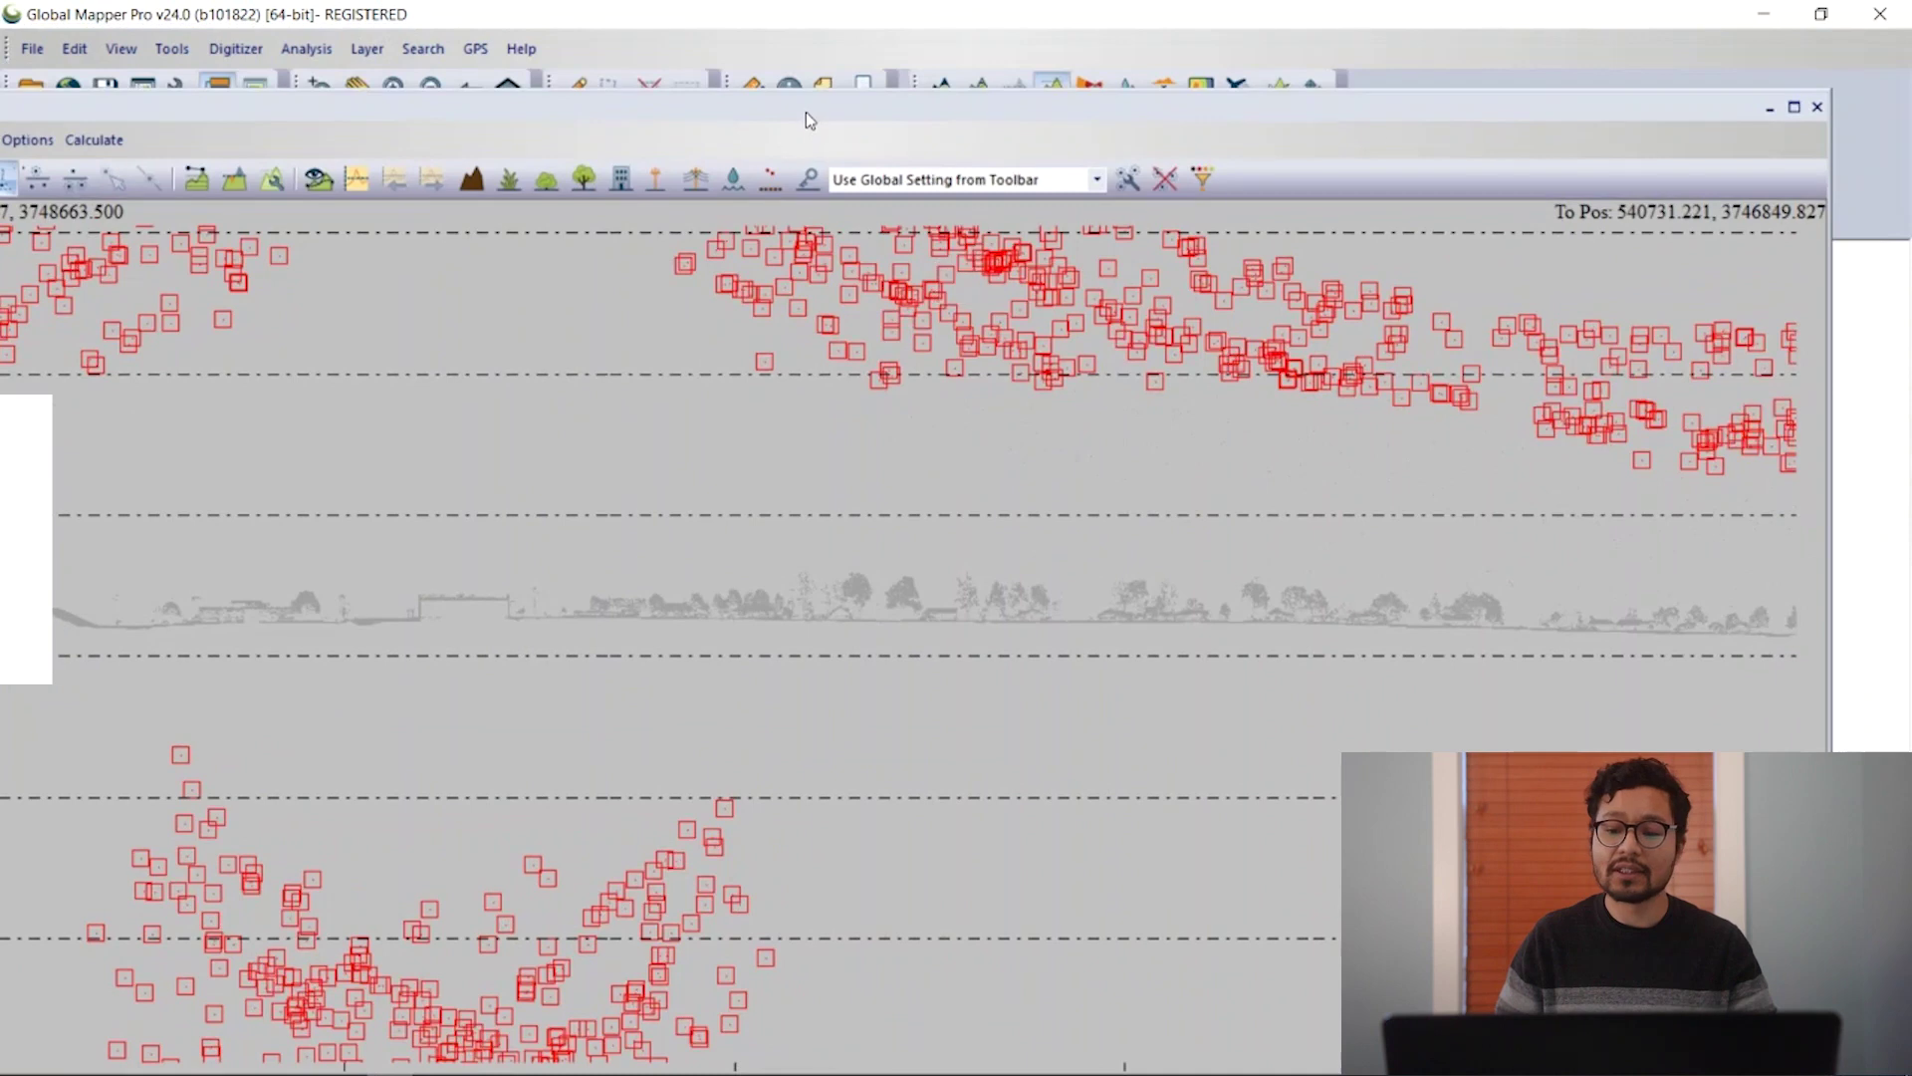
click(1816, 110)
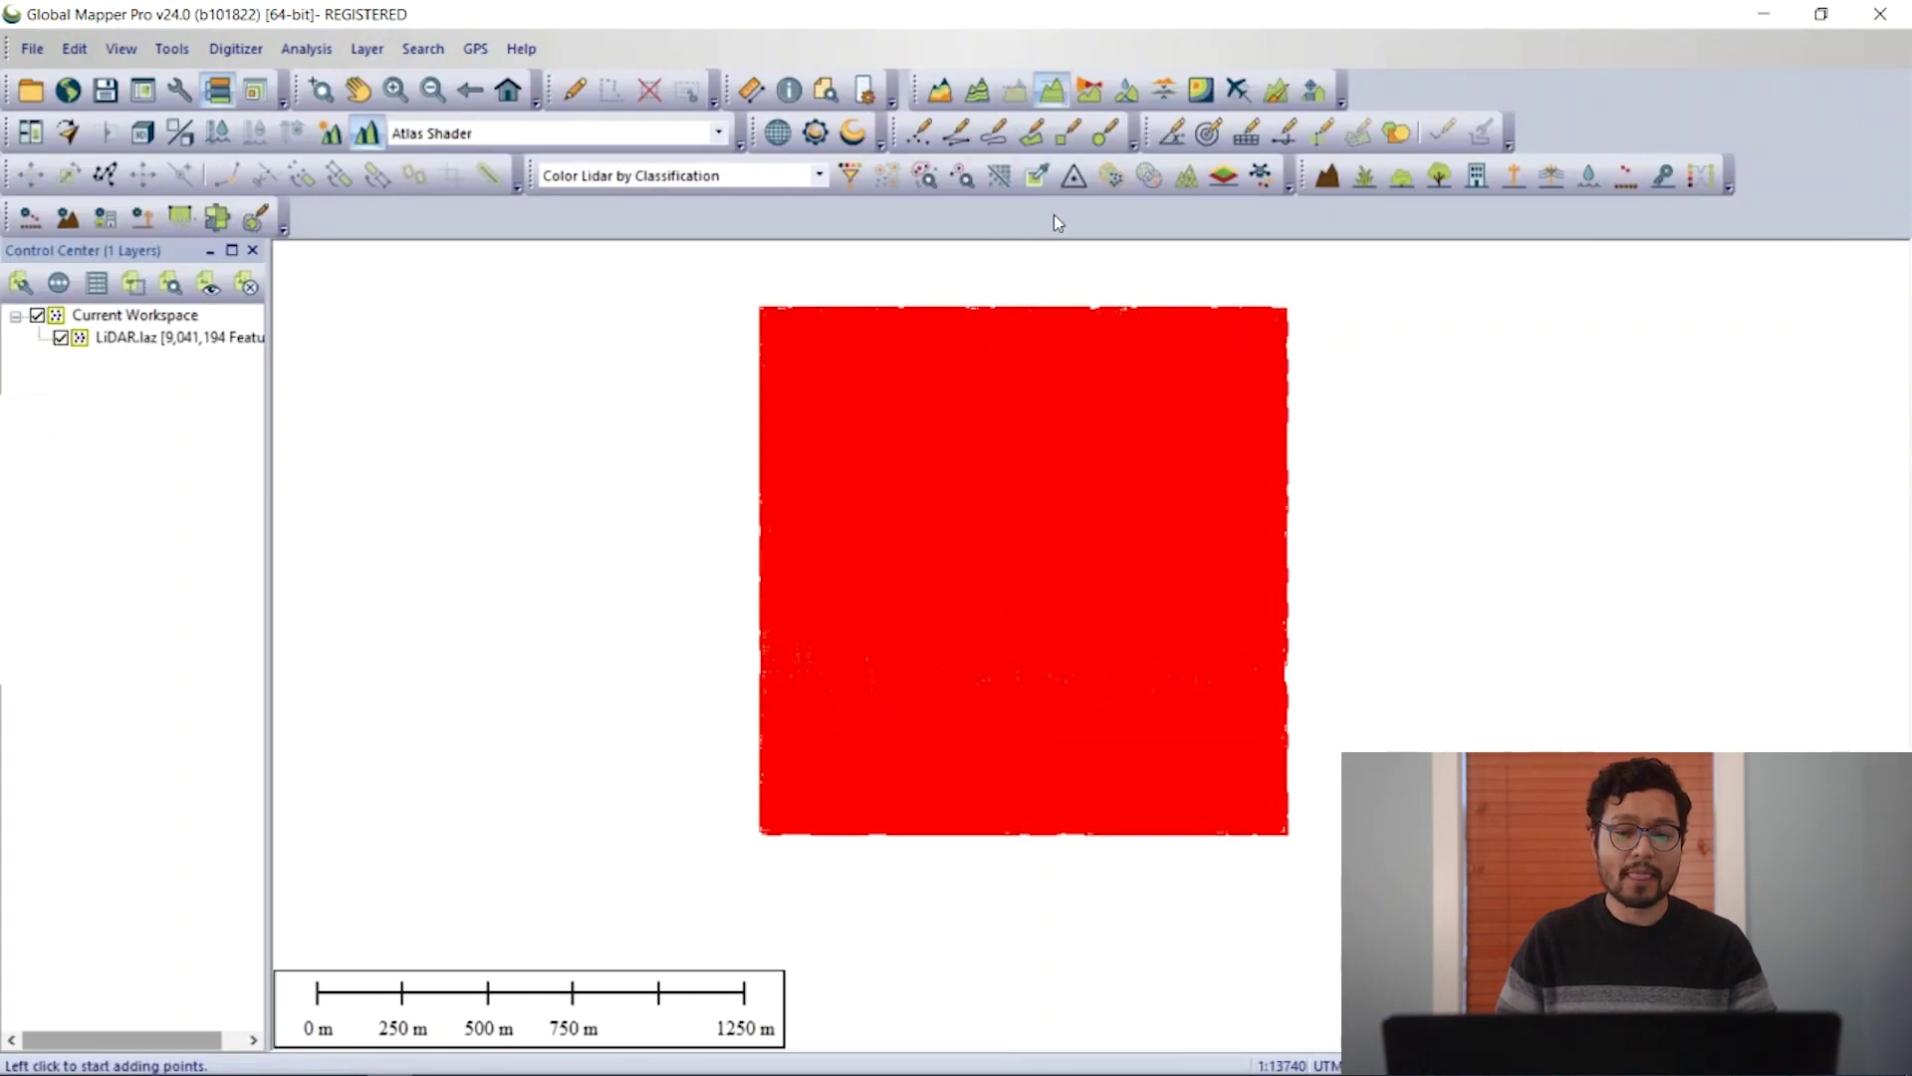
Step: Rerun noise classification with maximum variance 0.5 and local bin size 3 point spacings
click(180, 218)
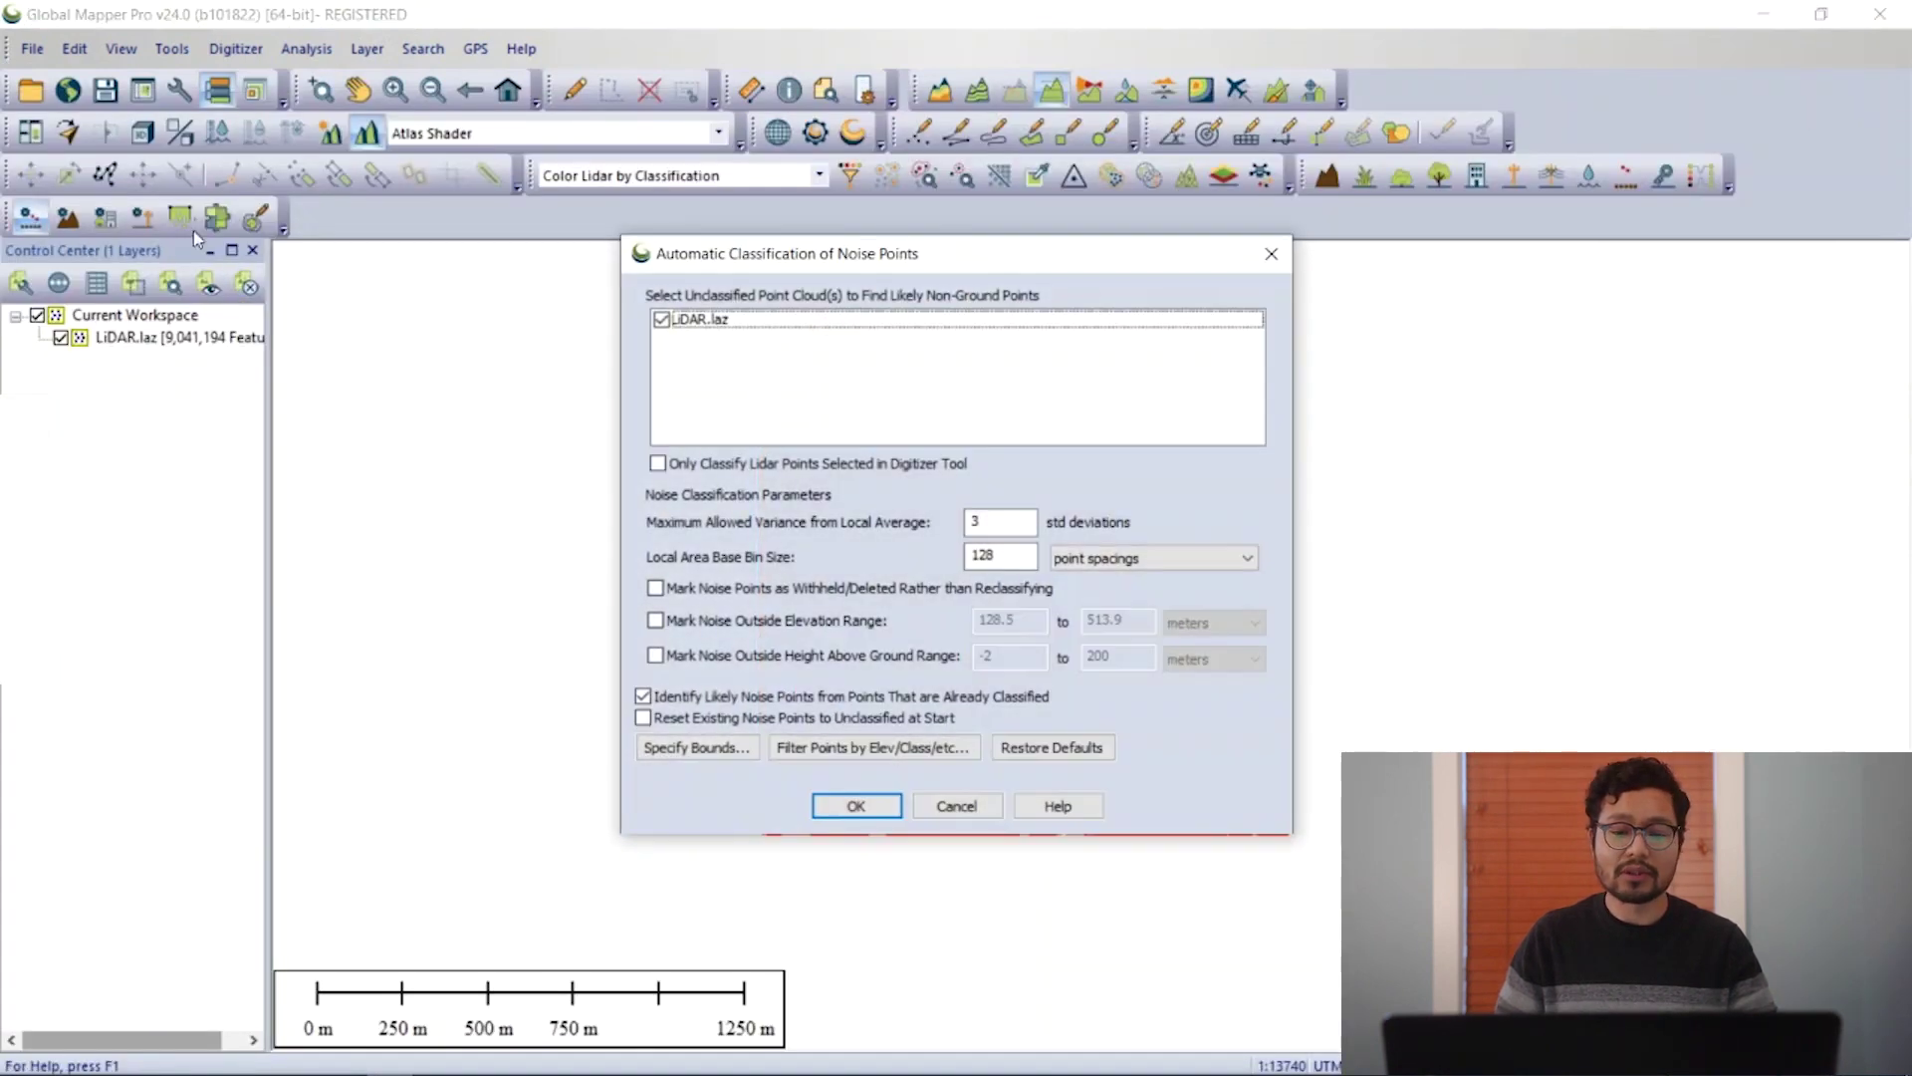
drag(869, 254, 909, 193)
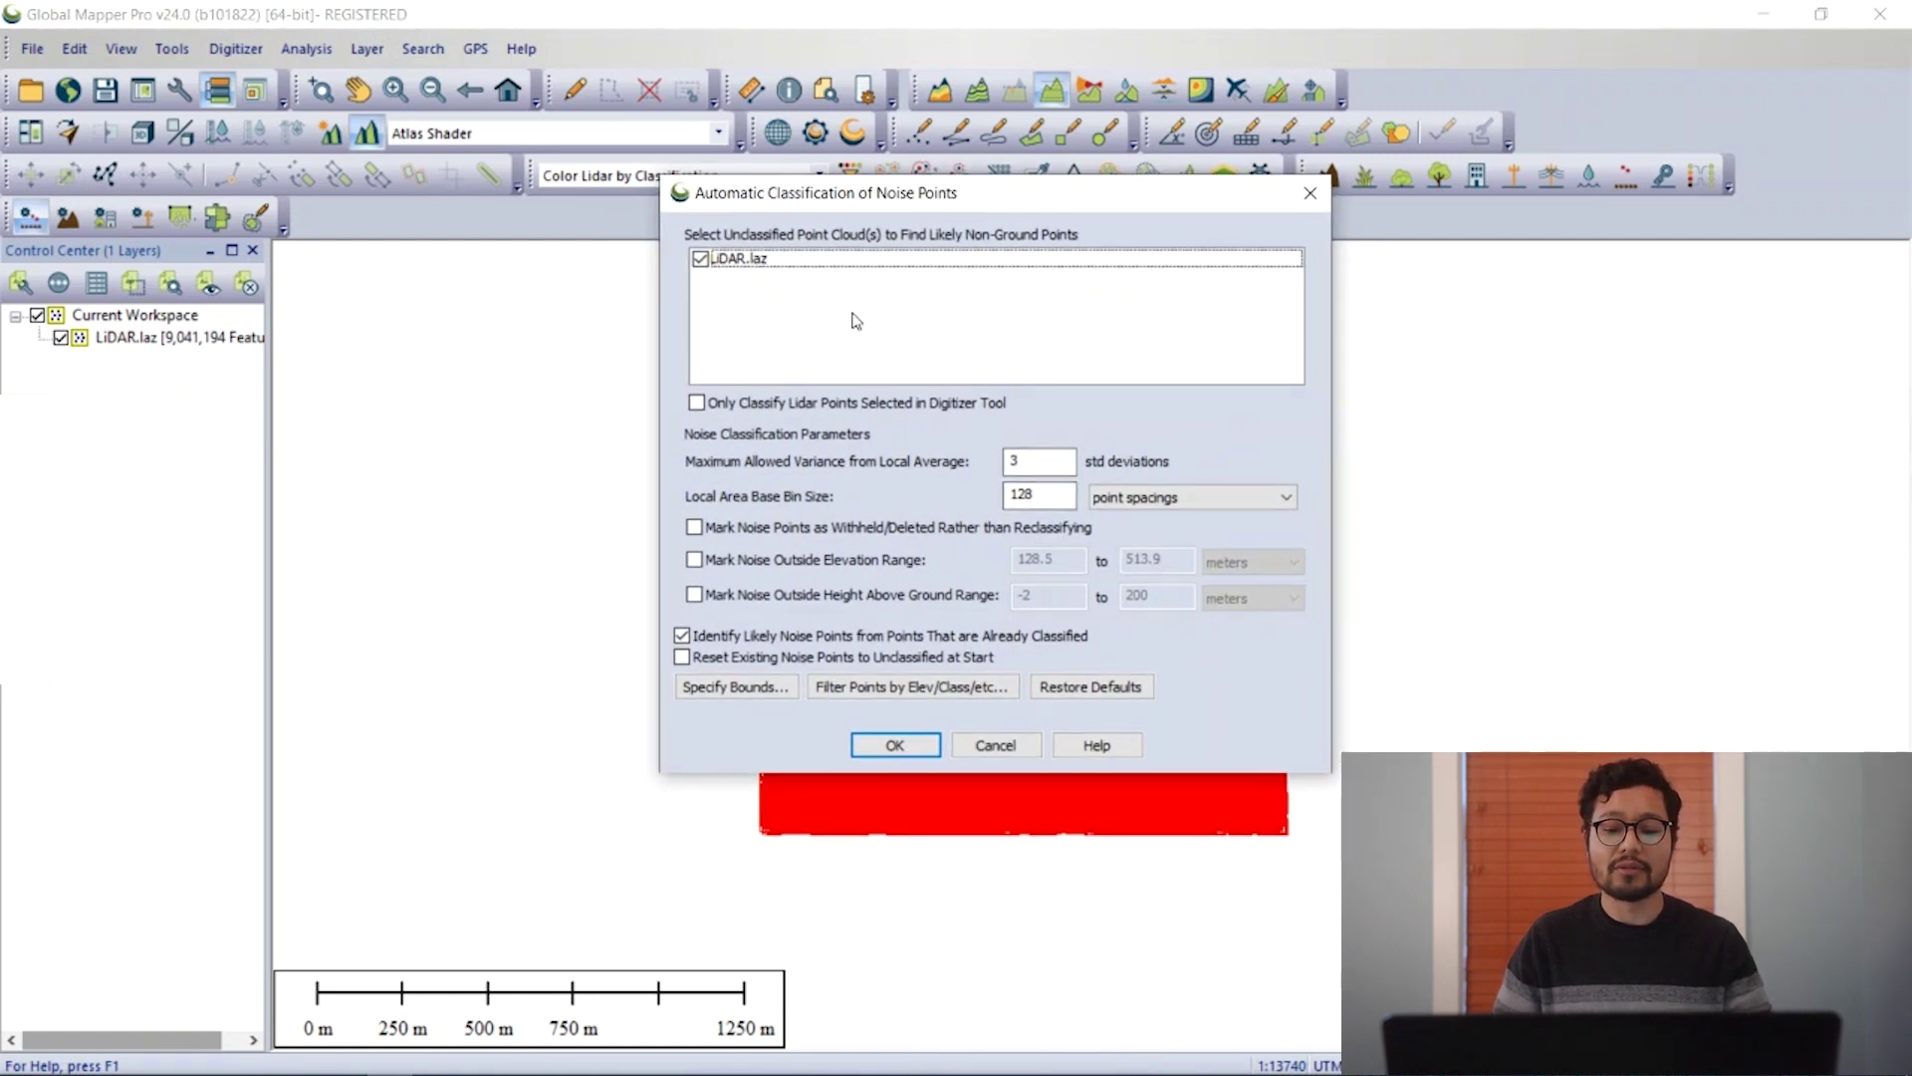
drag(914, 201, 912, 180)
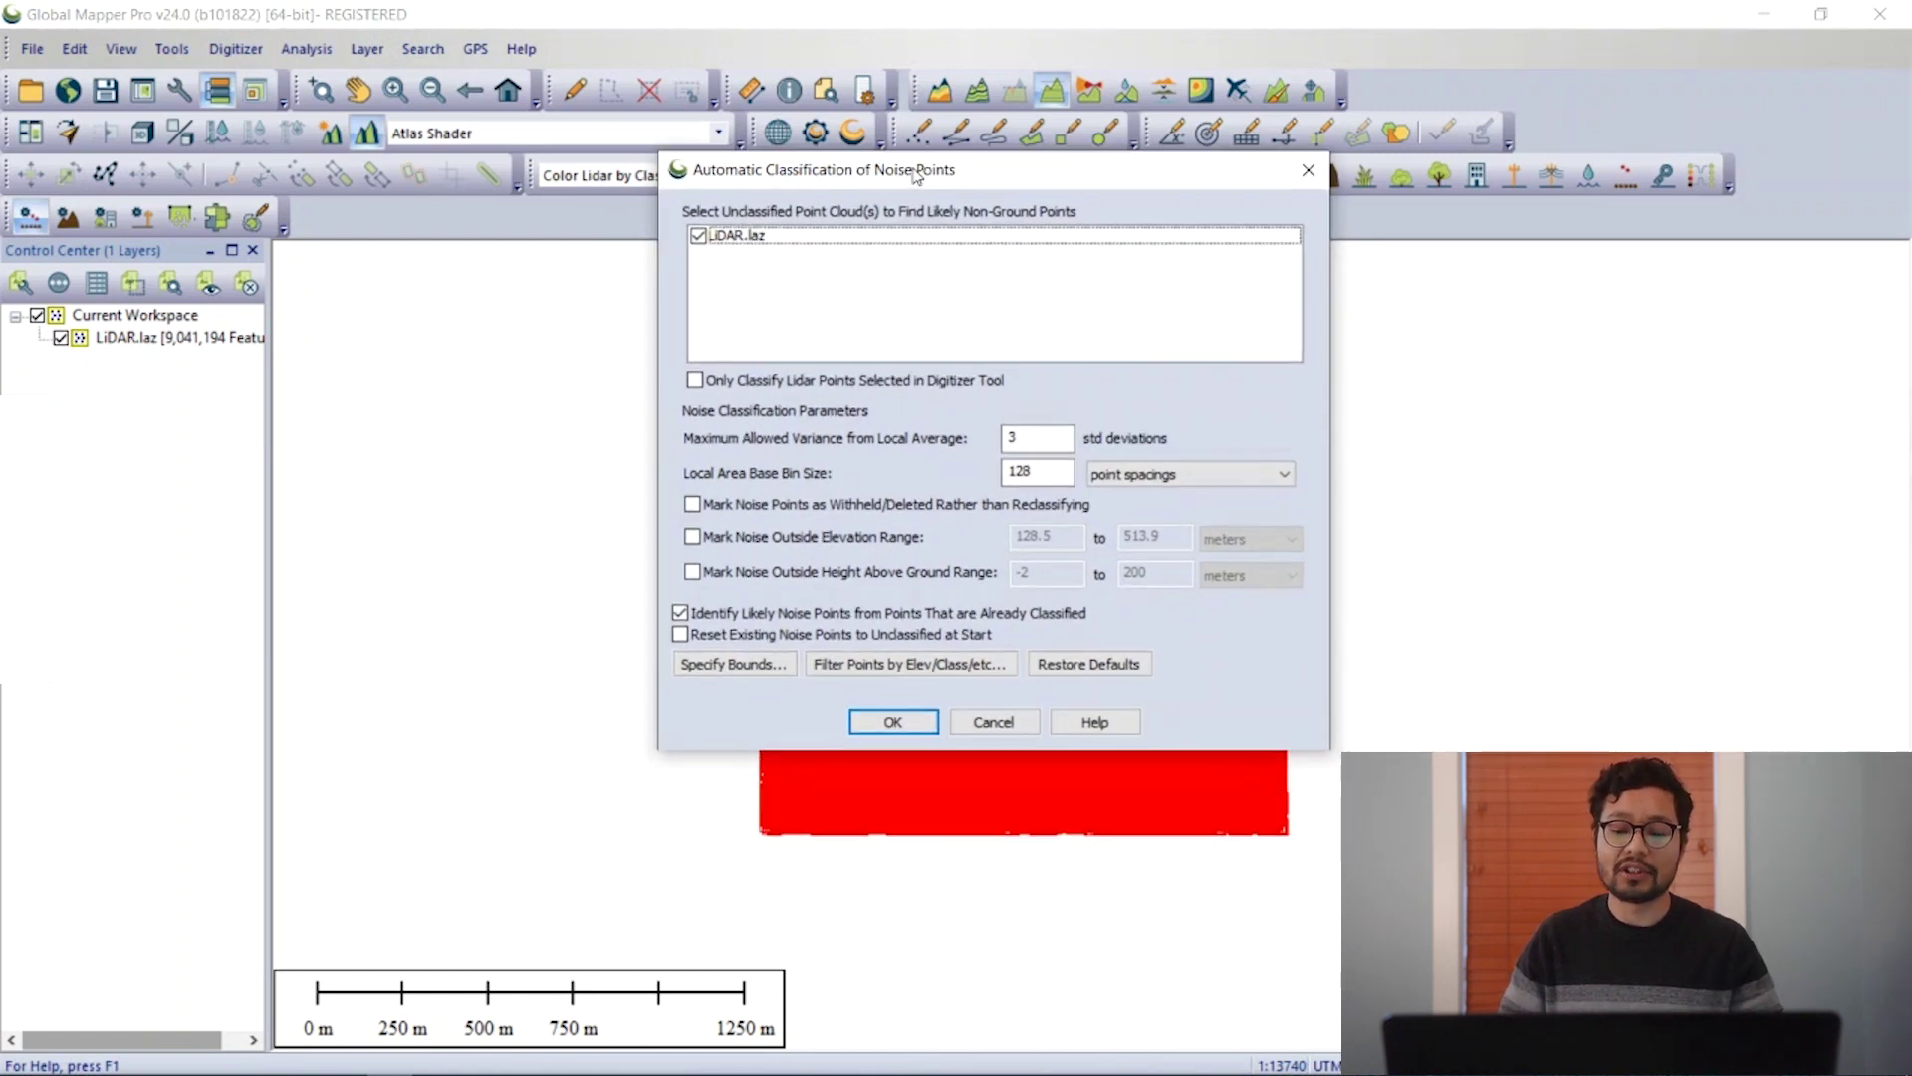
double_click(1021, 437)
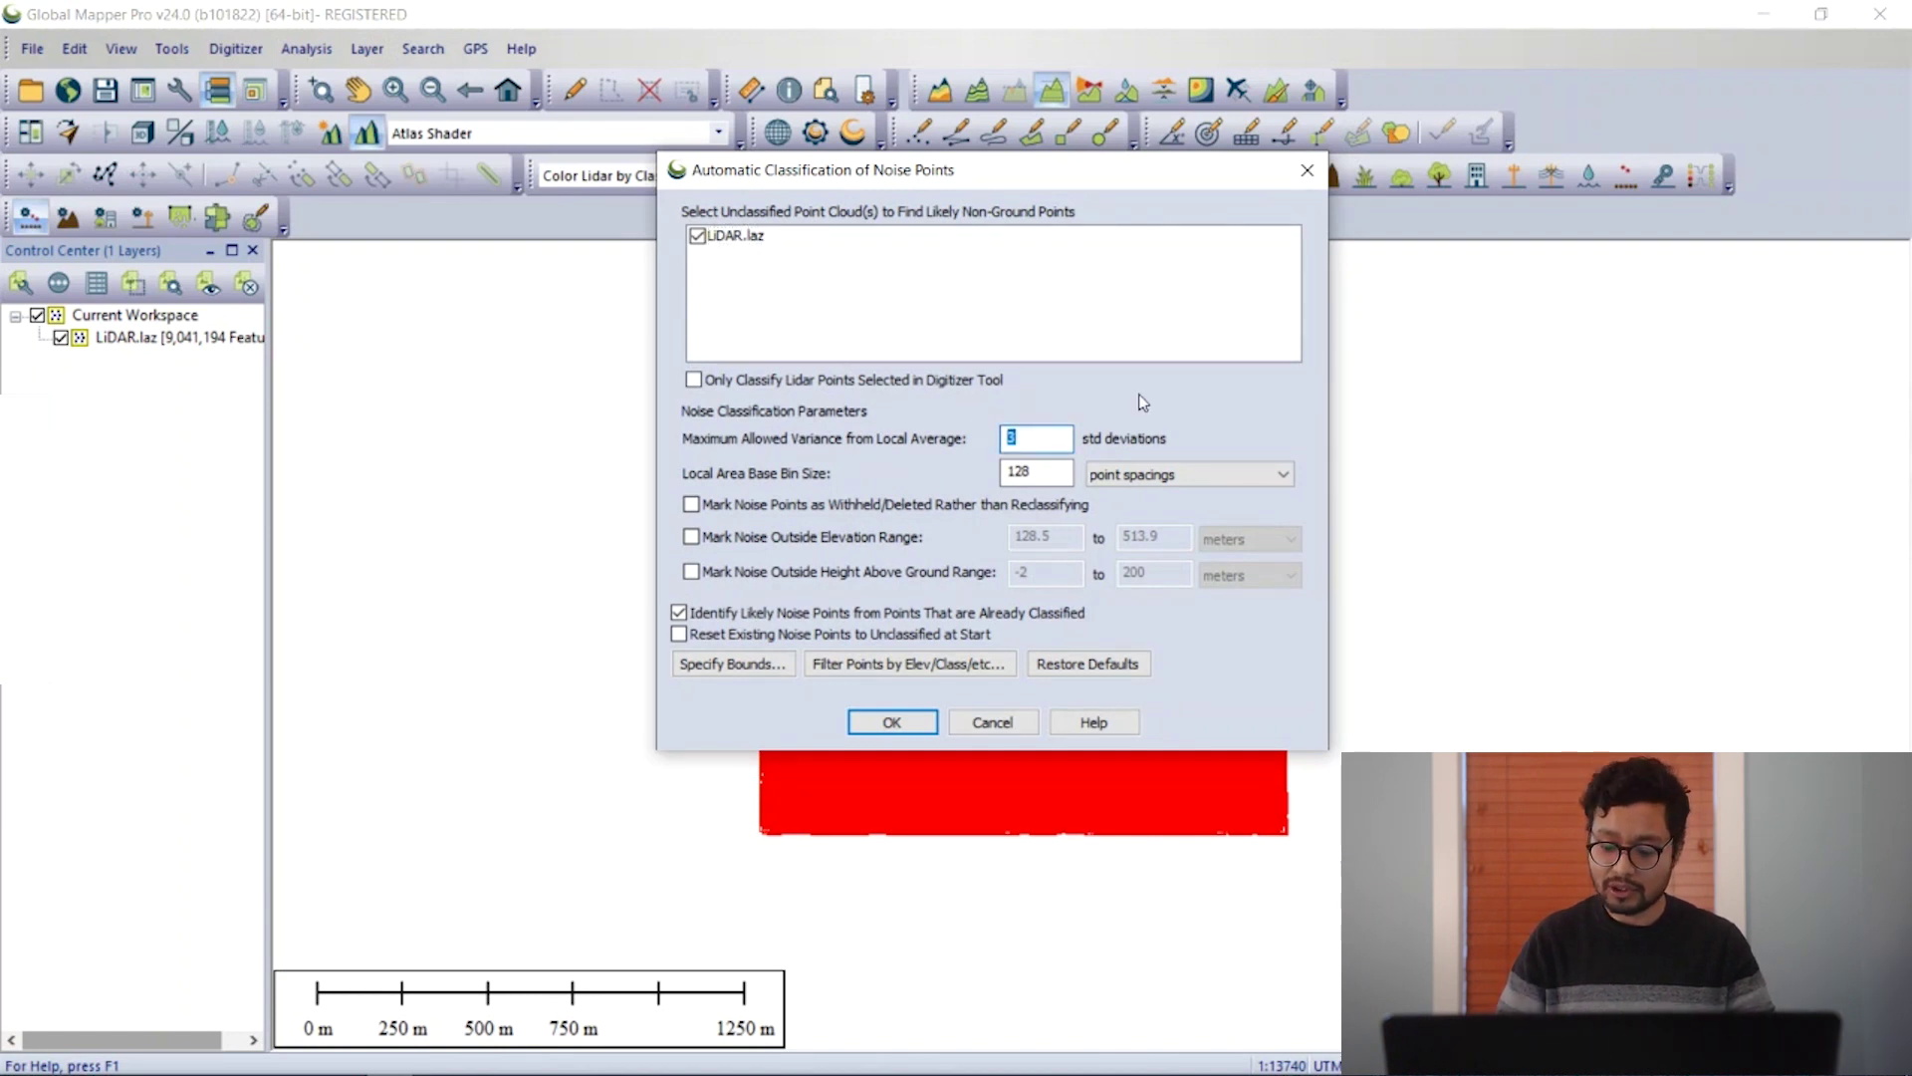
text(.5)
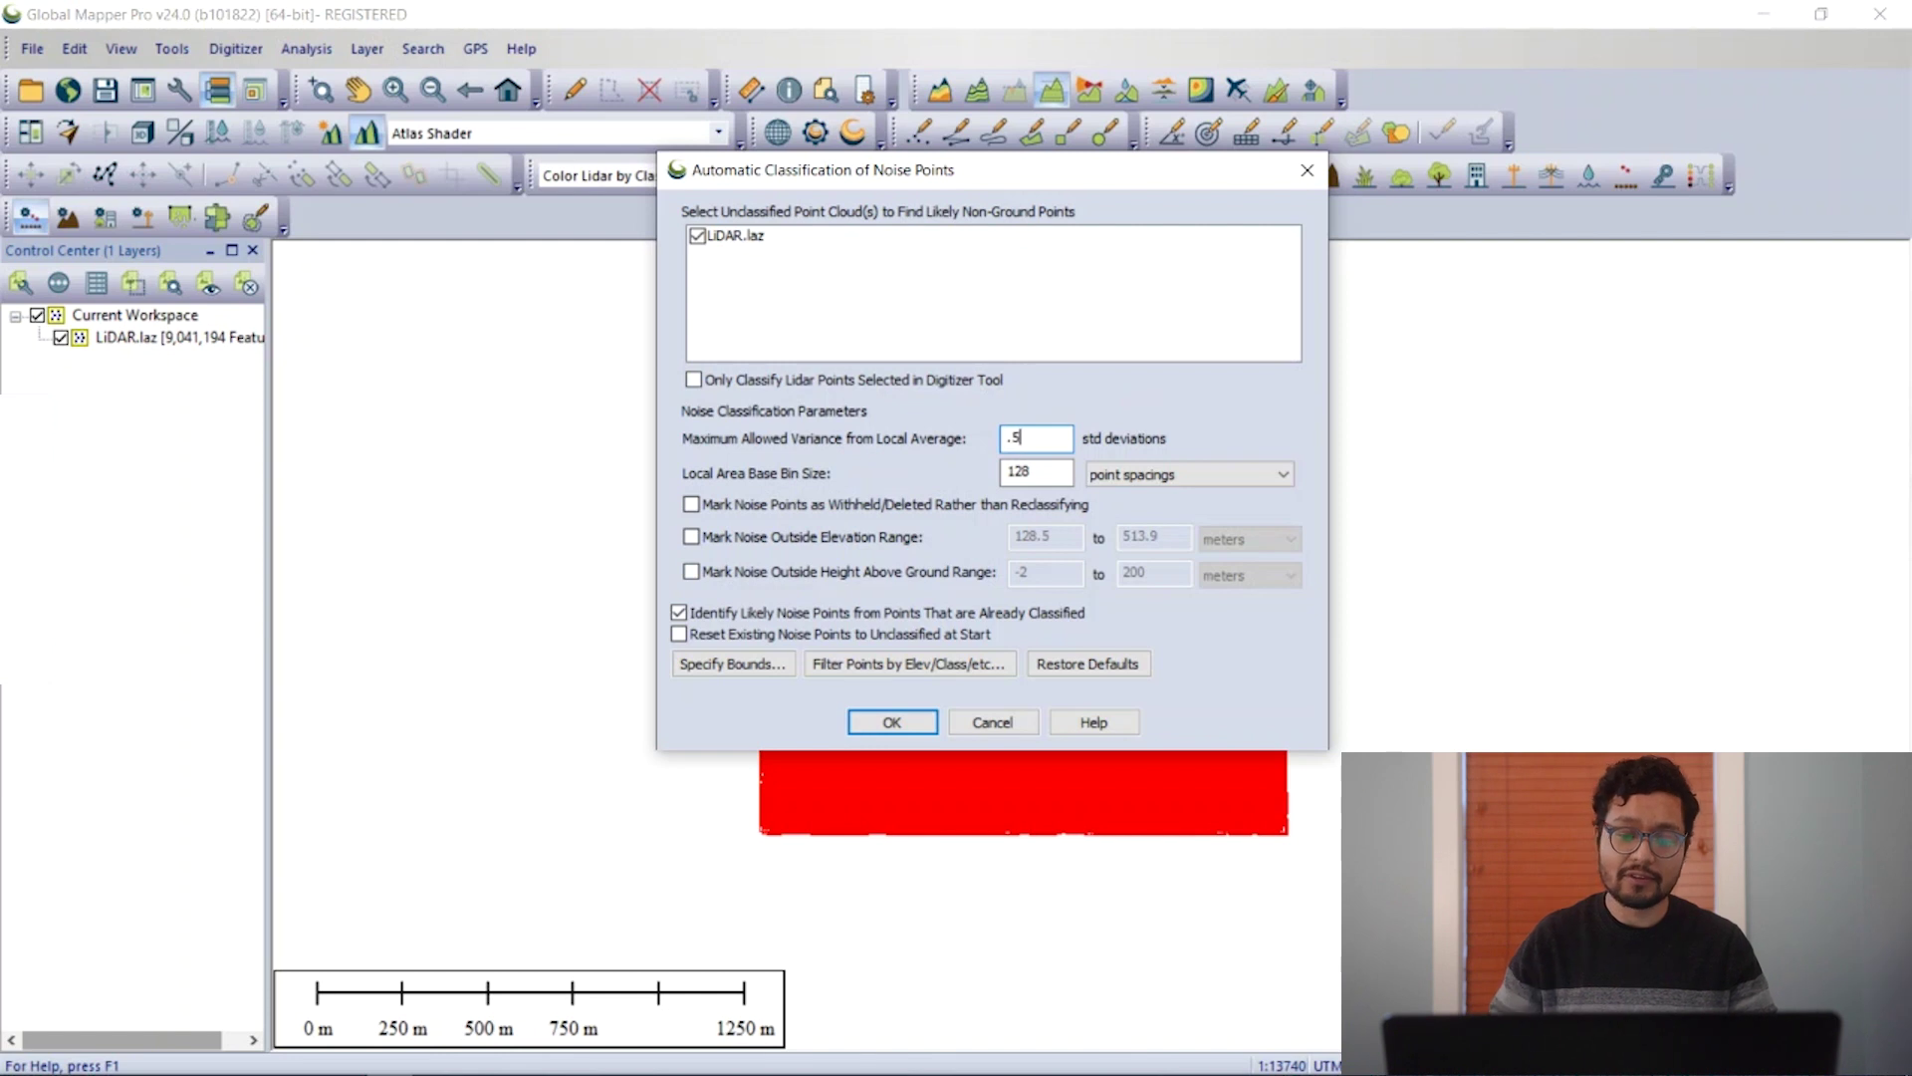
double_click(1020, 470)
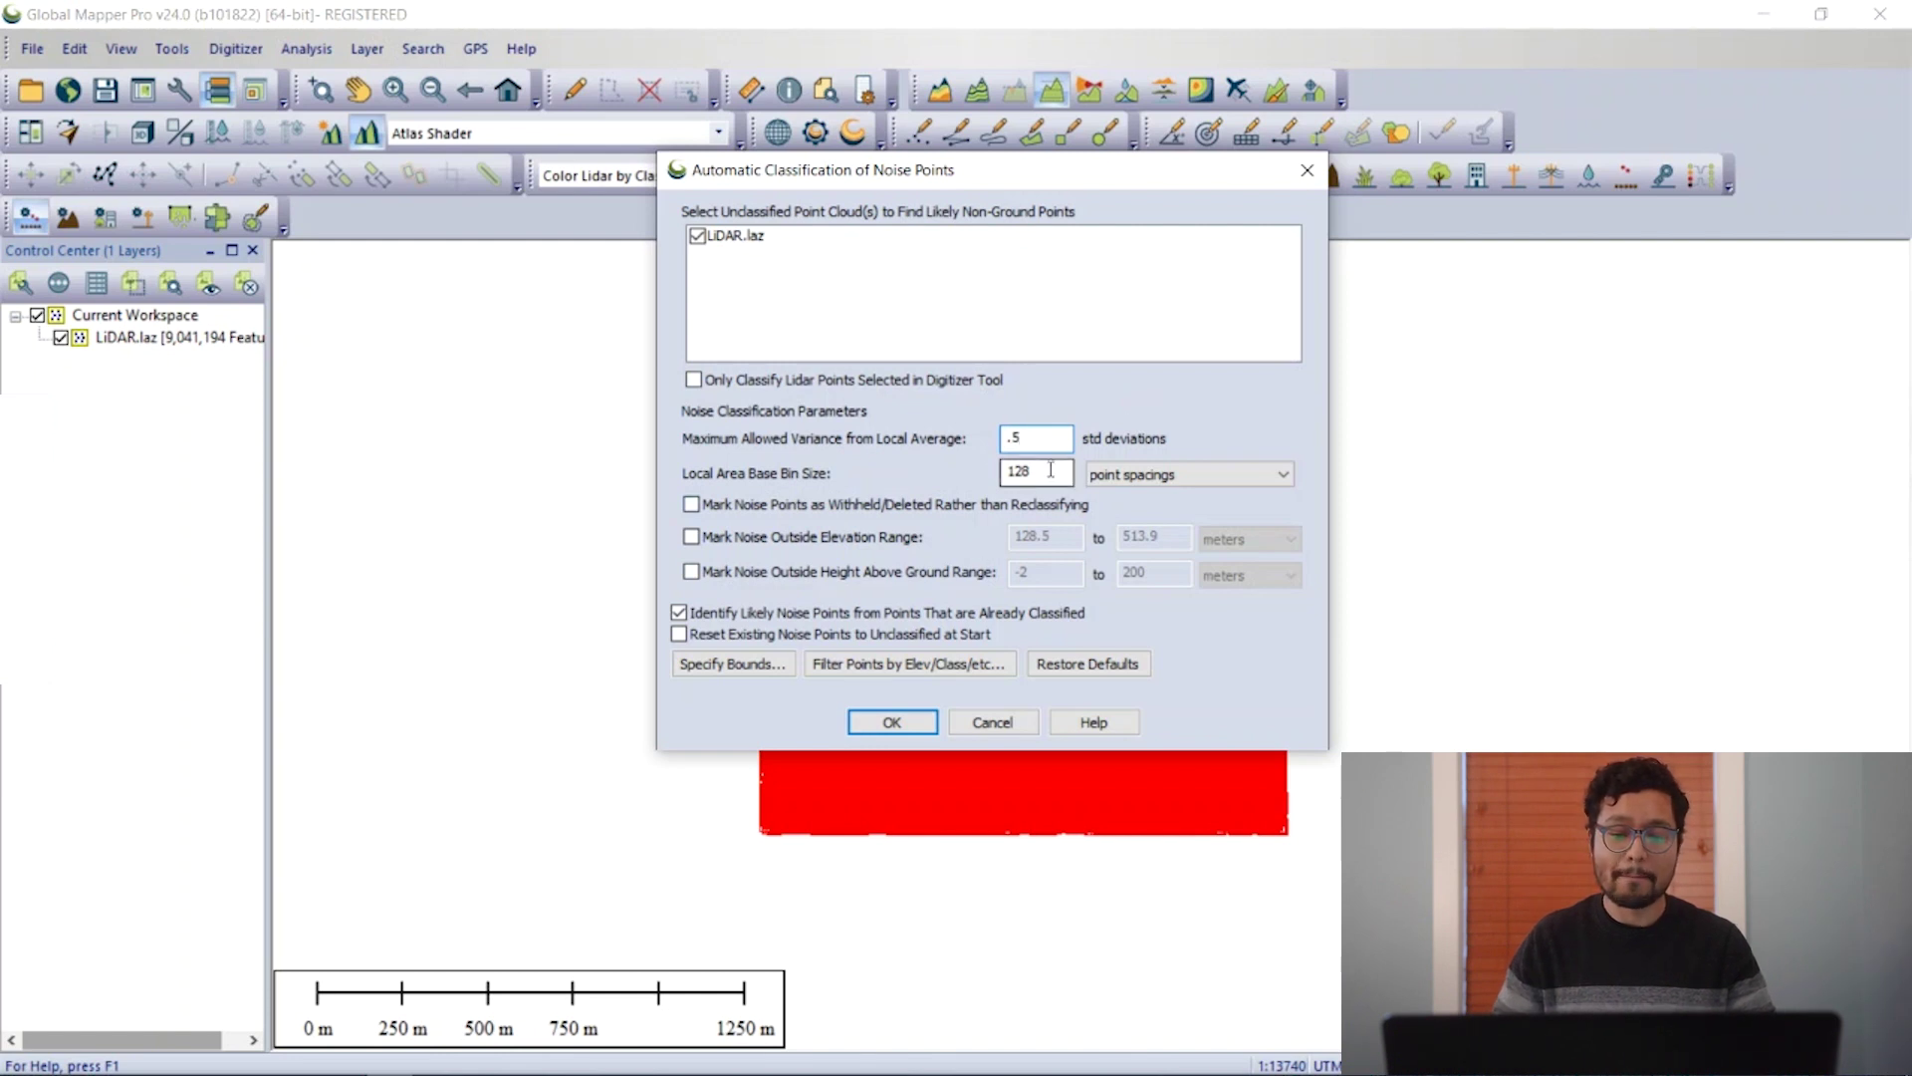
click(1031, 471)
text(3)
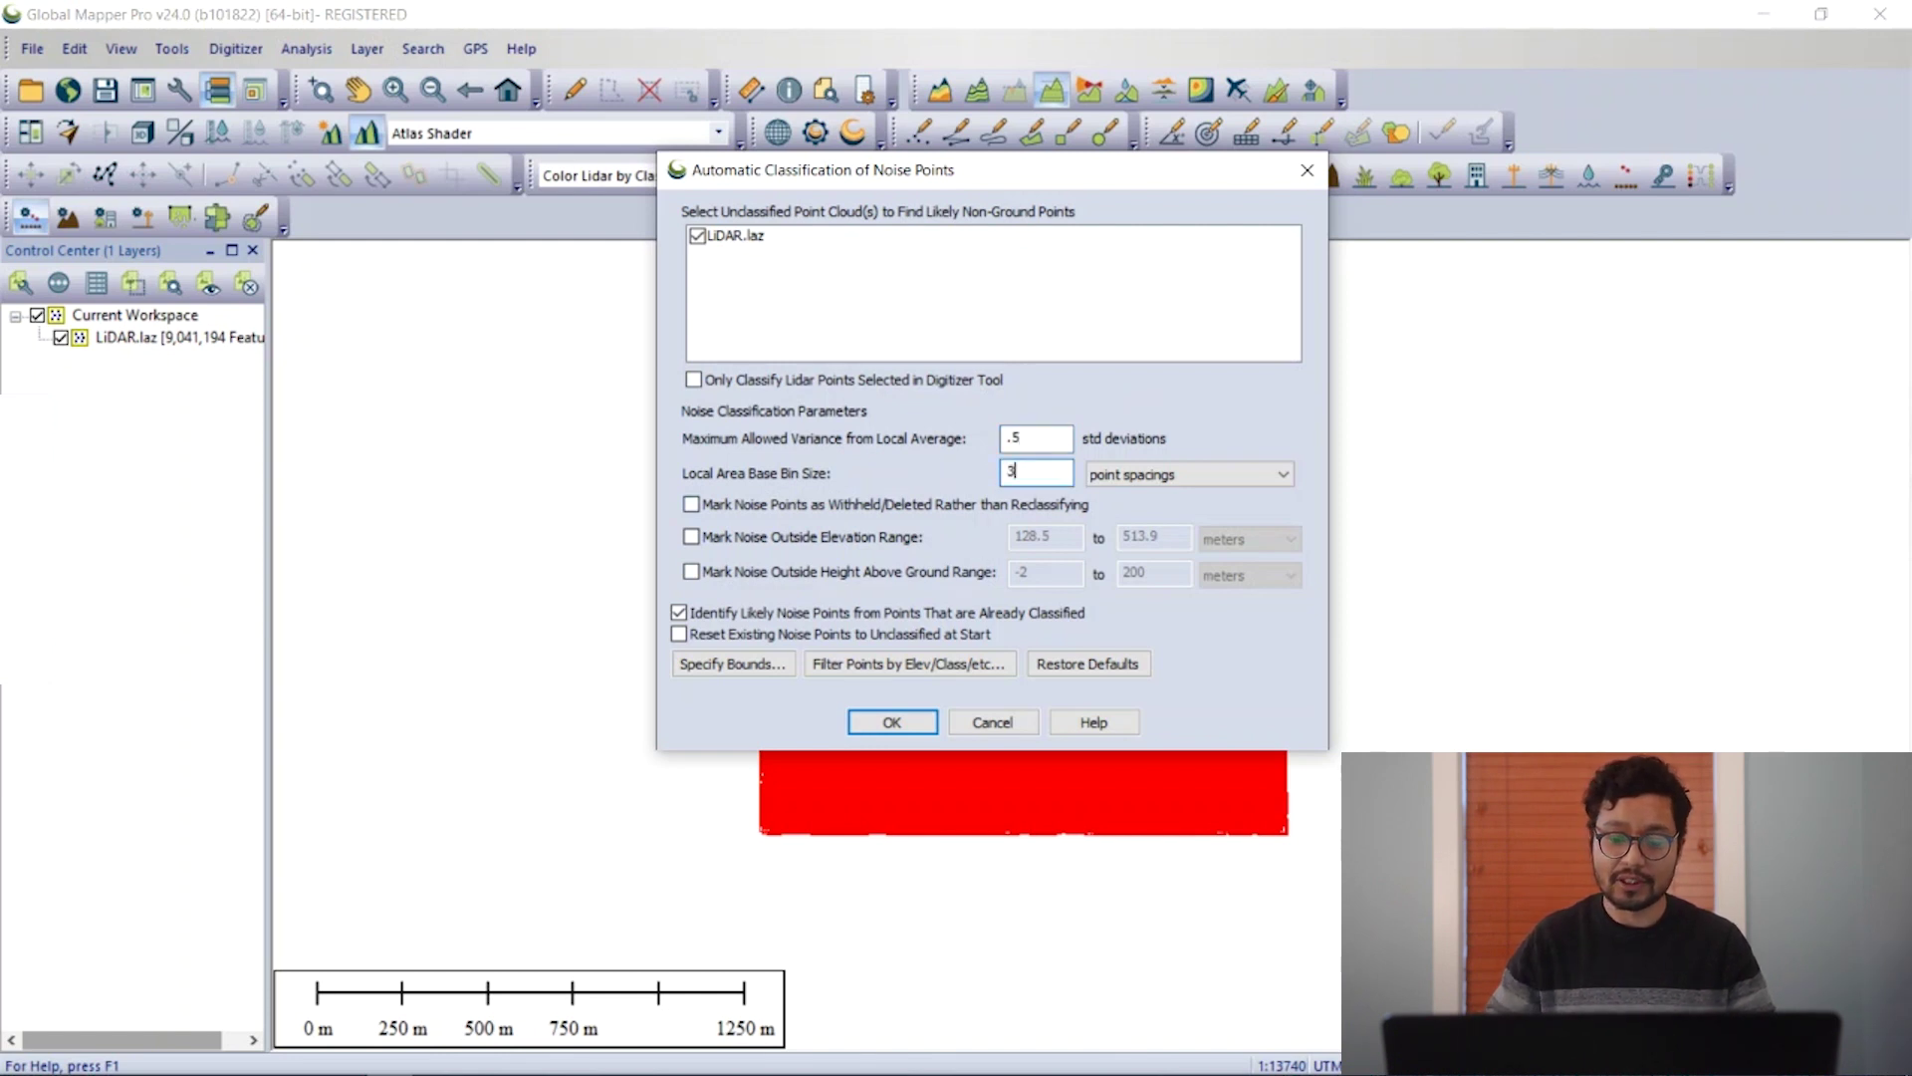
click(883, 724)
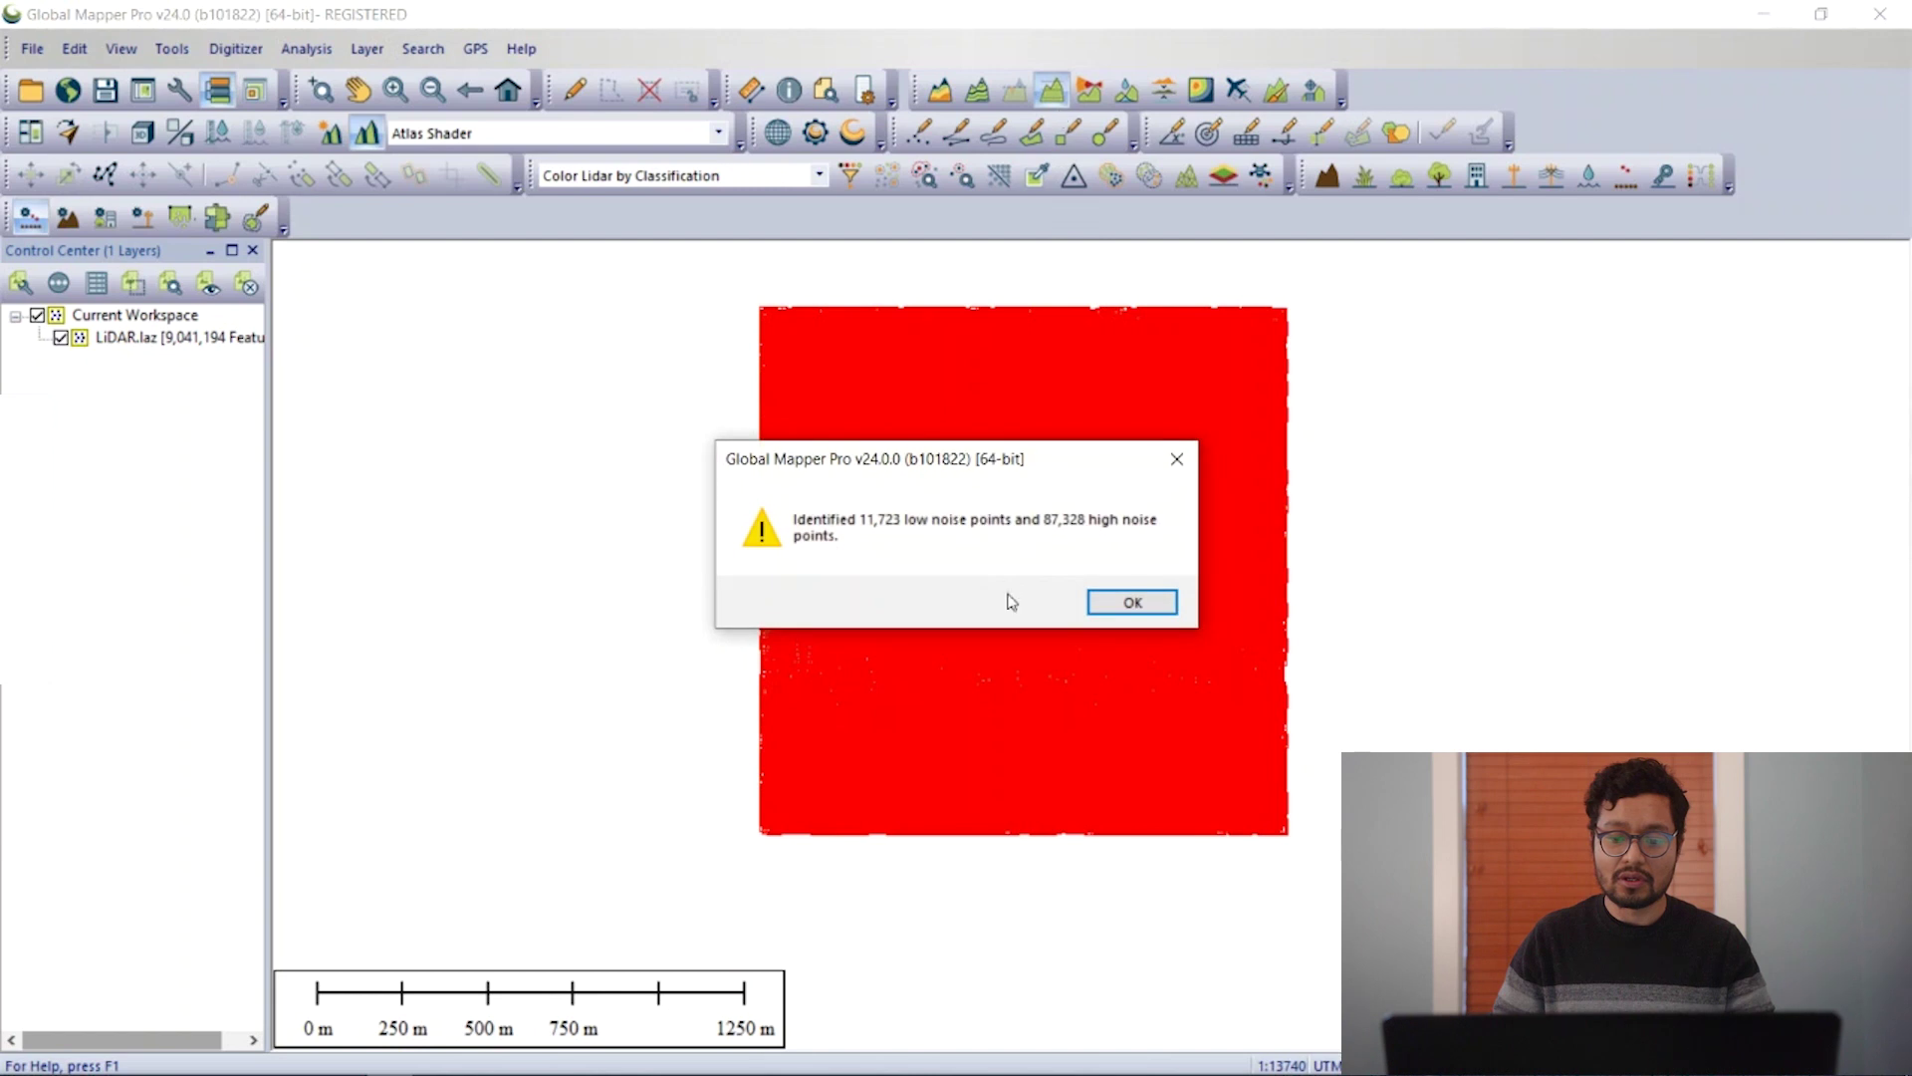
Step: Dismiss the noise results and draw a new path profile line across the cloud
click(1118, 613)
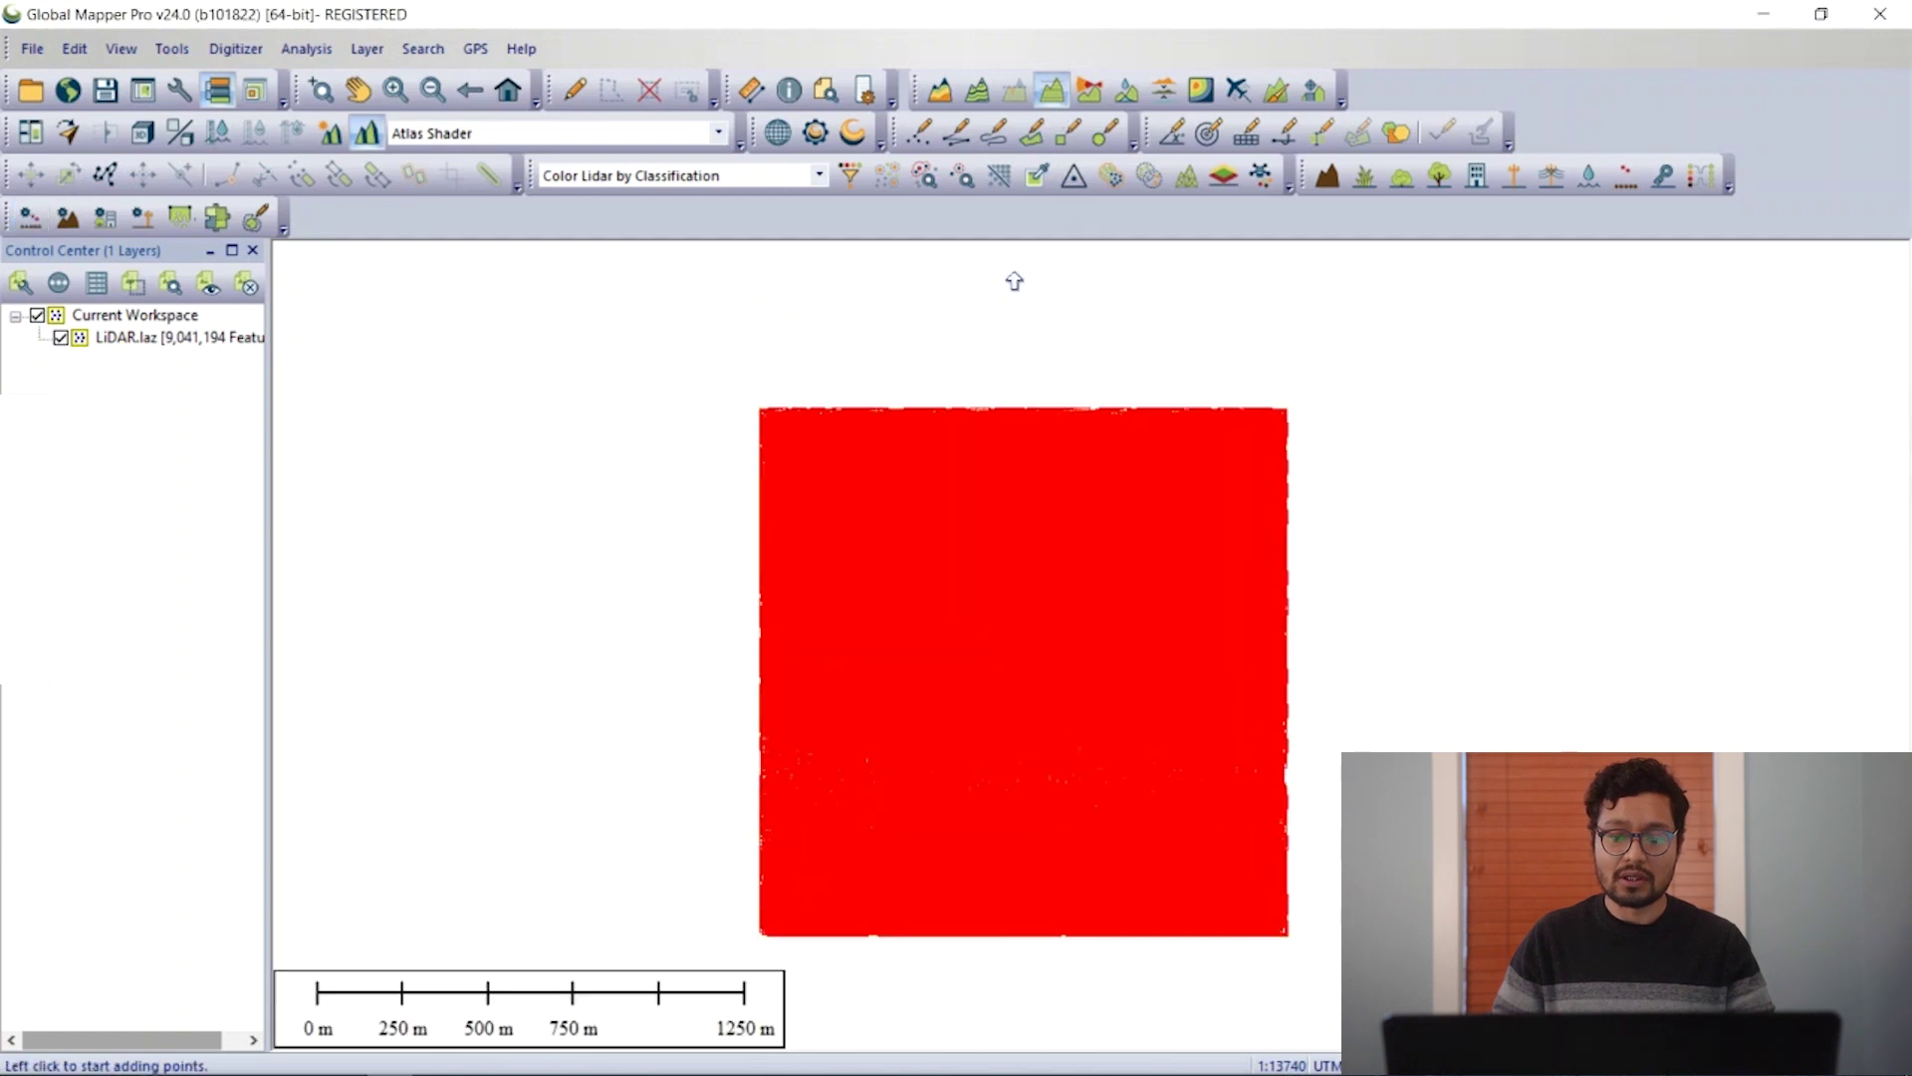
click(1033, 359)
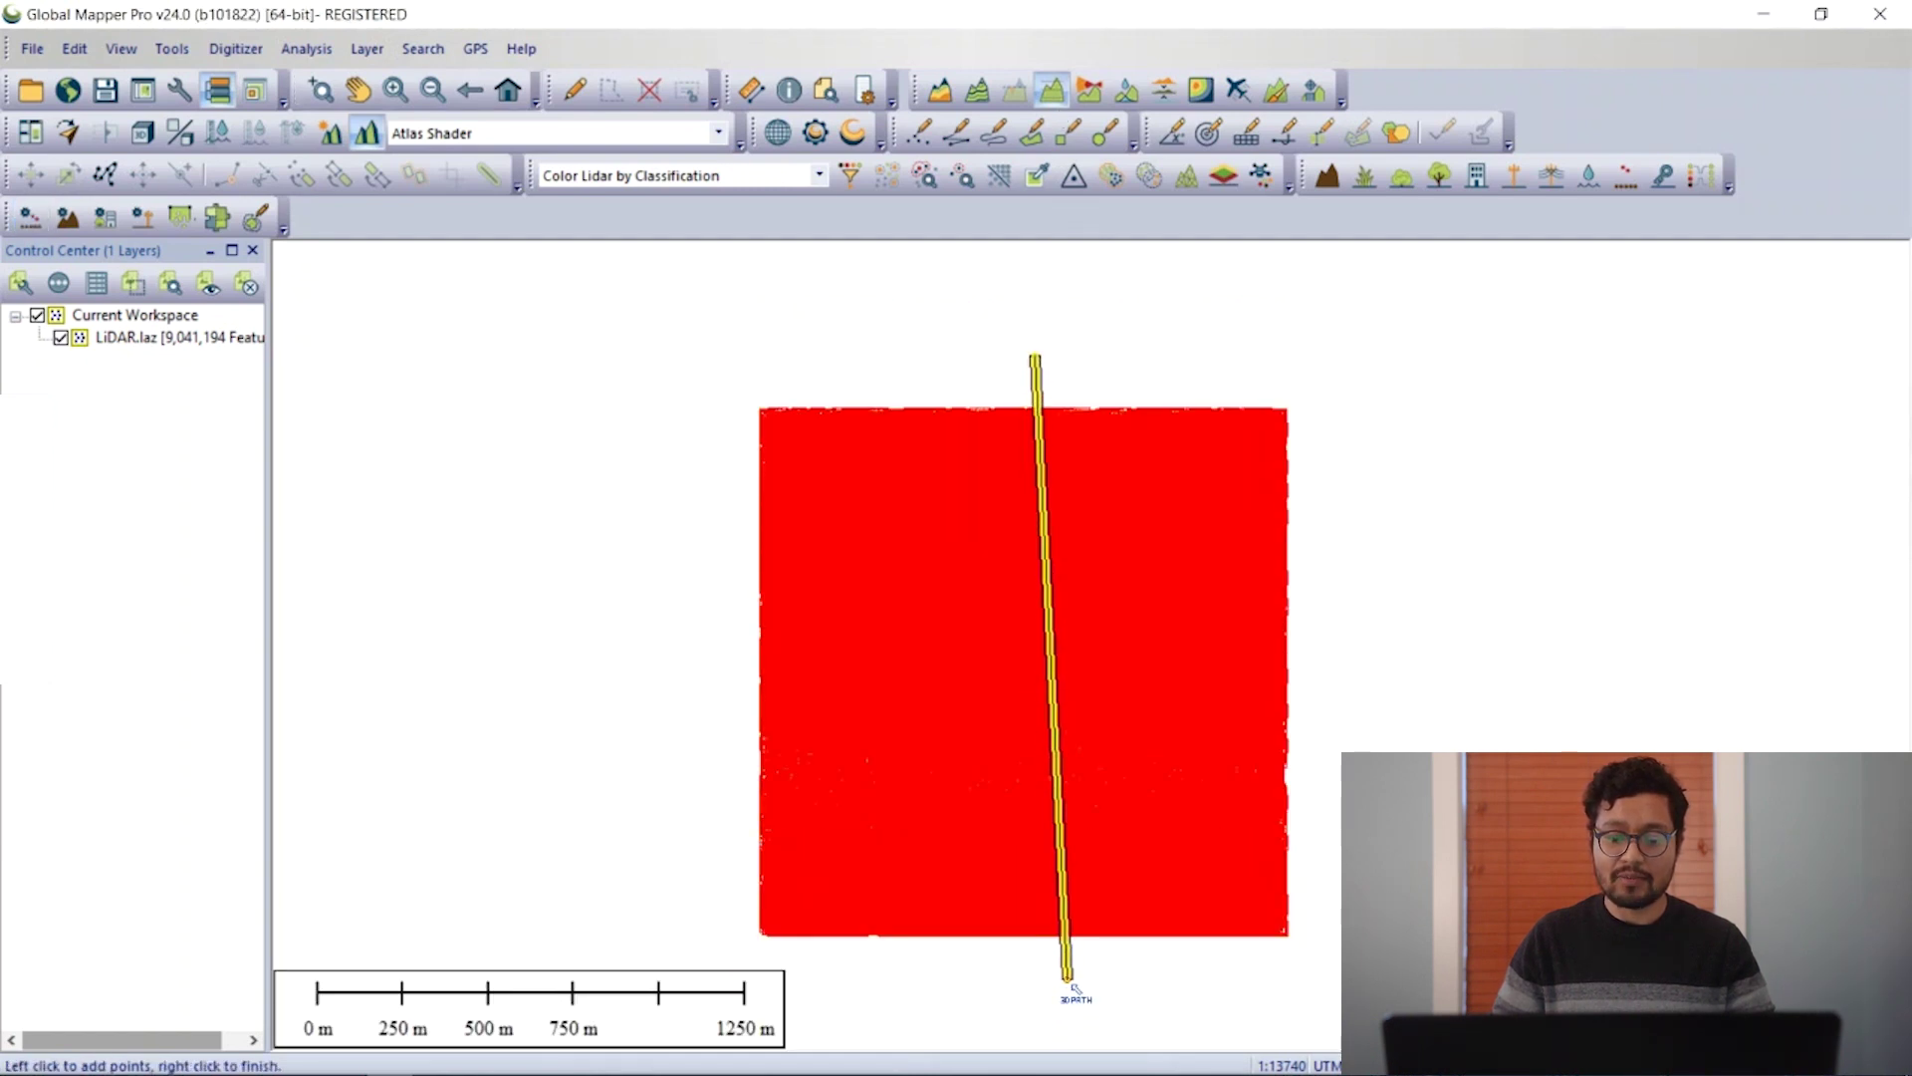
right_click(1073, 992)
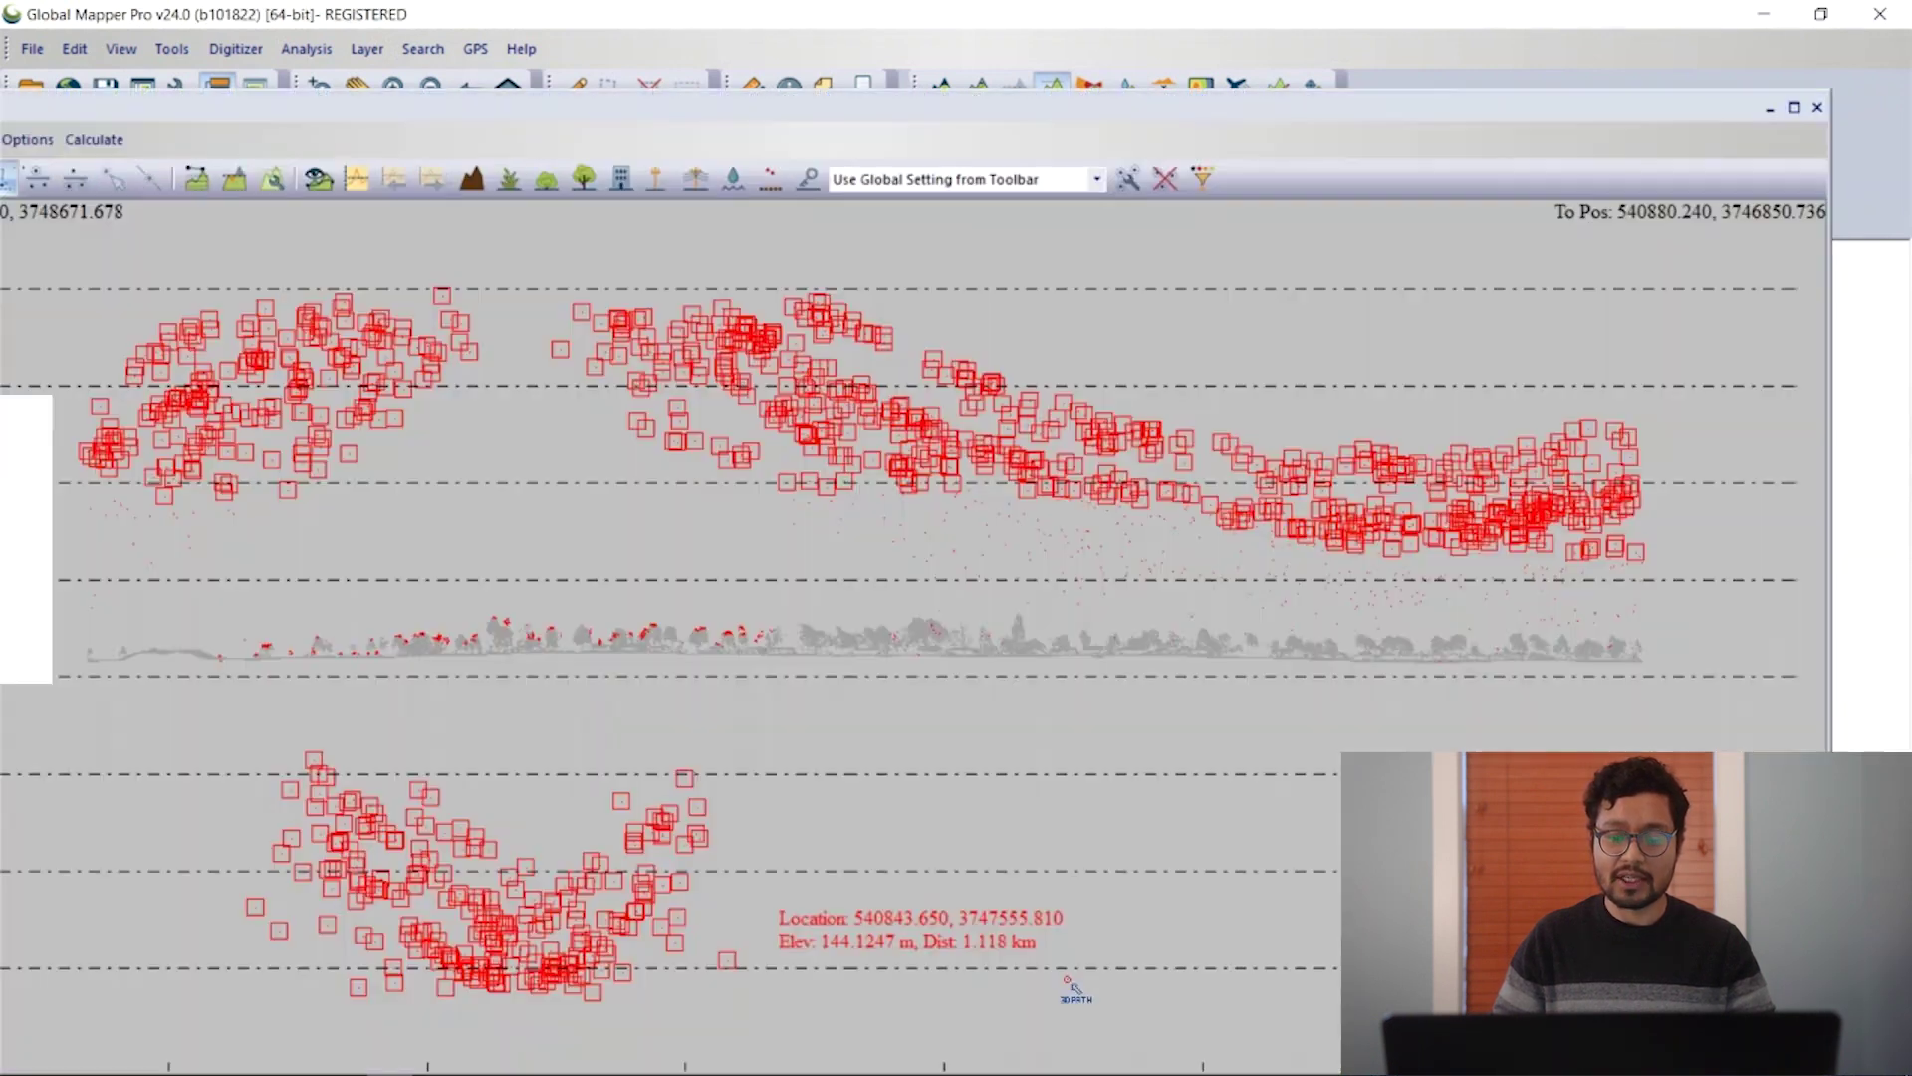
Step: Inspect the flagged noise above ground in the full-screen profile, then close it
double_click(736, 119)
scroll(1077, 582, up, 1)
scroll(1108, 598, up, 1)
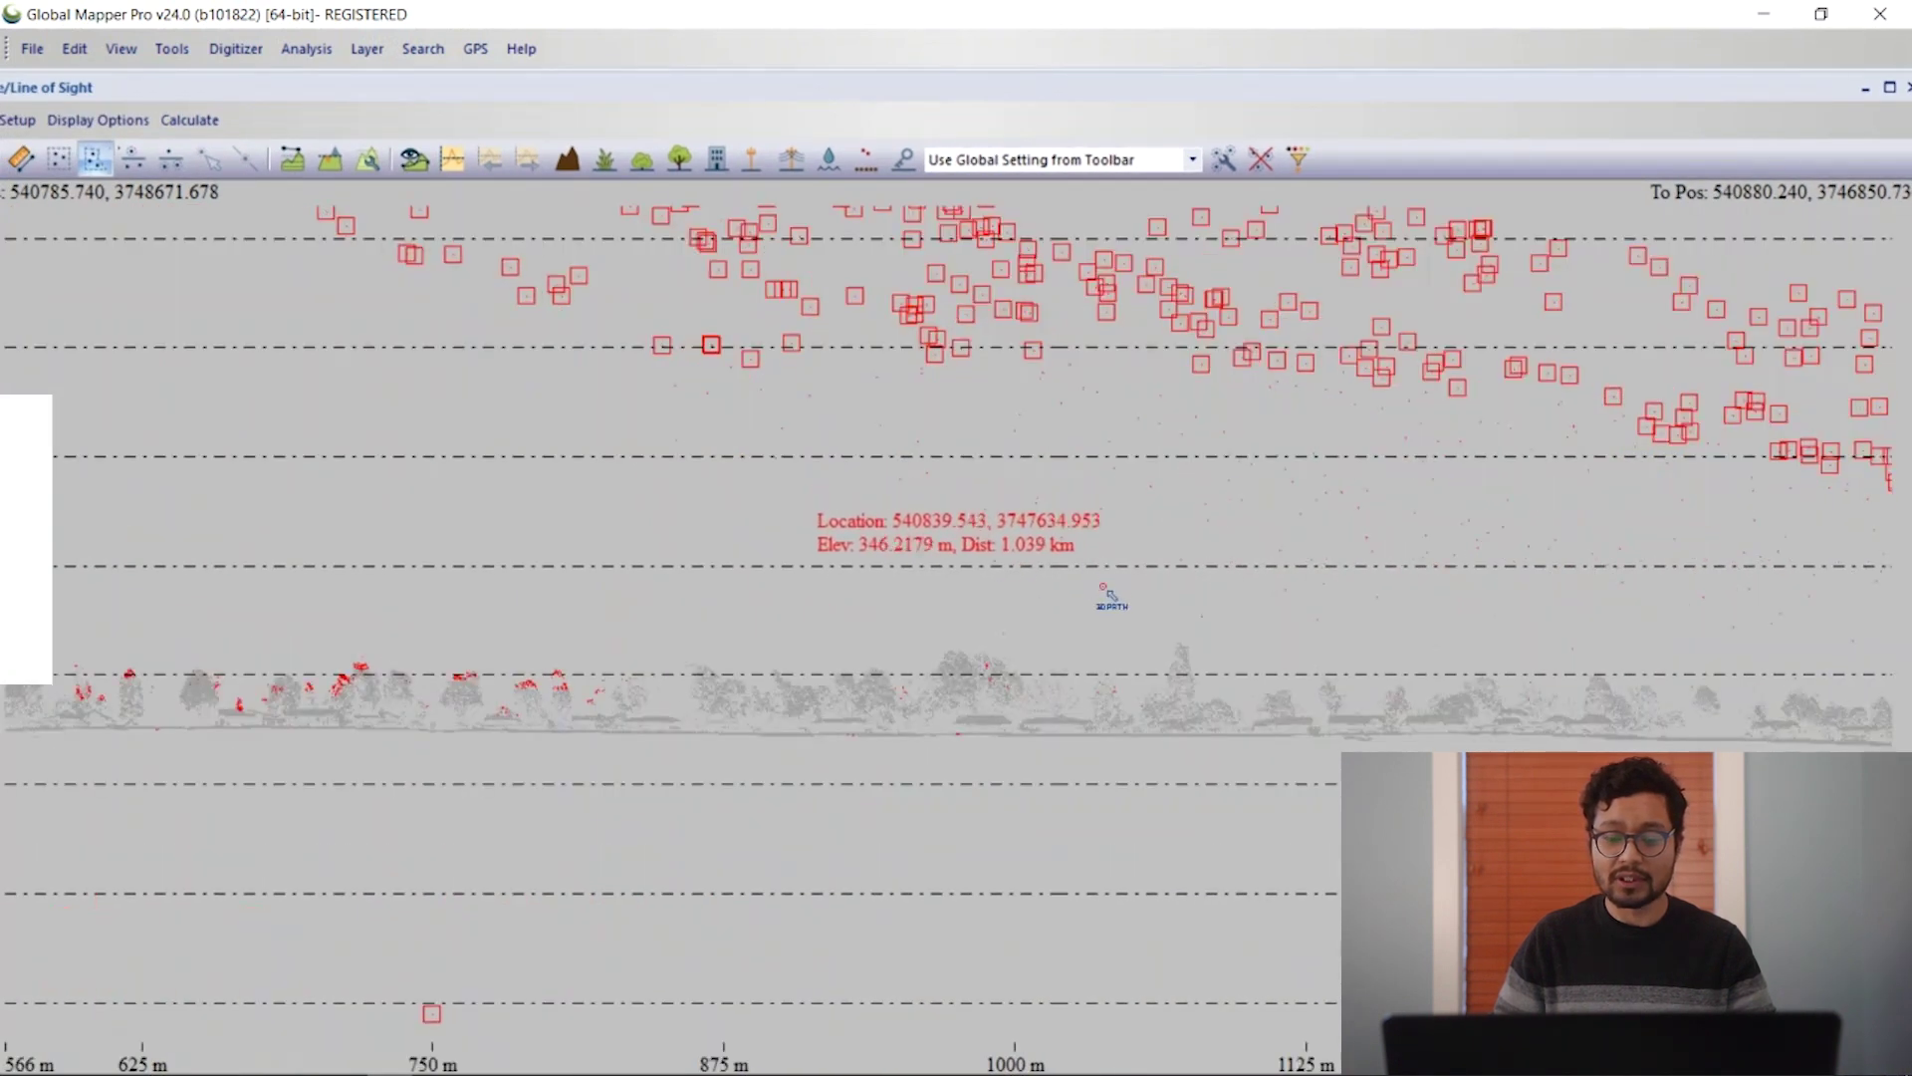
scroll(1108, 597, up, 1)
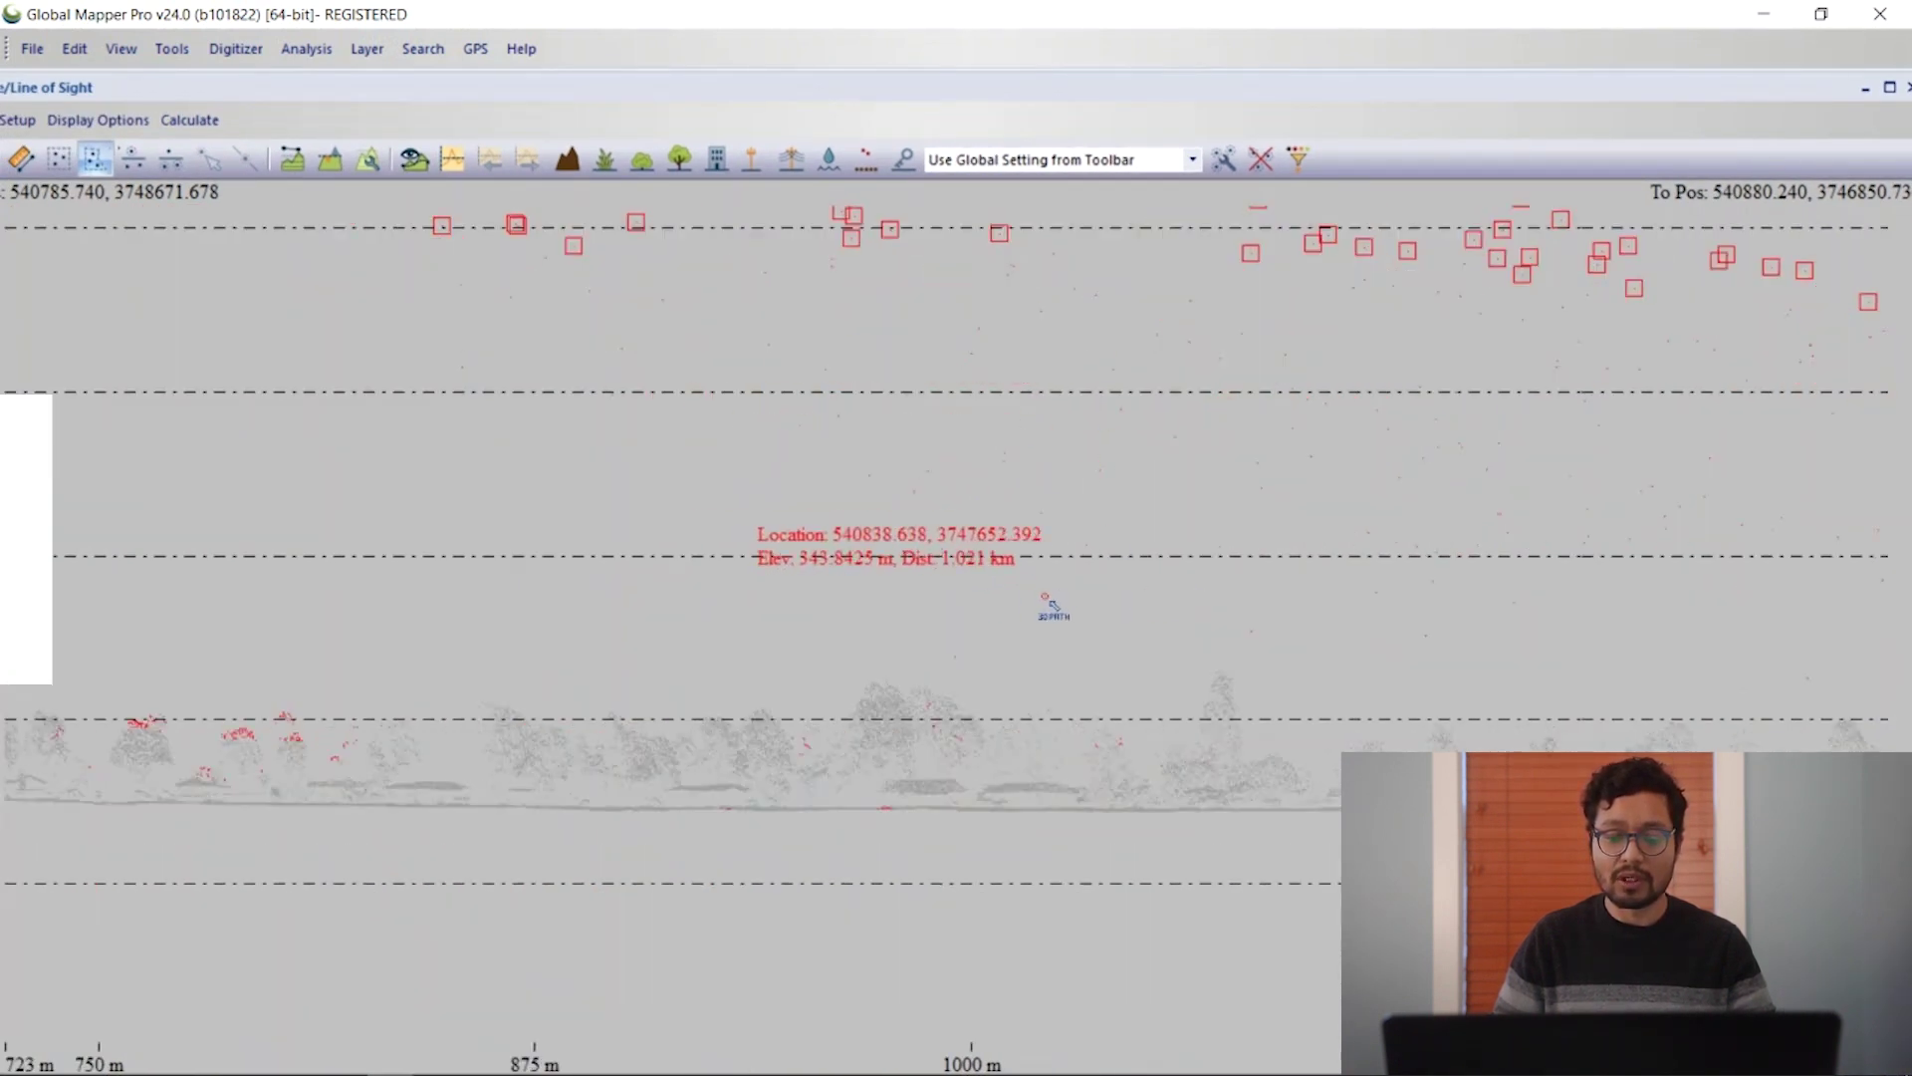
scroll(1052, 608, down, 2)
scroll(1047, 568, up, 1)
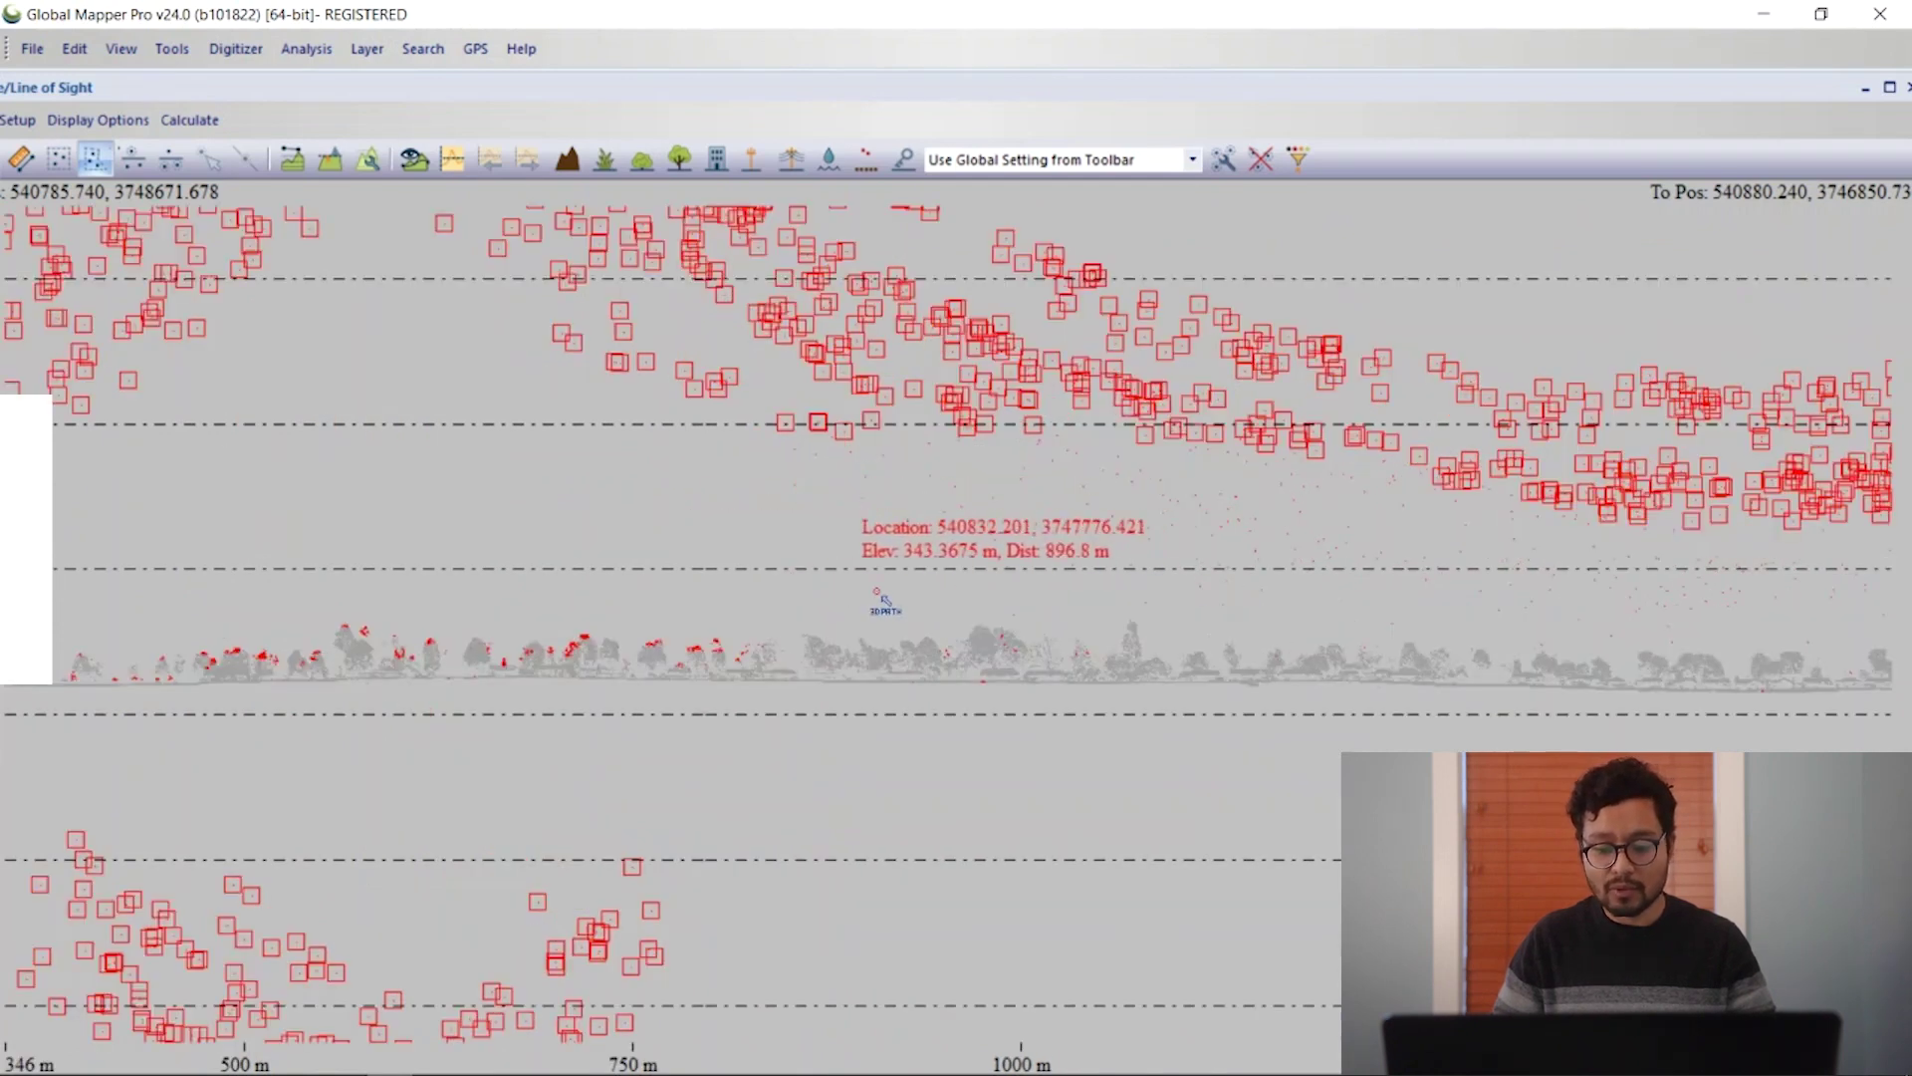
scroll(1120, 591, up, 1)
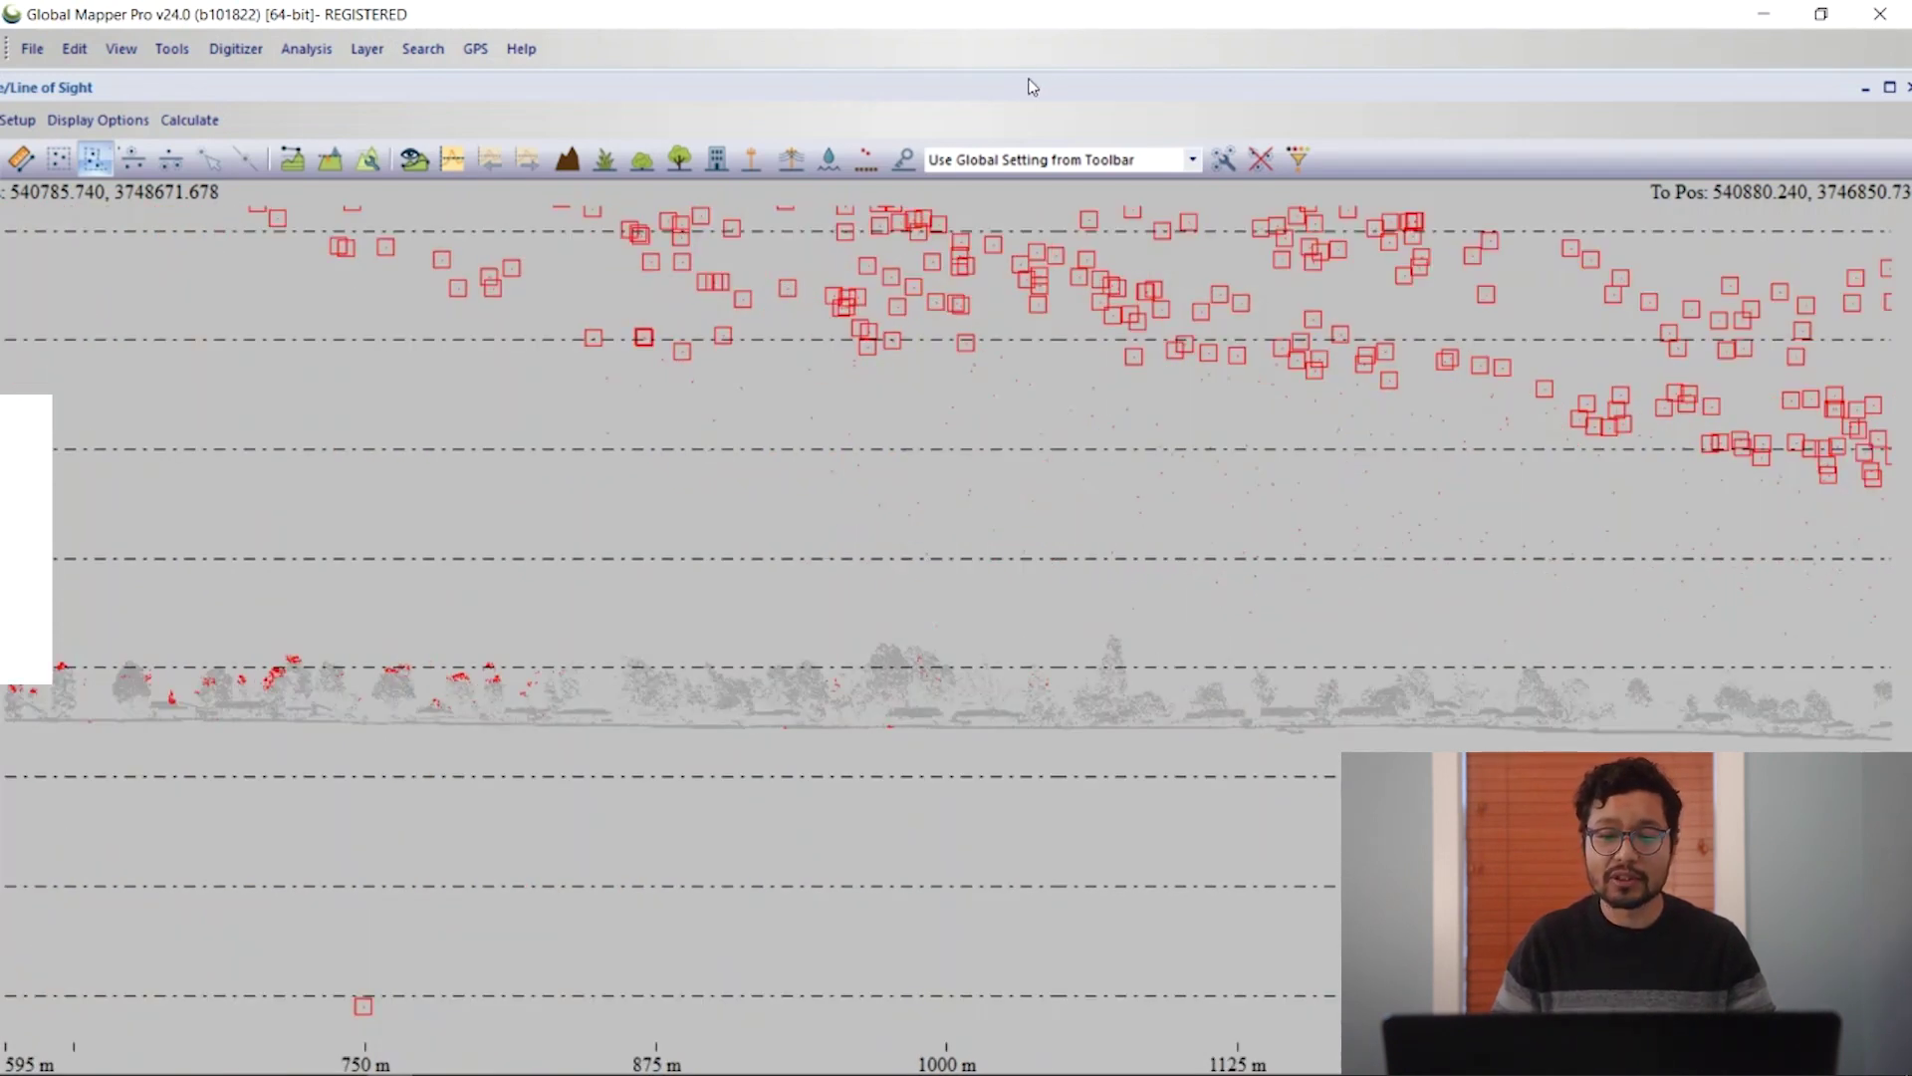
double_click(1073, 95)
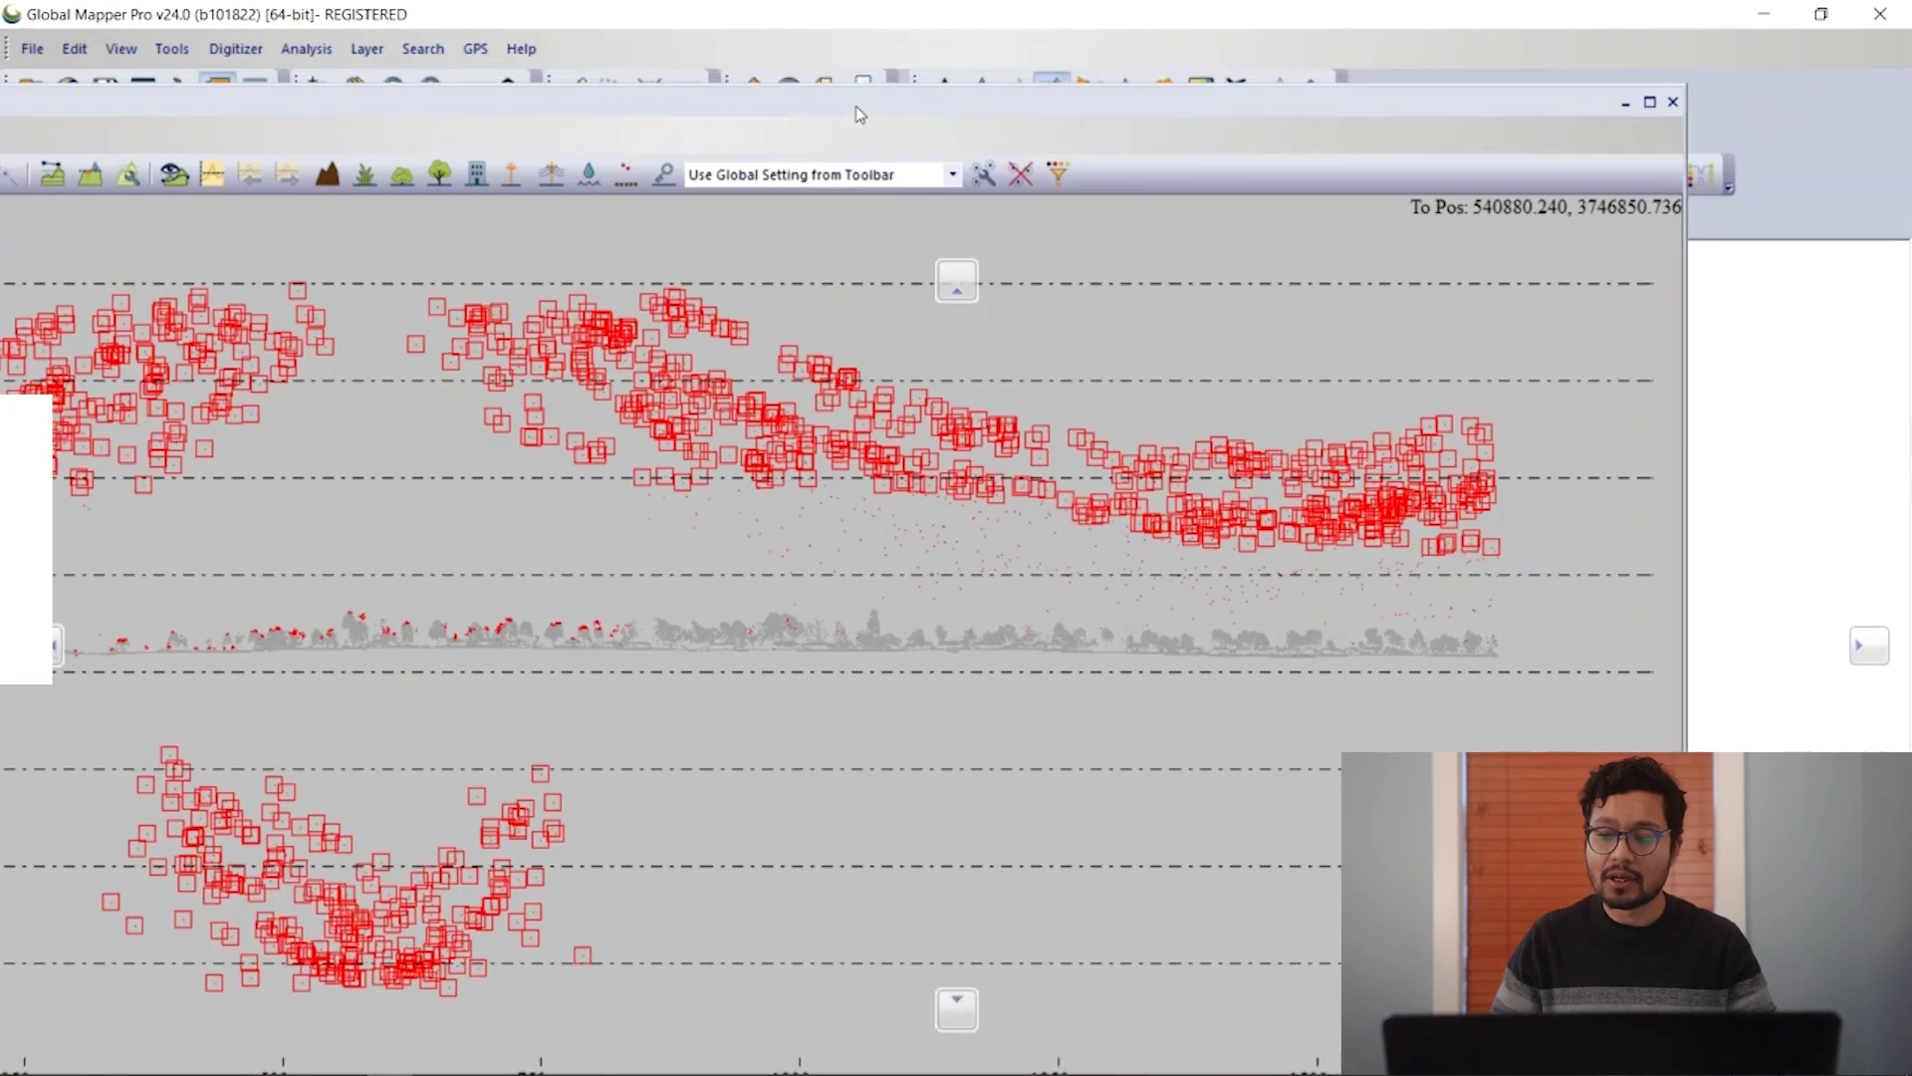
click(1674, 101)
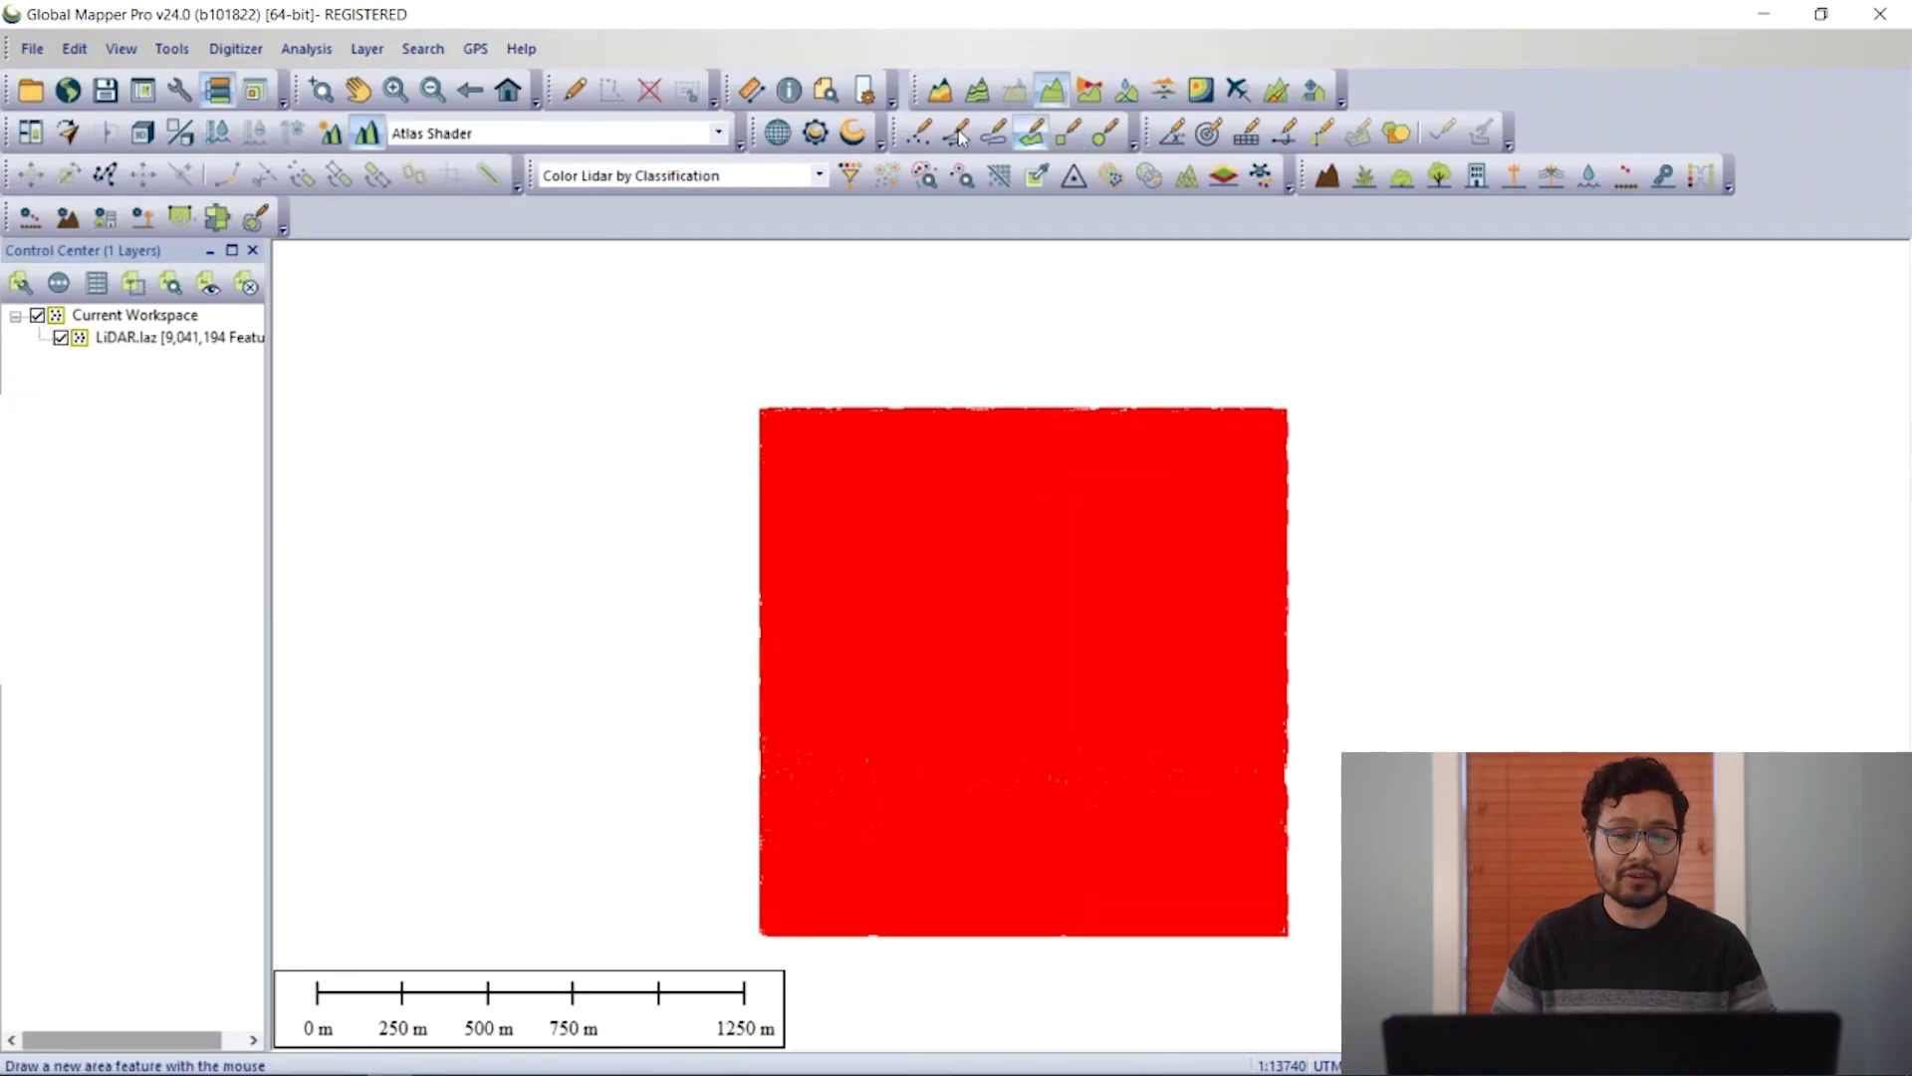
click(142, 133)
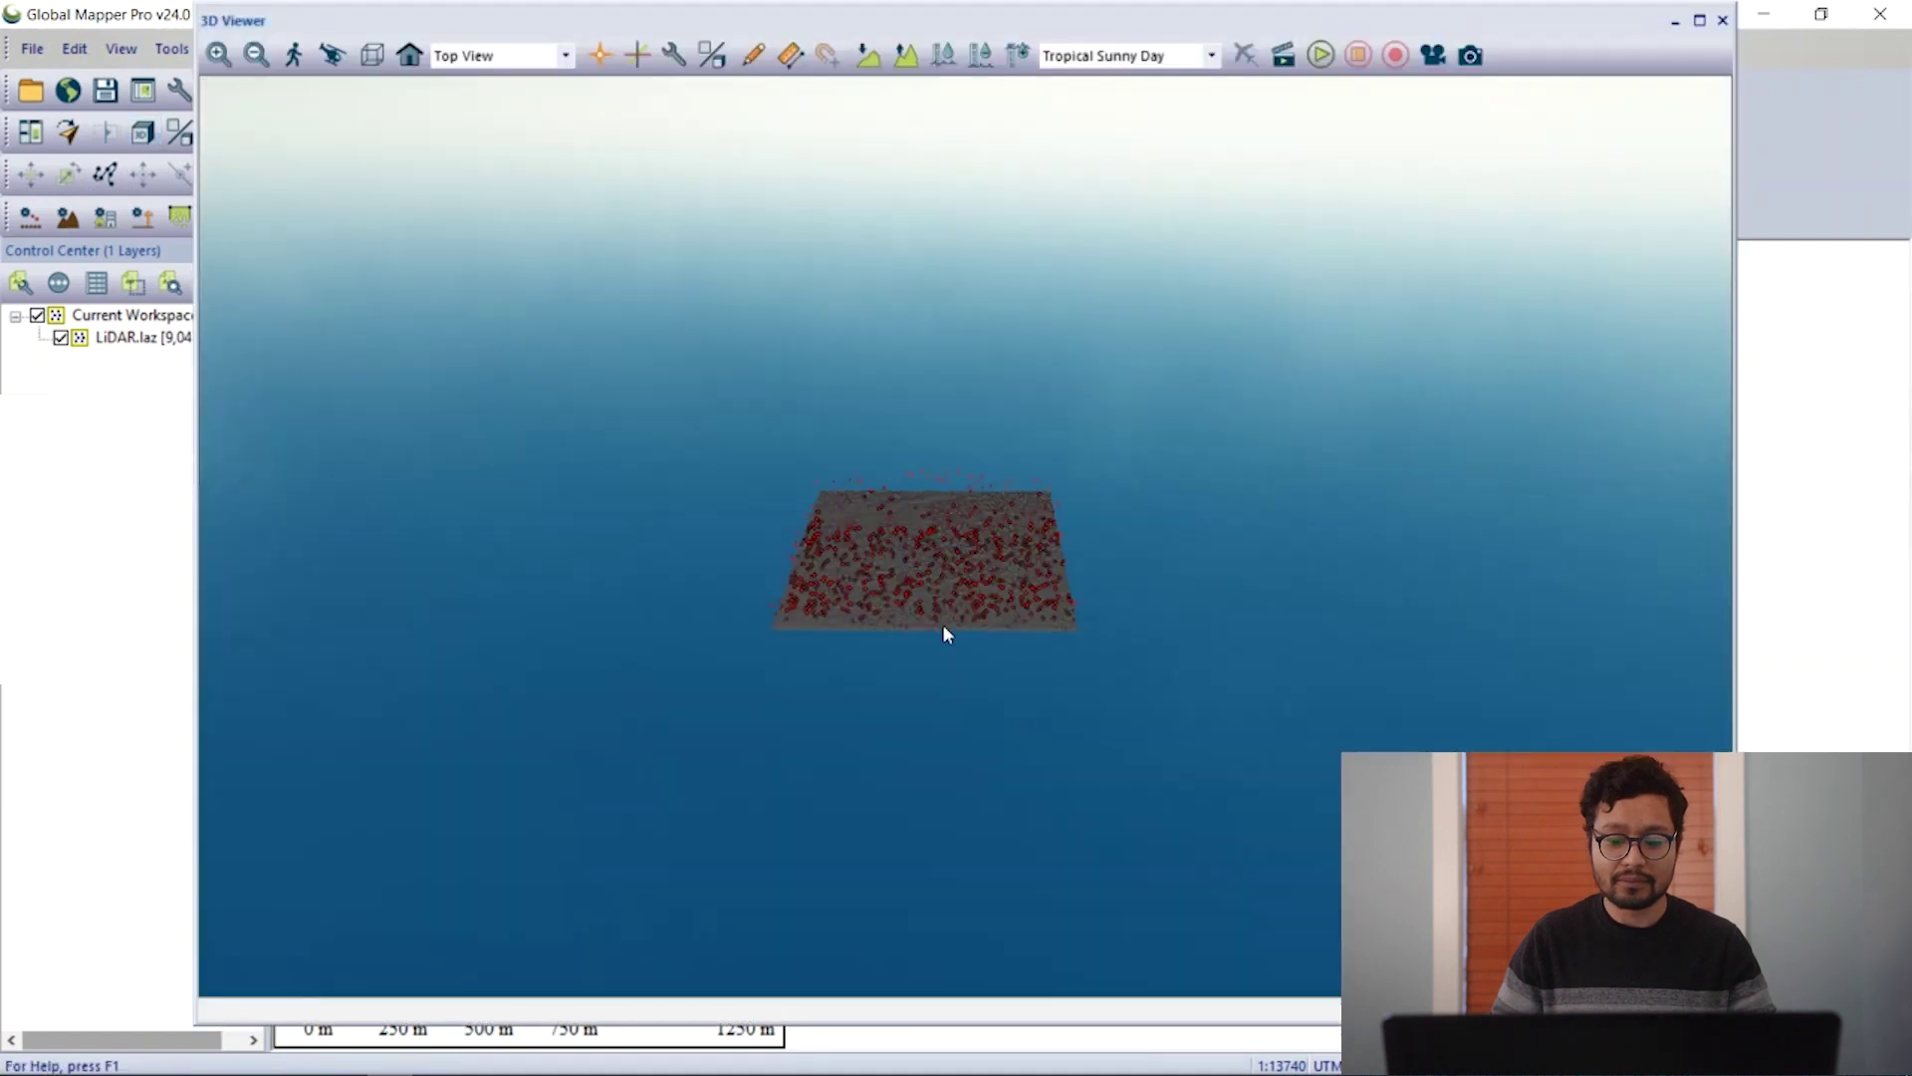
drag(944, 631, 1087, 474)
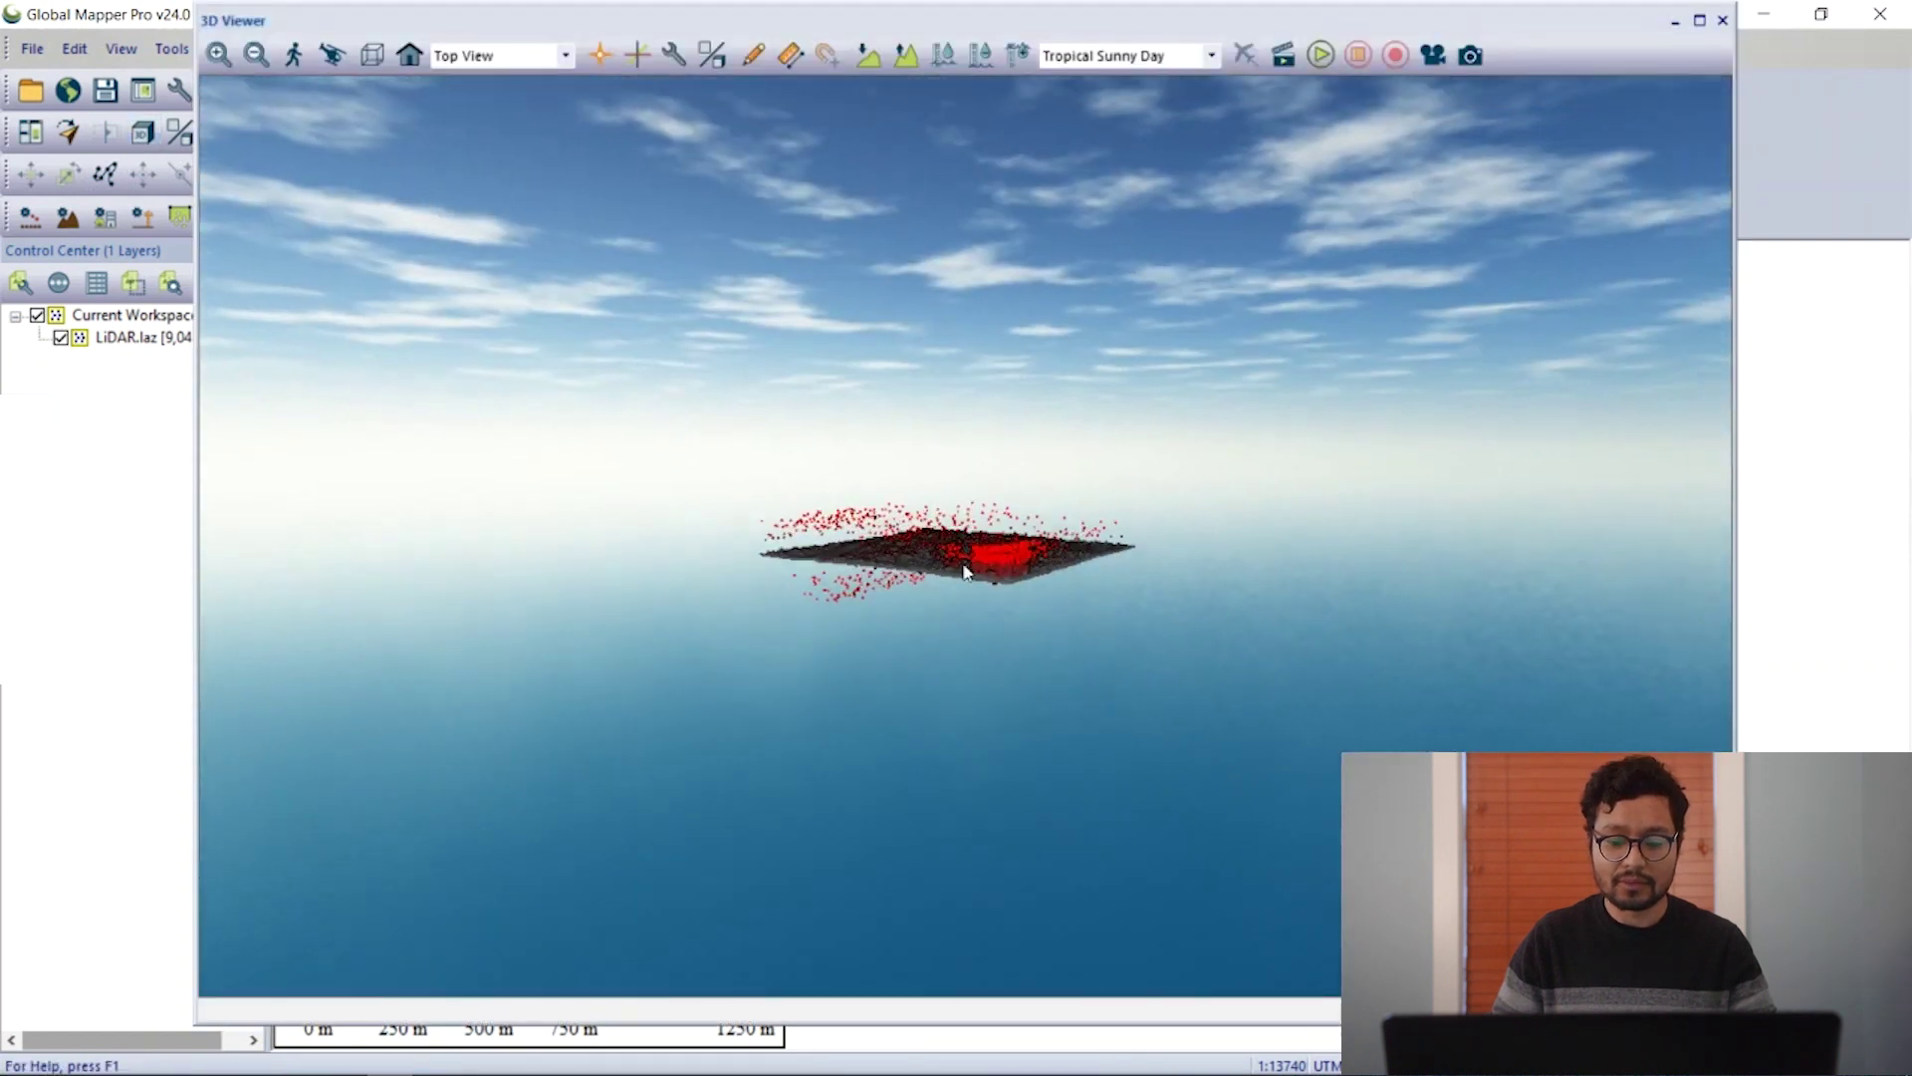
scroll(961, 662, up, 2)
scroll(853, 704, up, 2)
scroll(853, 704, up, 3)
mouse_move(1099, 625)
mouse_down()
mouse_move(930, 738)
mouse_move(1404, 248)
mouse_up()
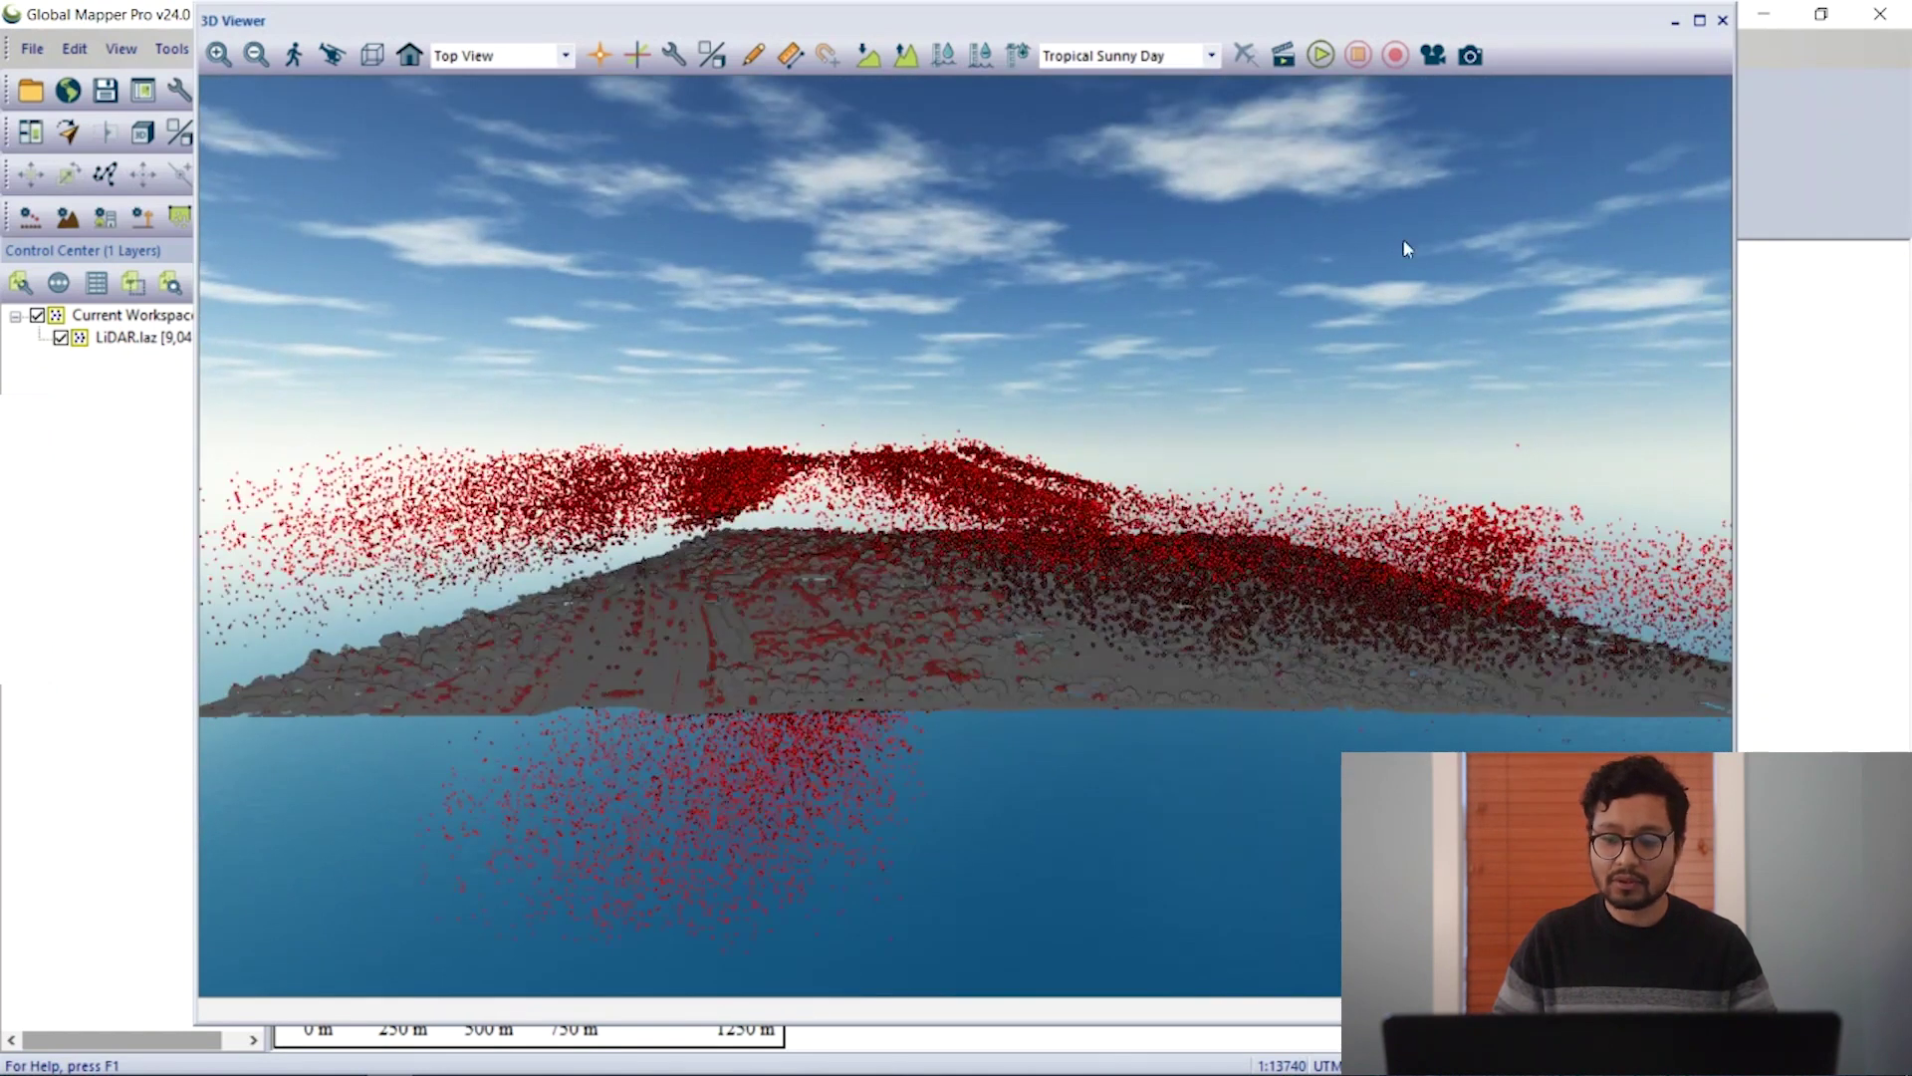
click(1724, 22)
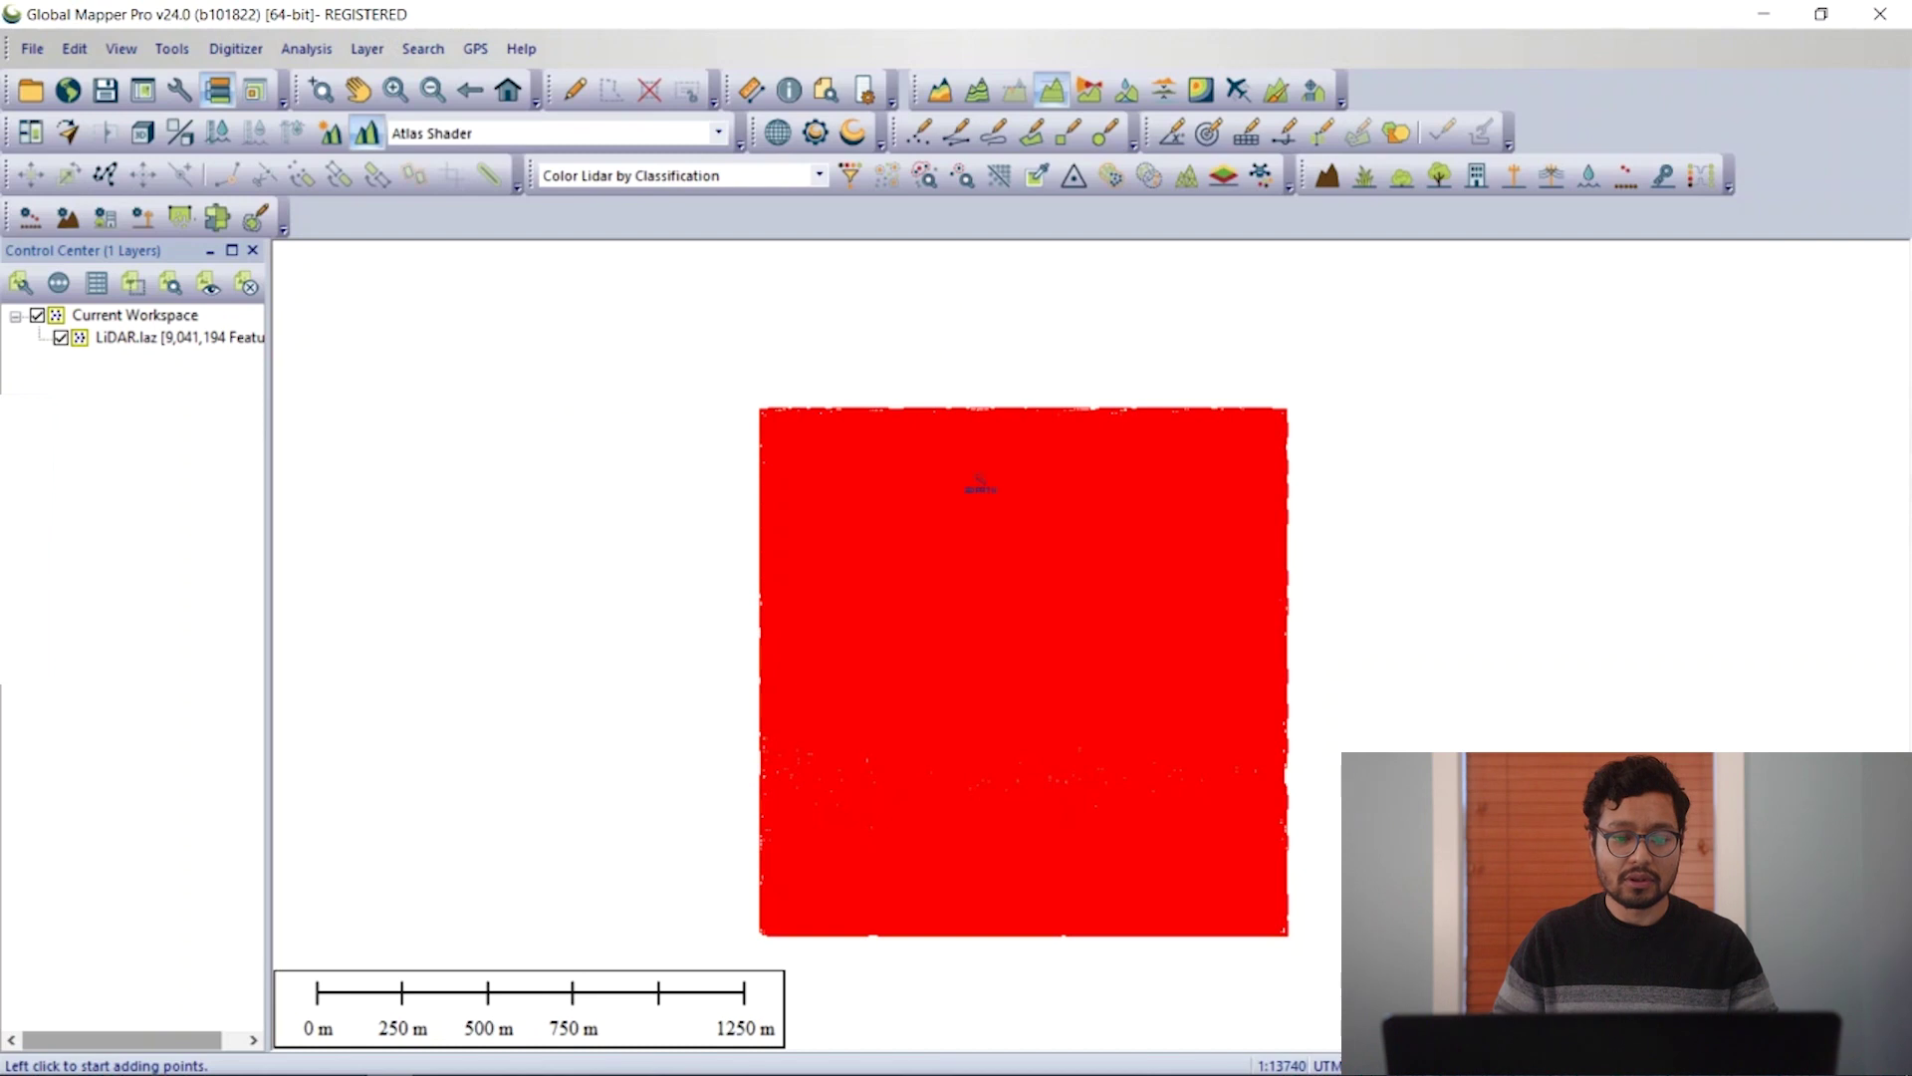
scroll(989, 508, down, 2)
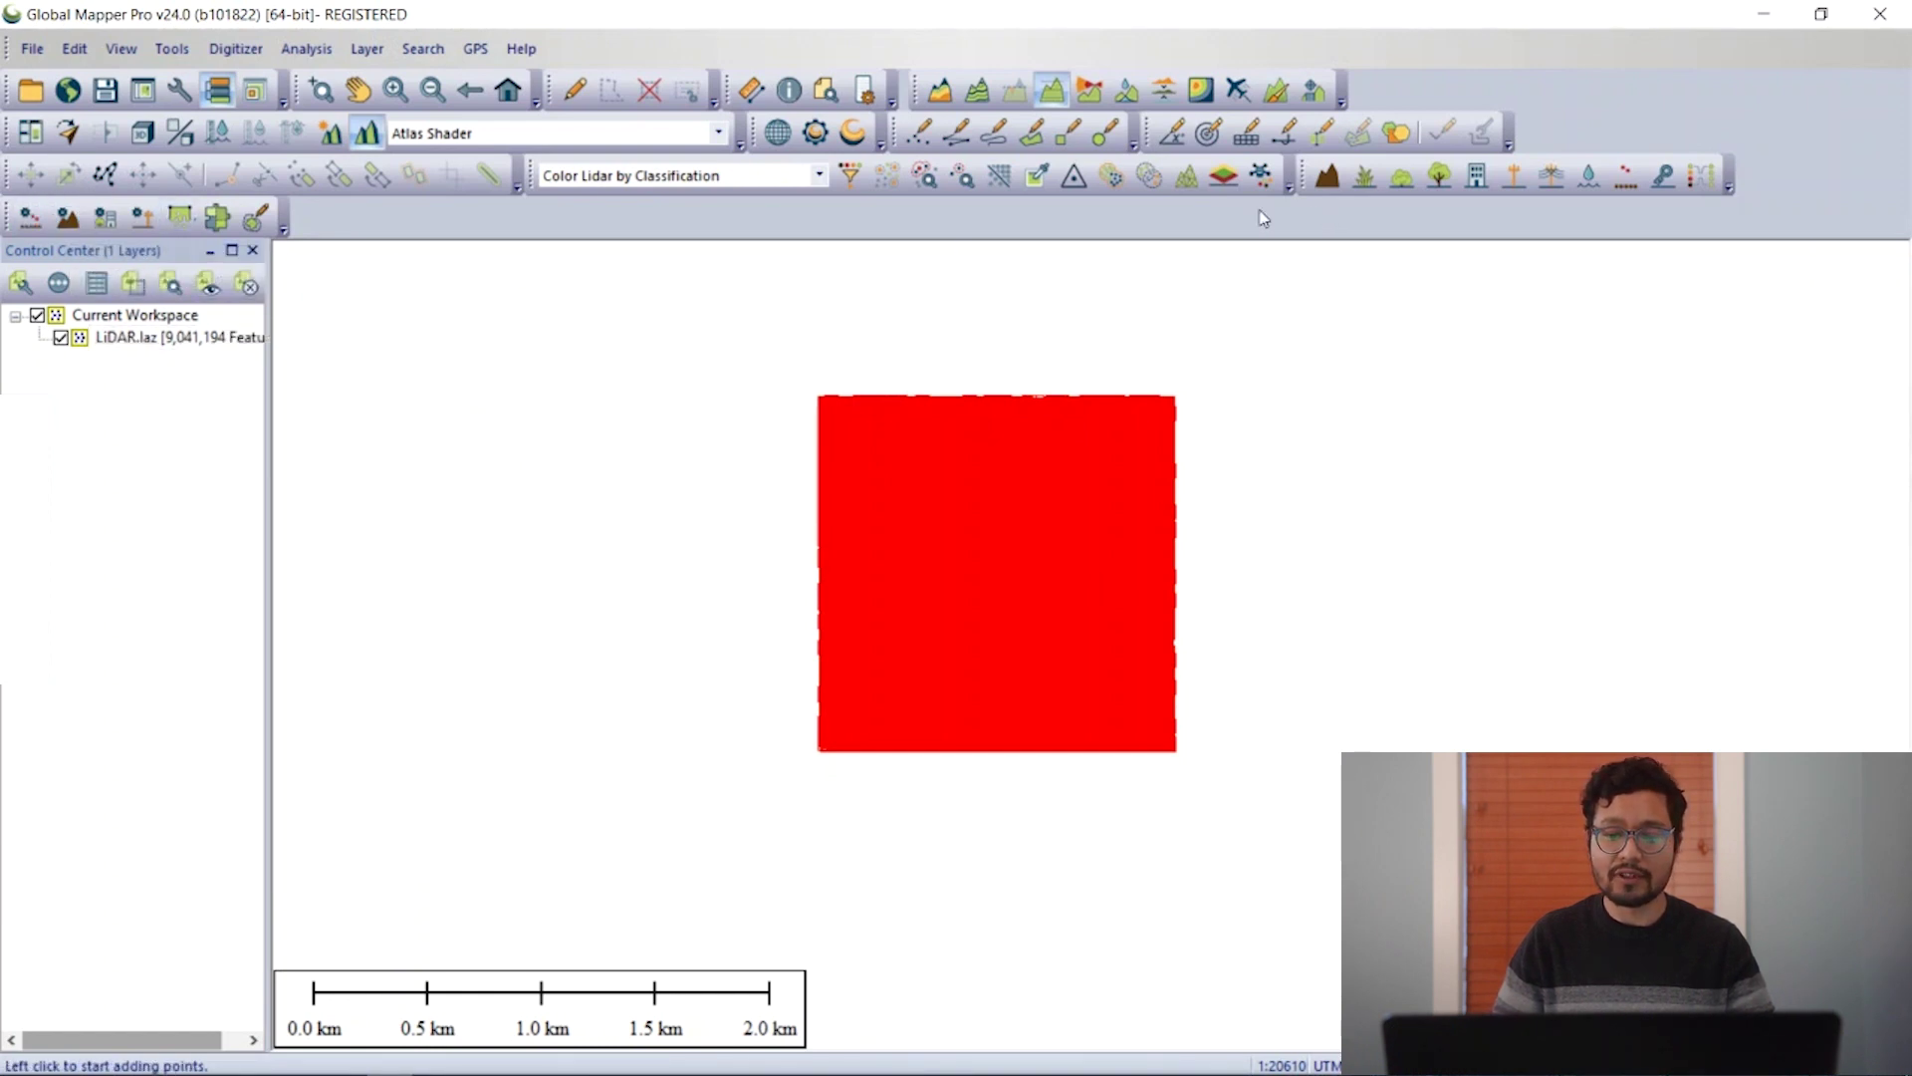
Step: Hide the Low Point (Noise) and High Point (Noise) classes in the Lidar display filter and apply it
click(918, 181)
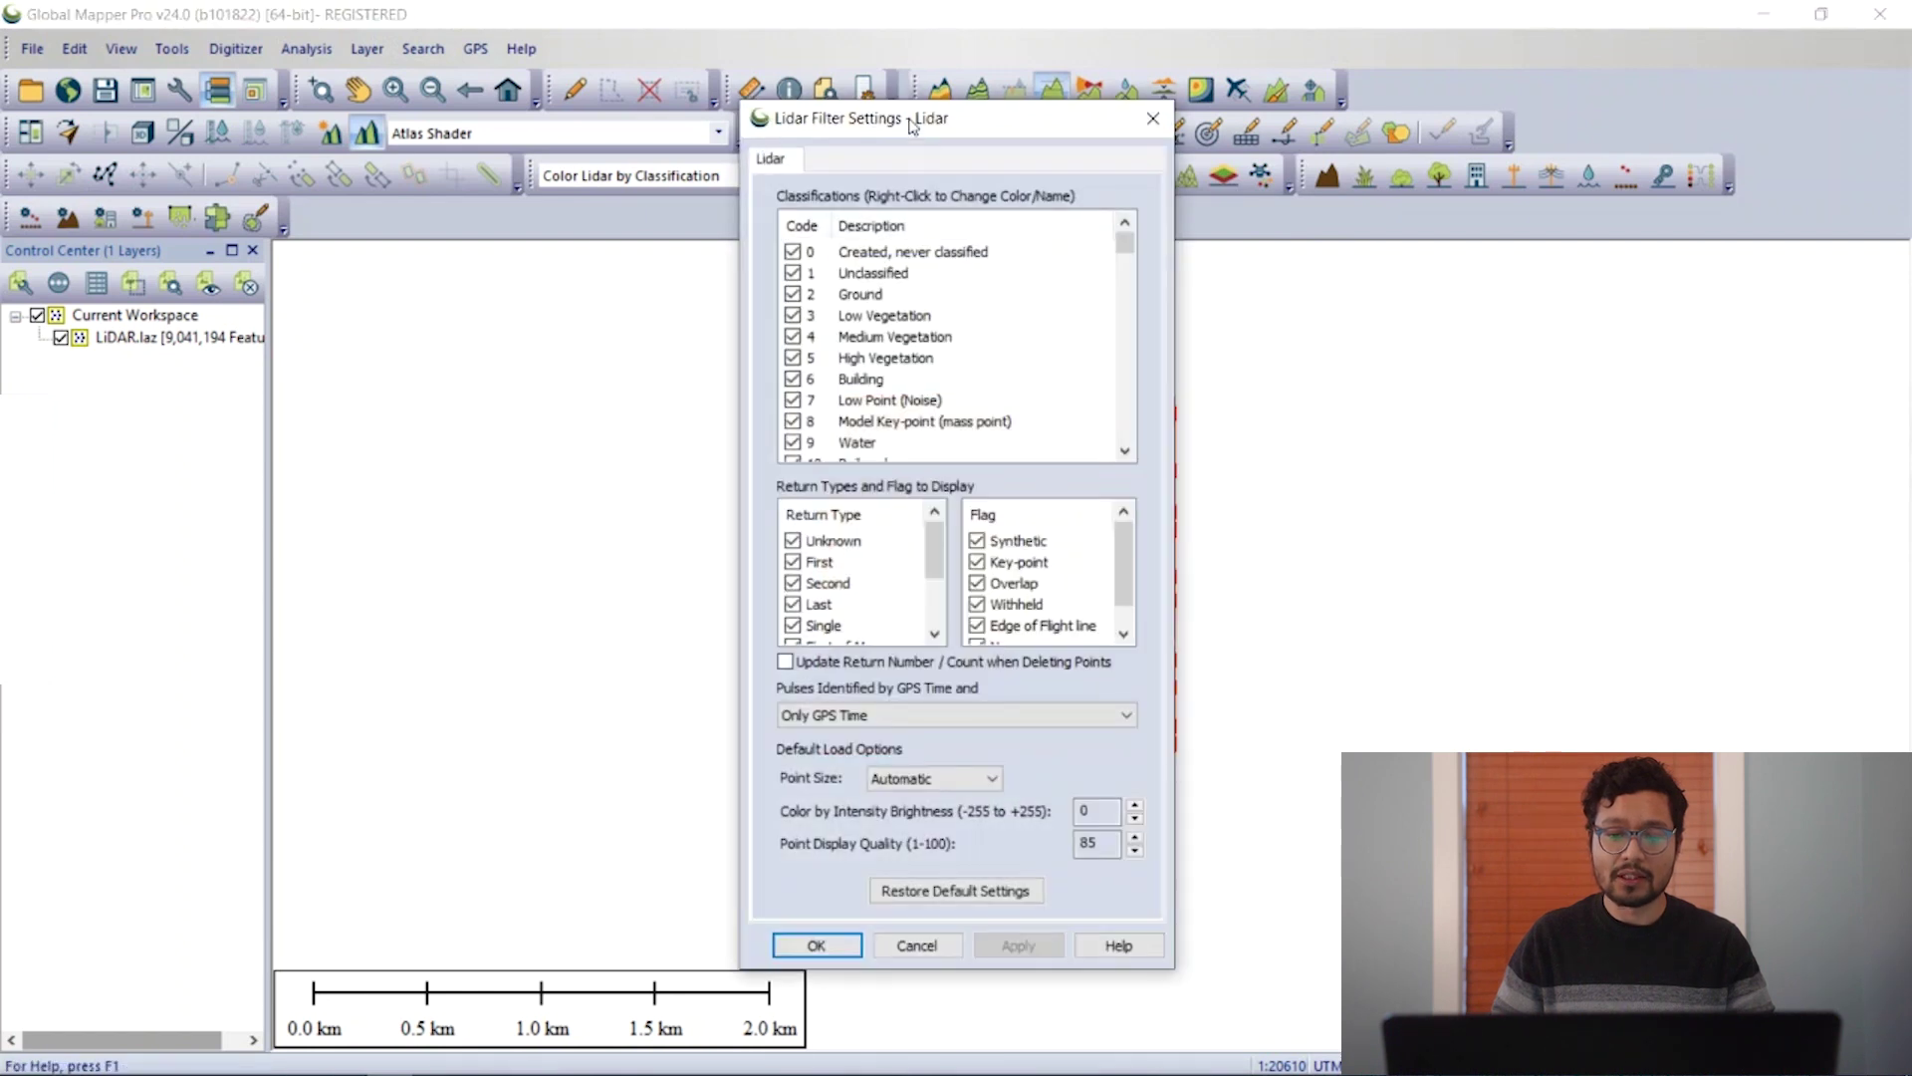
drag(905, 118, 1042, 118)
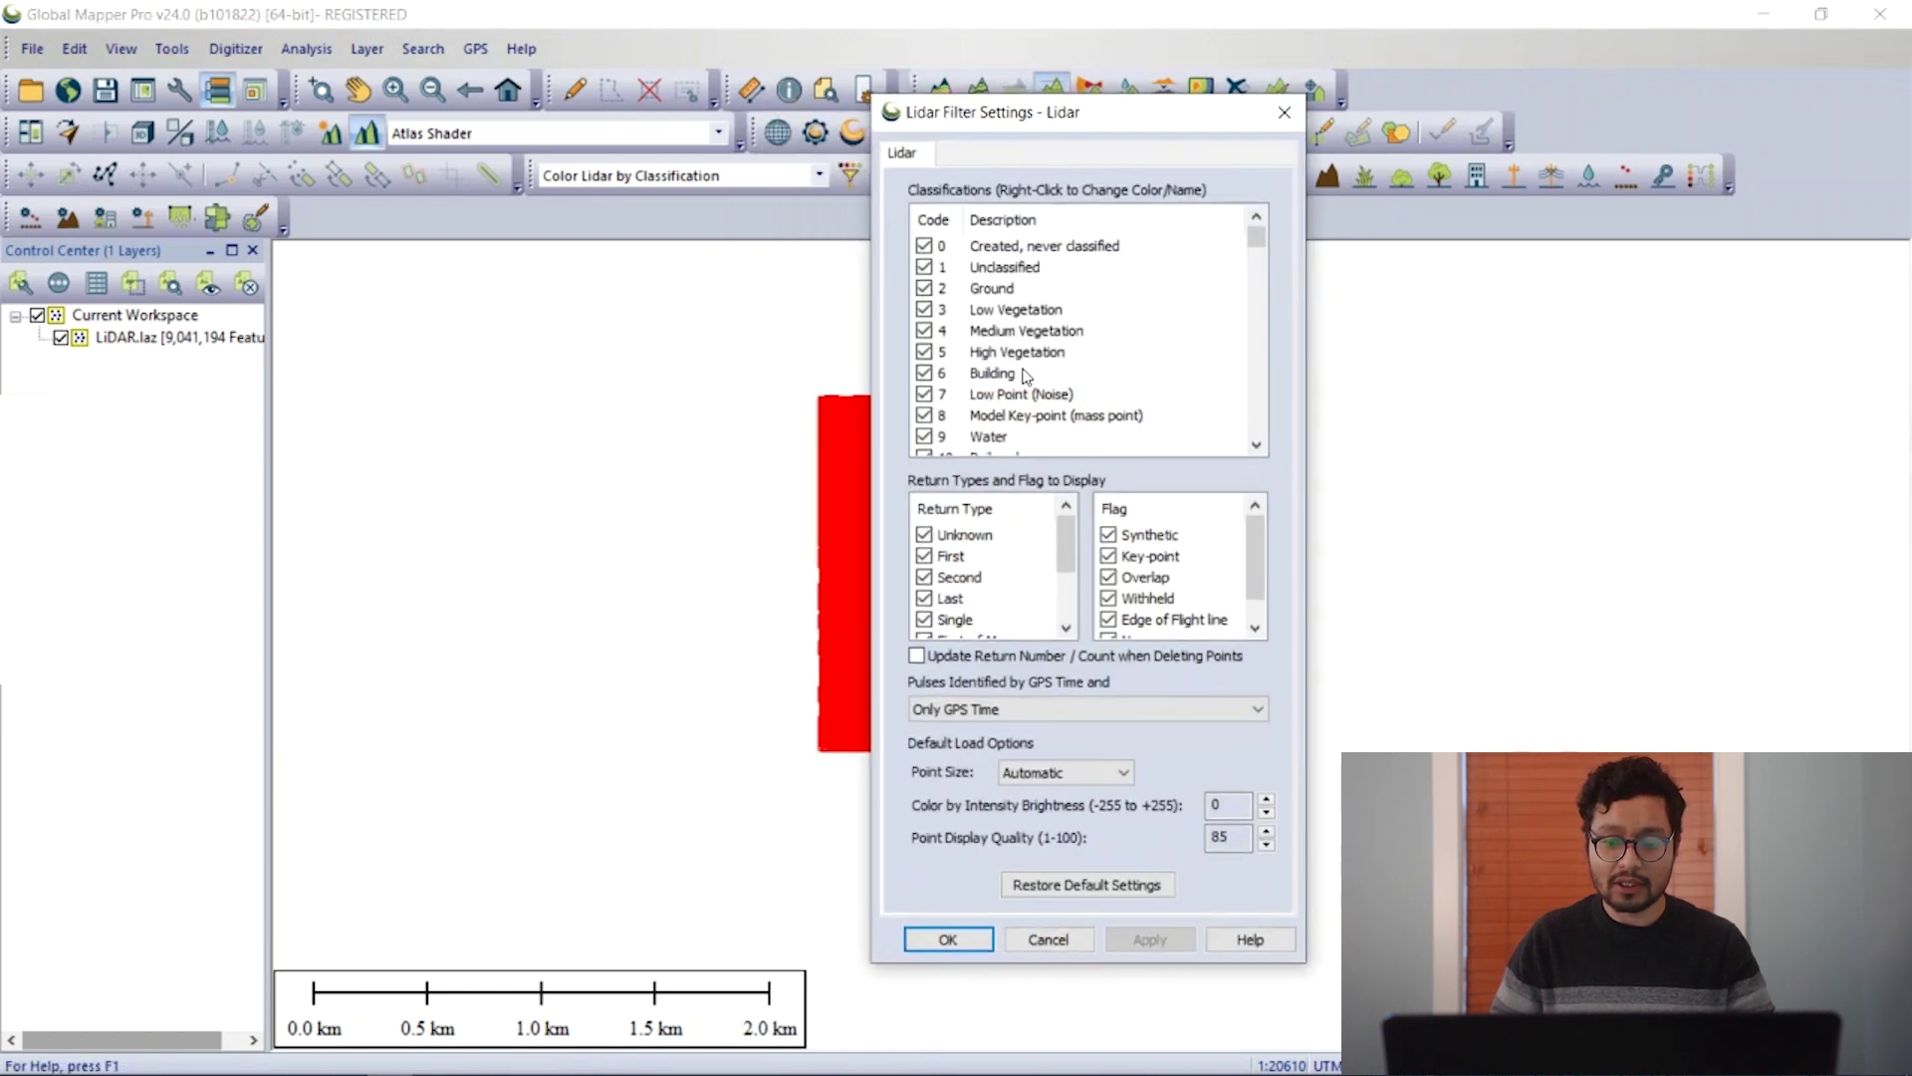
scroll(1024, 377, down, 1)
click(923, 329)
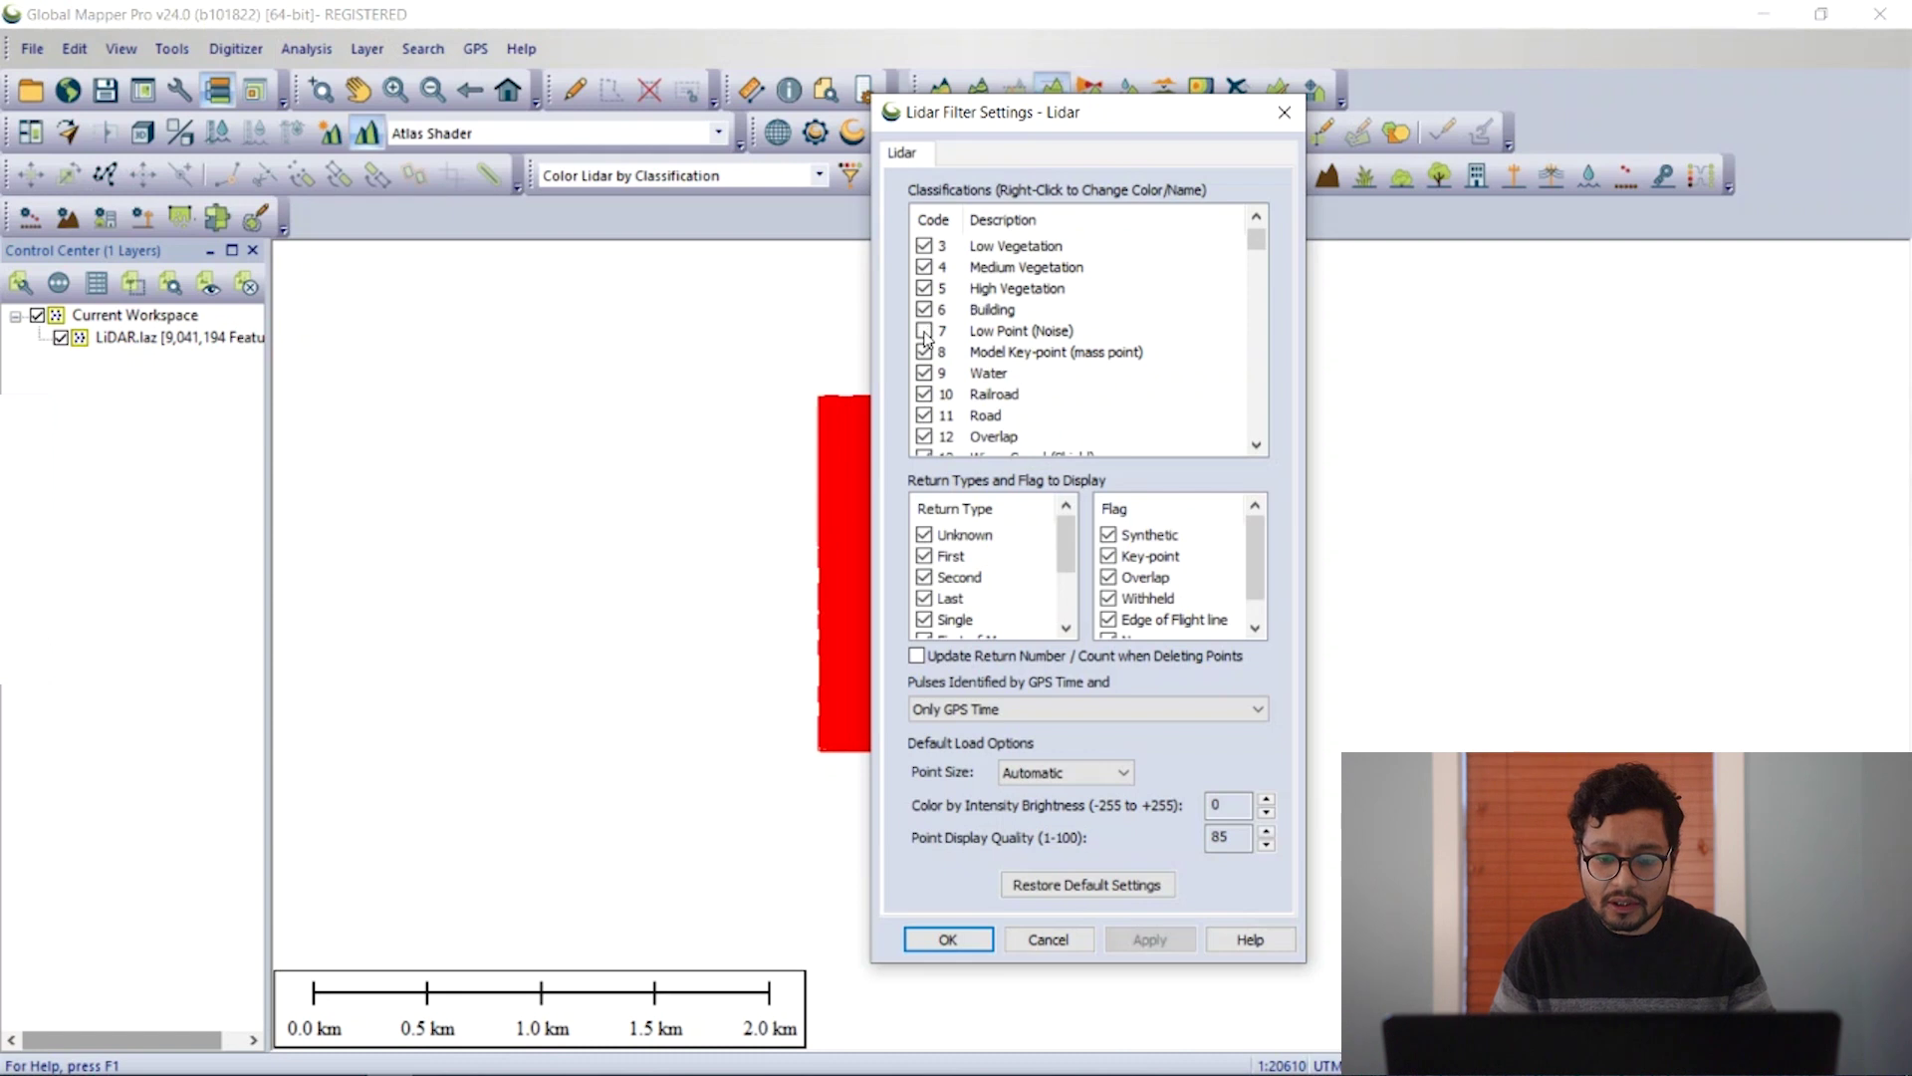
scroll(927, 352, down, 1)
scroll(975, 366, down, 1)
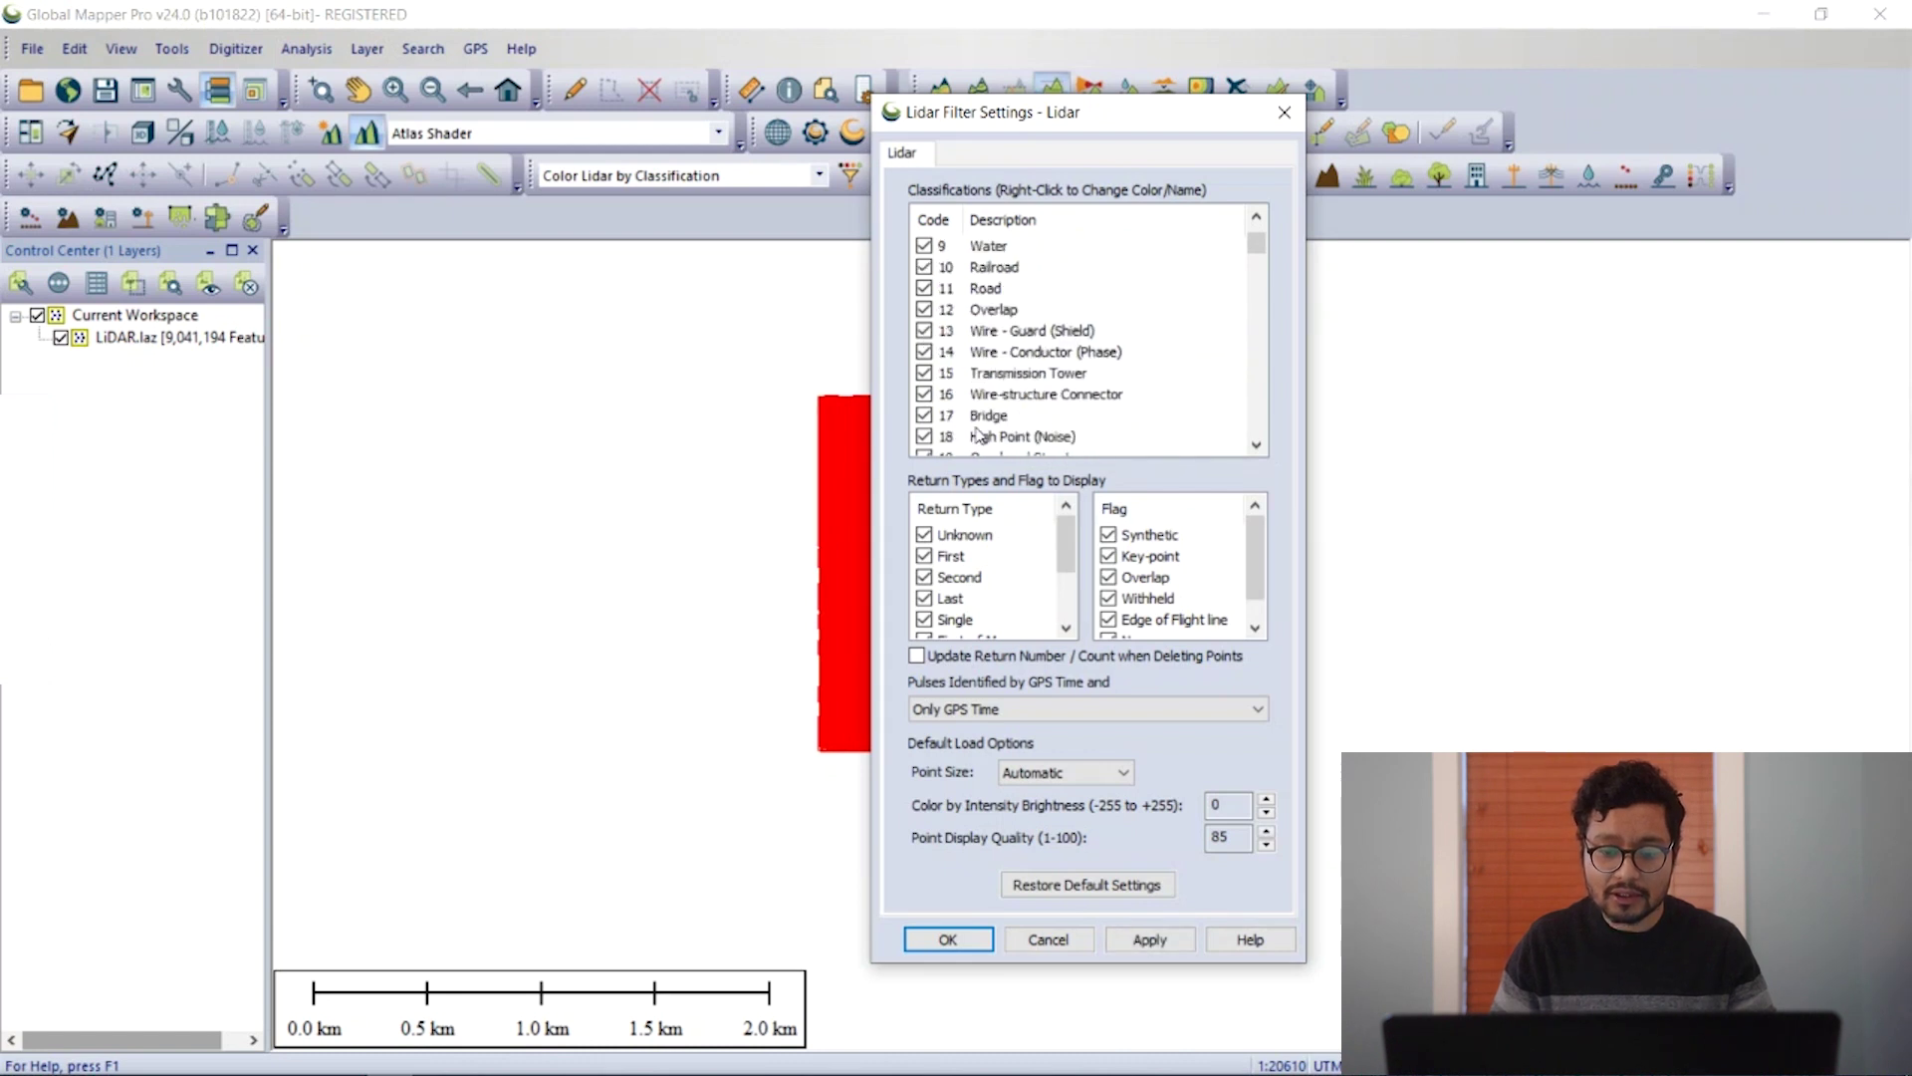
scroll(1008, 425, down, 1)
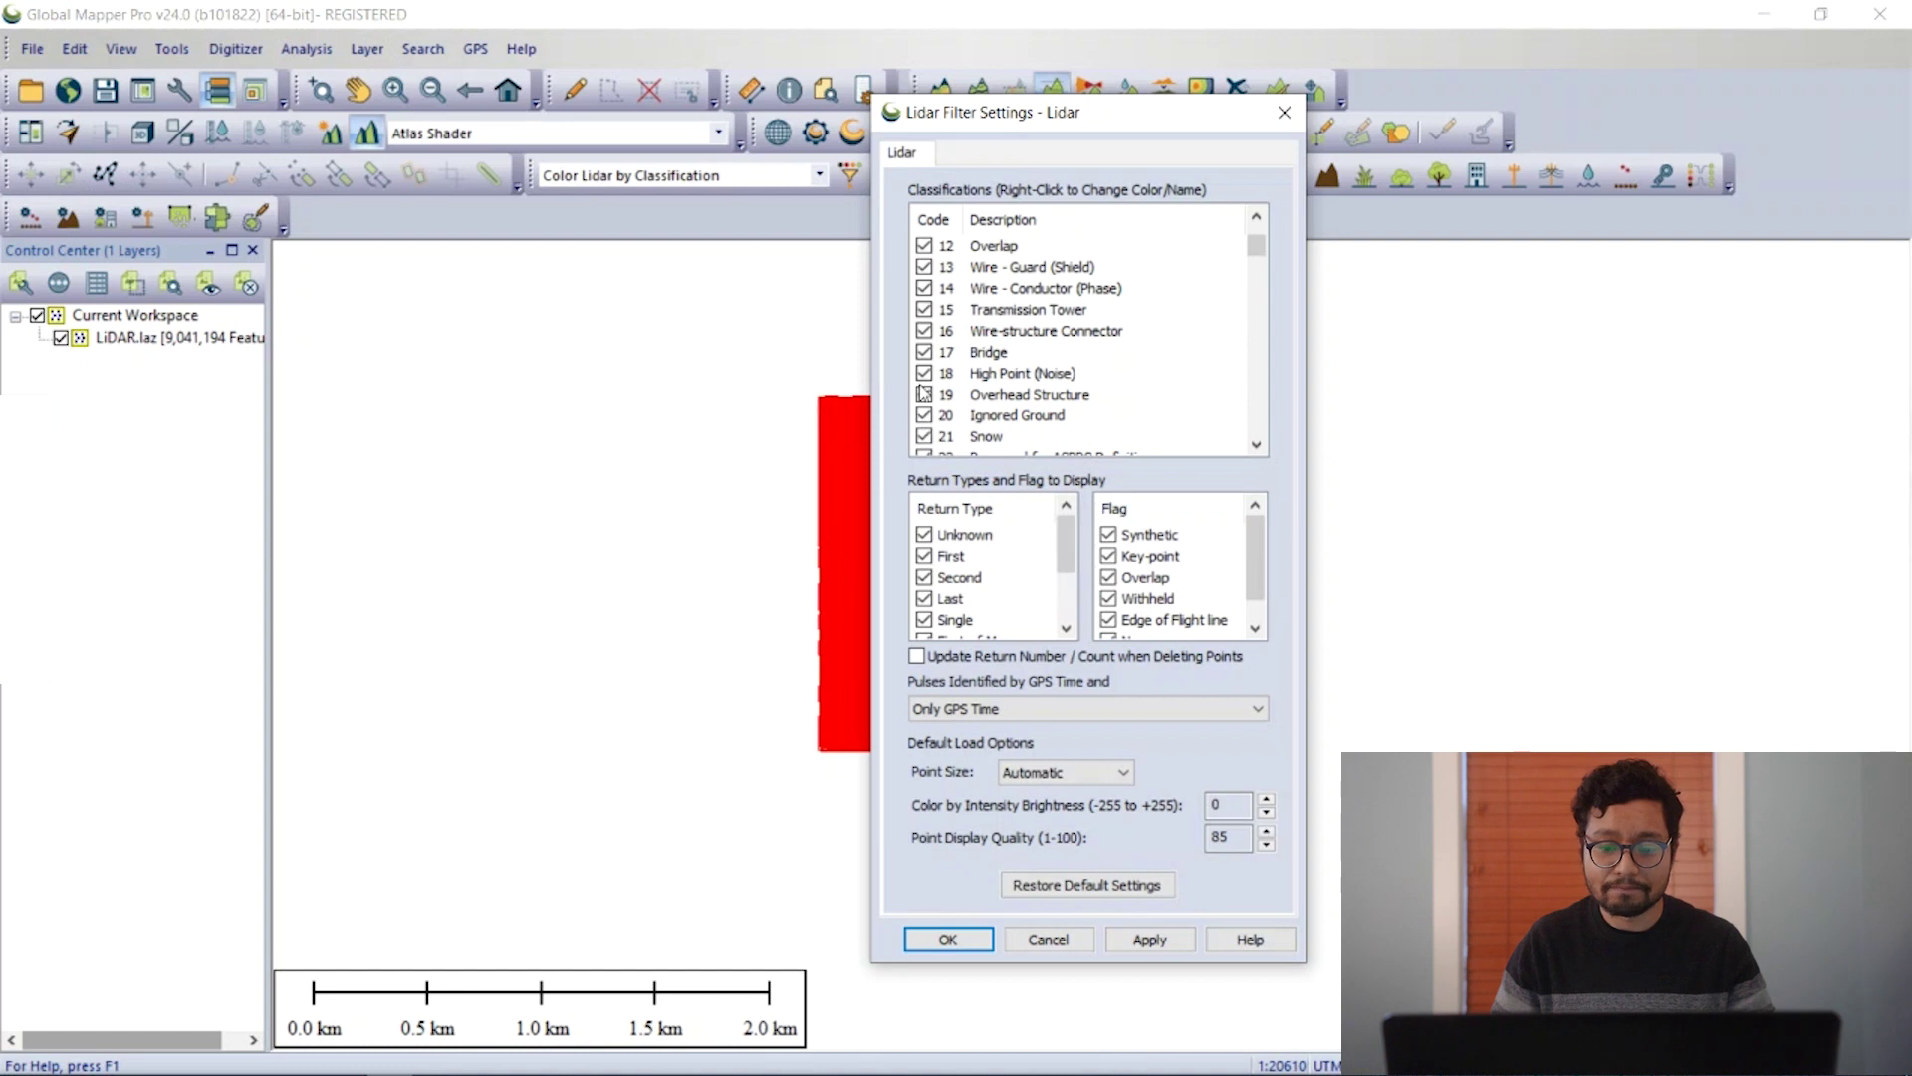
click(1148, 940)
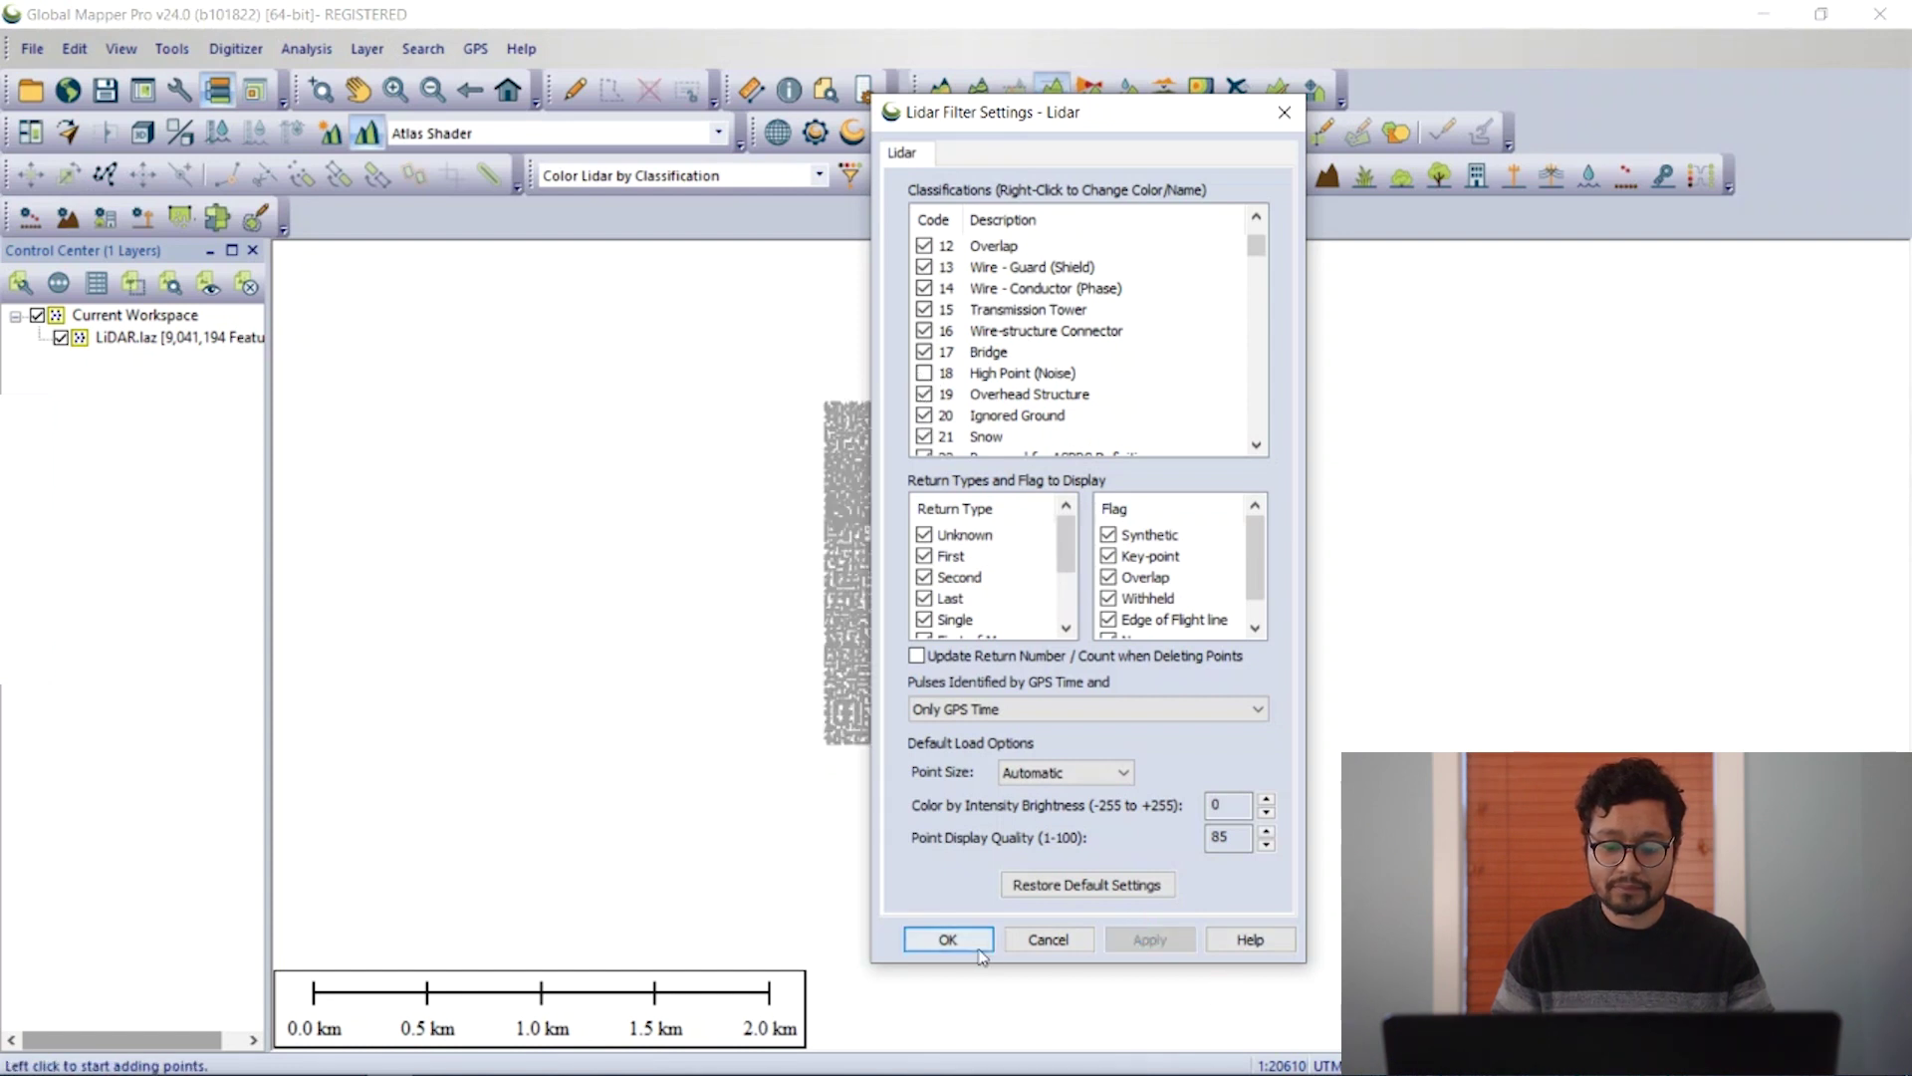
click(948, 941)
scroll(927, 560, up, 1)
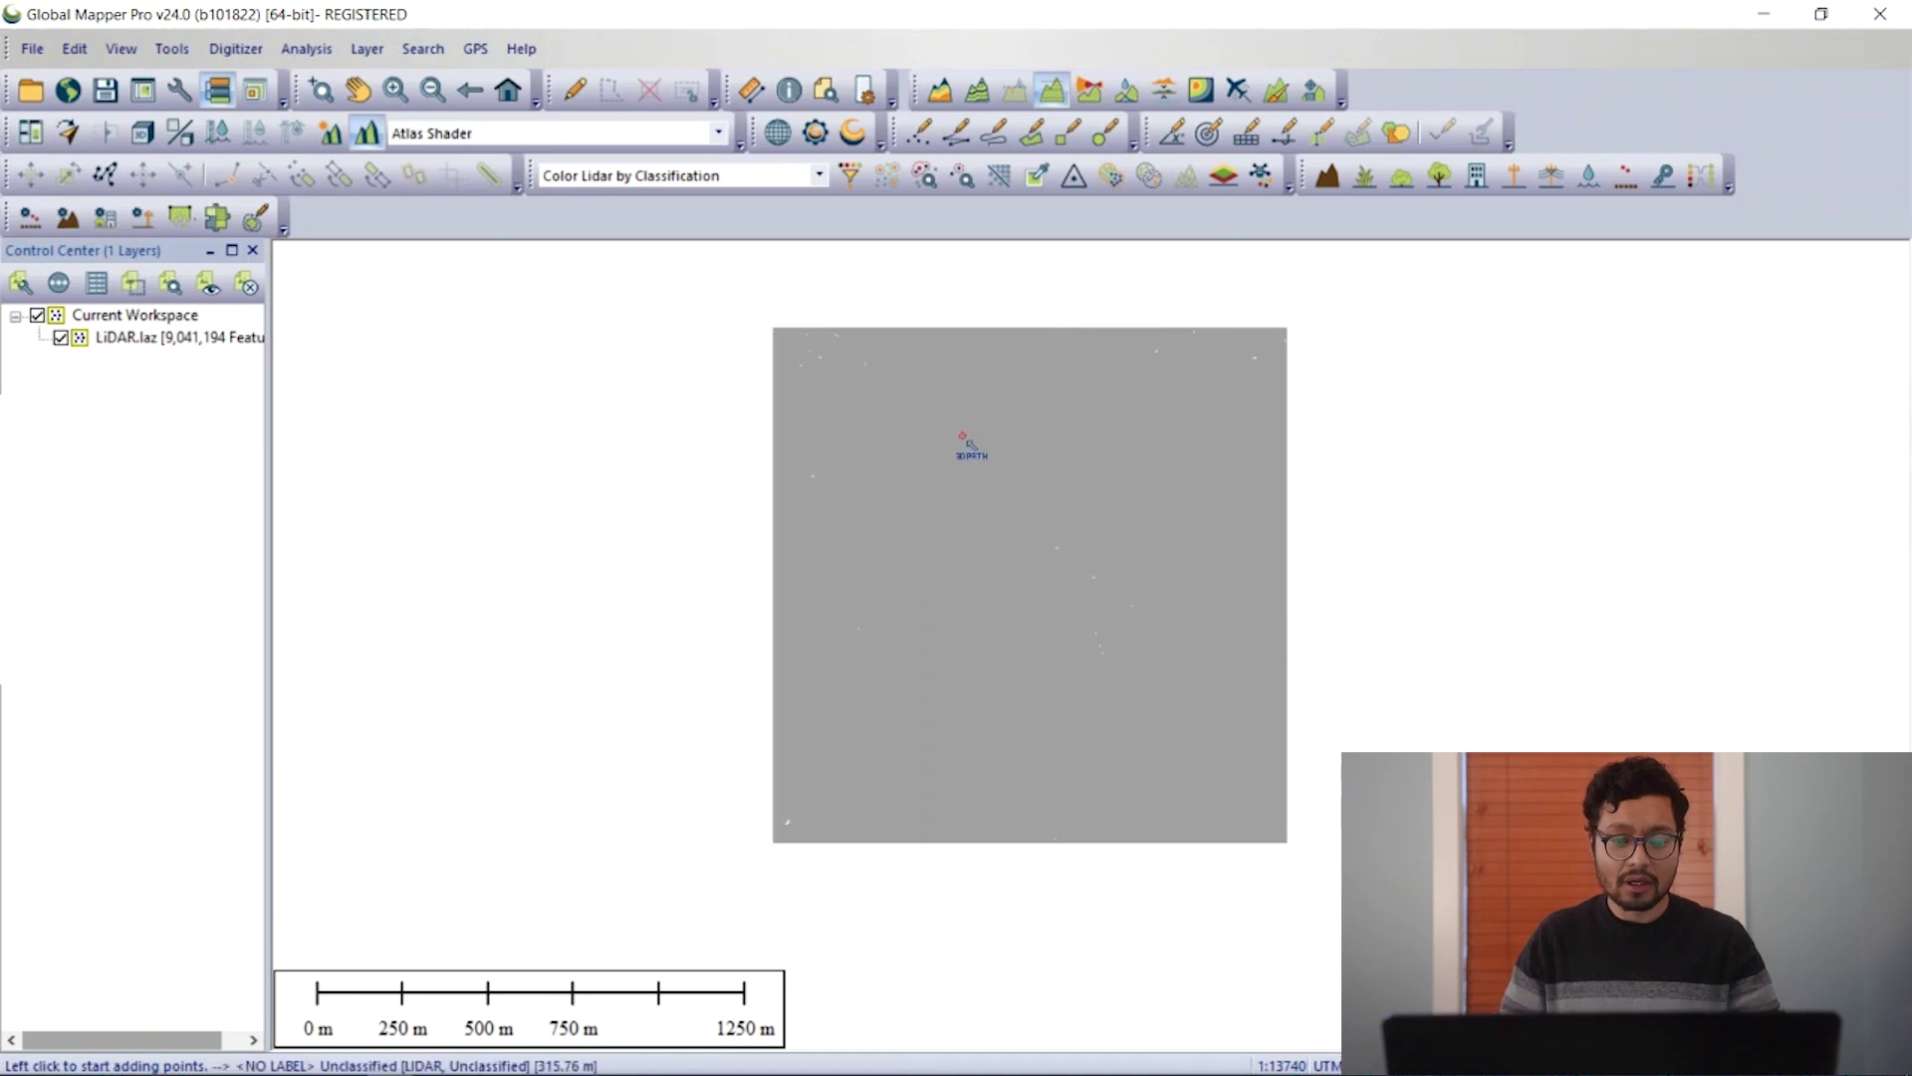
Step: Bring up Automatic Classification of Ground Points for LiDAR.laz
click(68, 219)
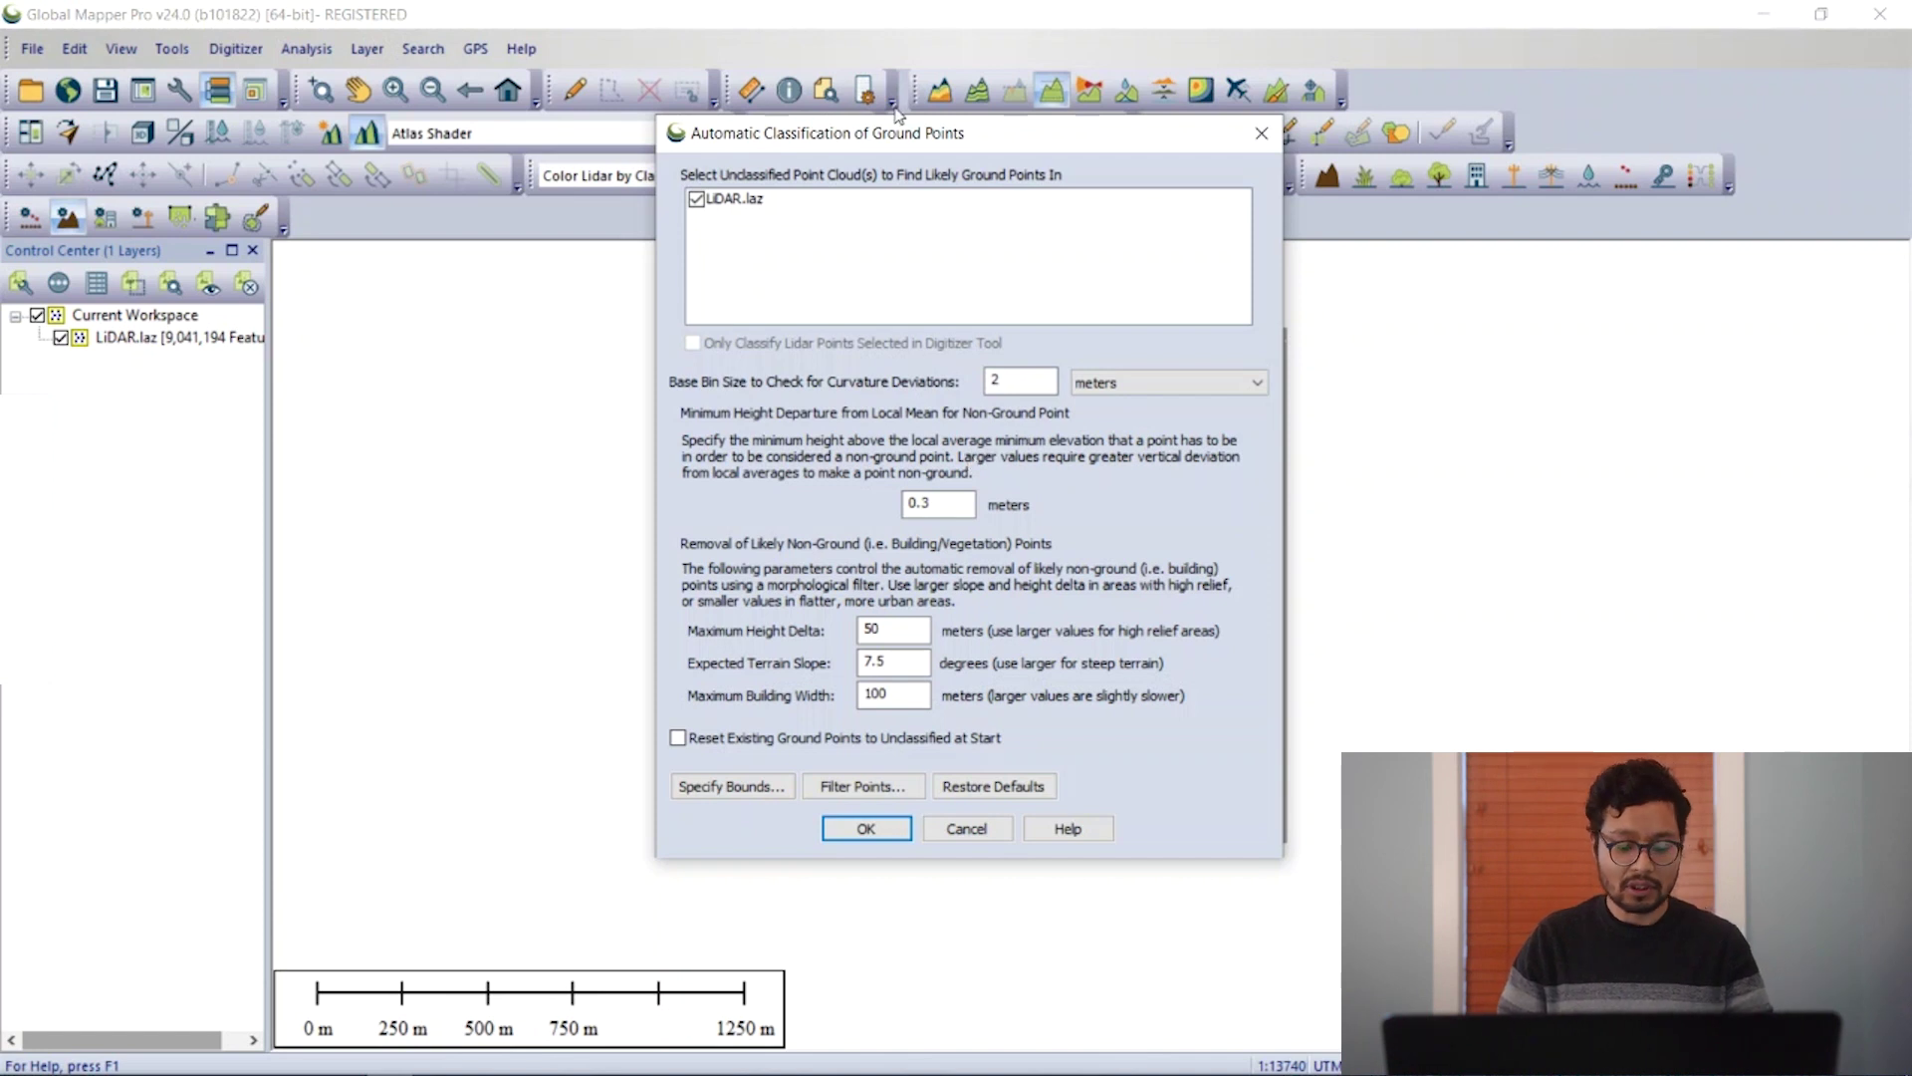
Step: Set the base bin size to 5 meters and minimum height departure to 1 meter
drag(893, 140, 884, 113)
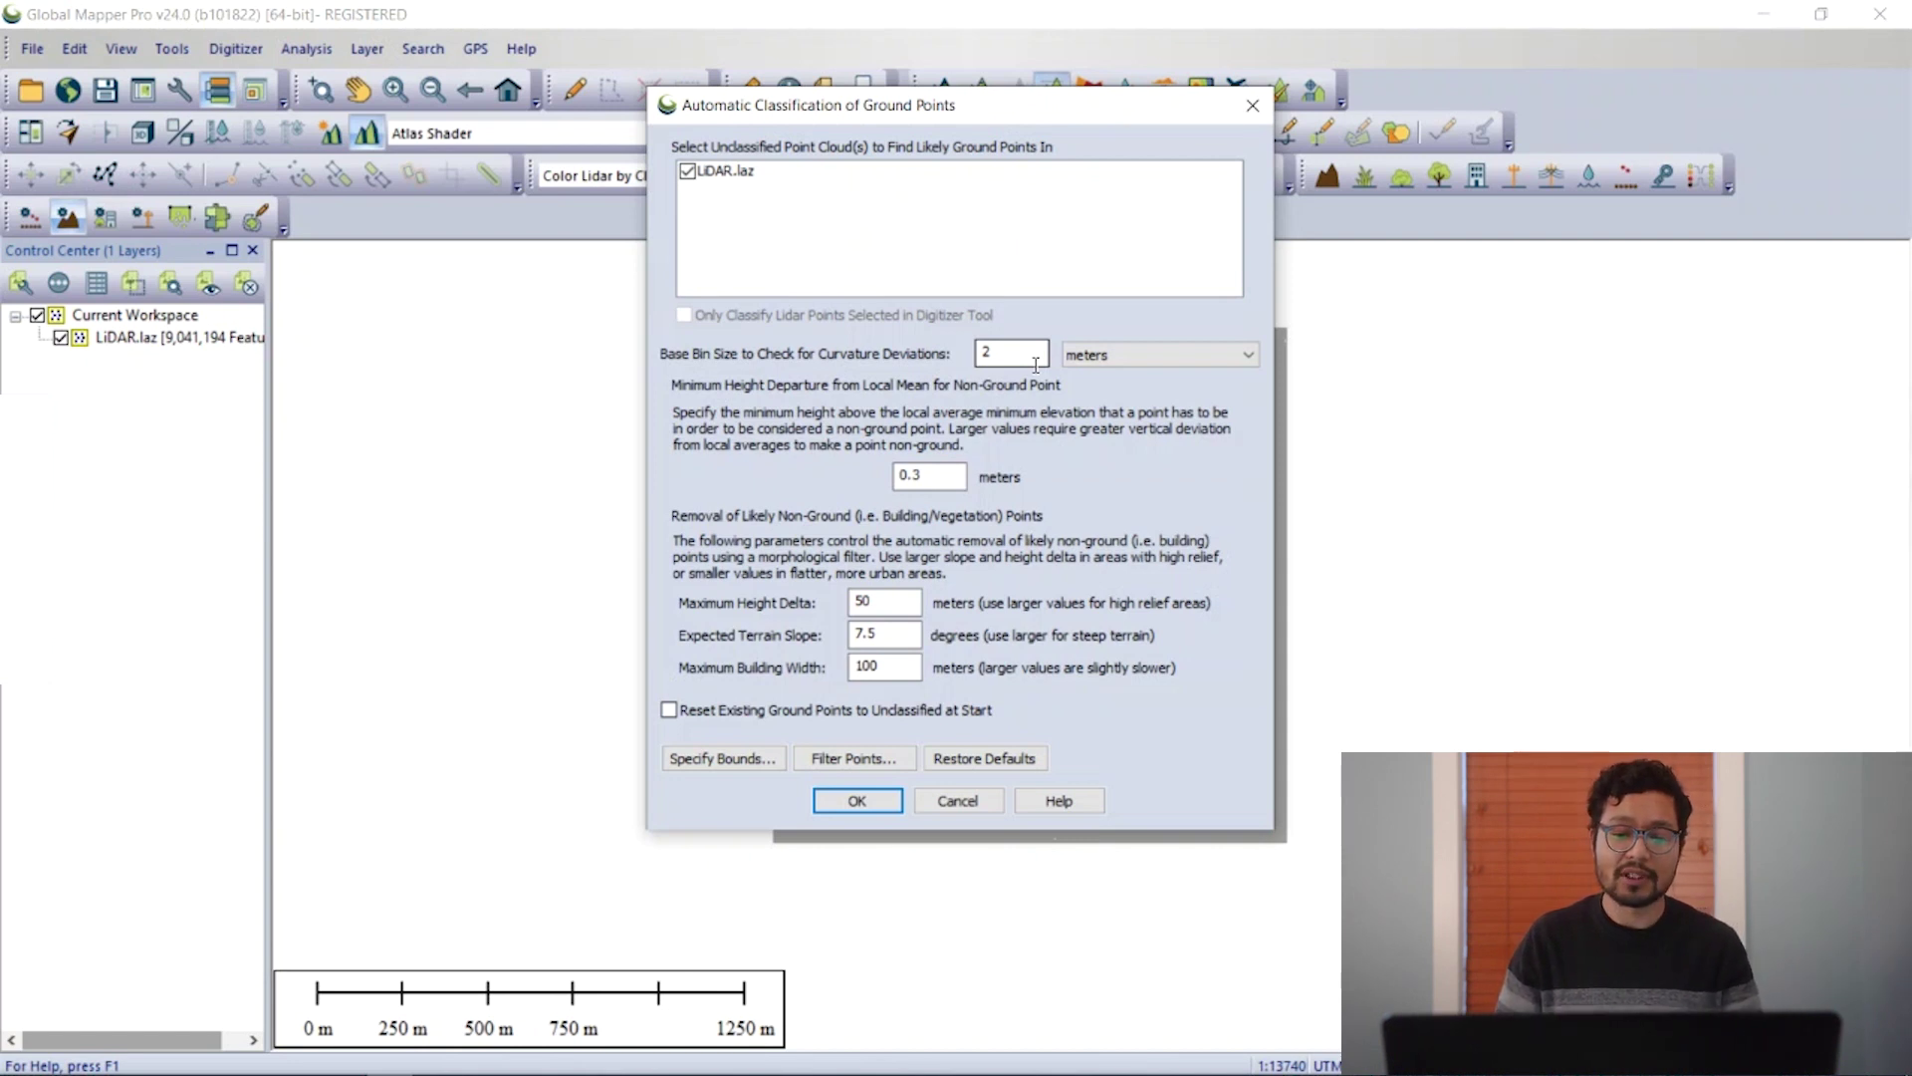
double_click(1035, 357)
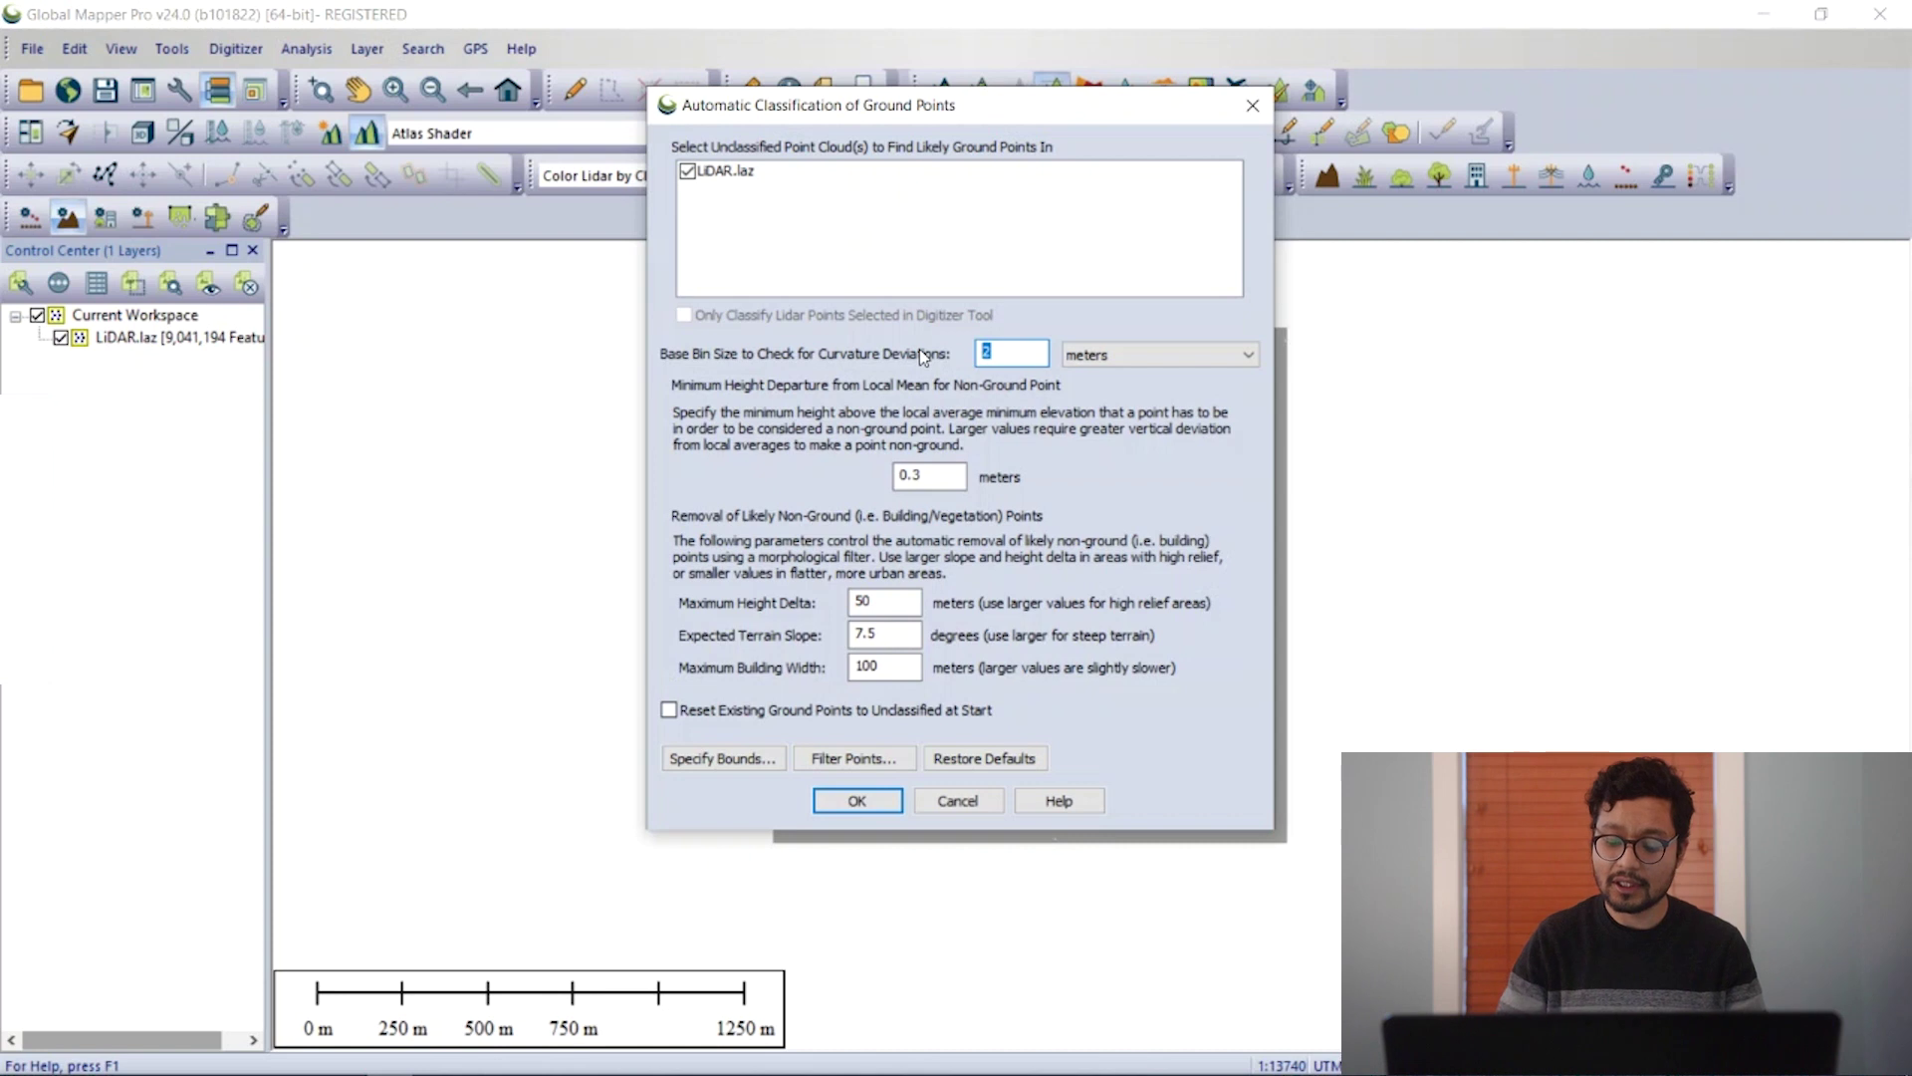
text(5)
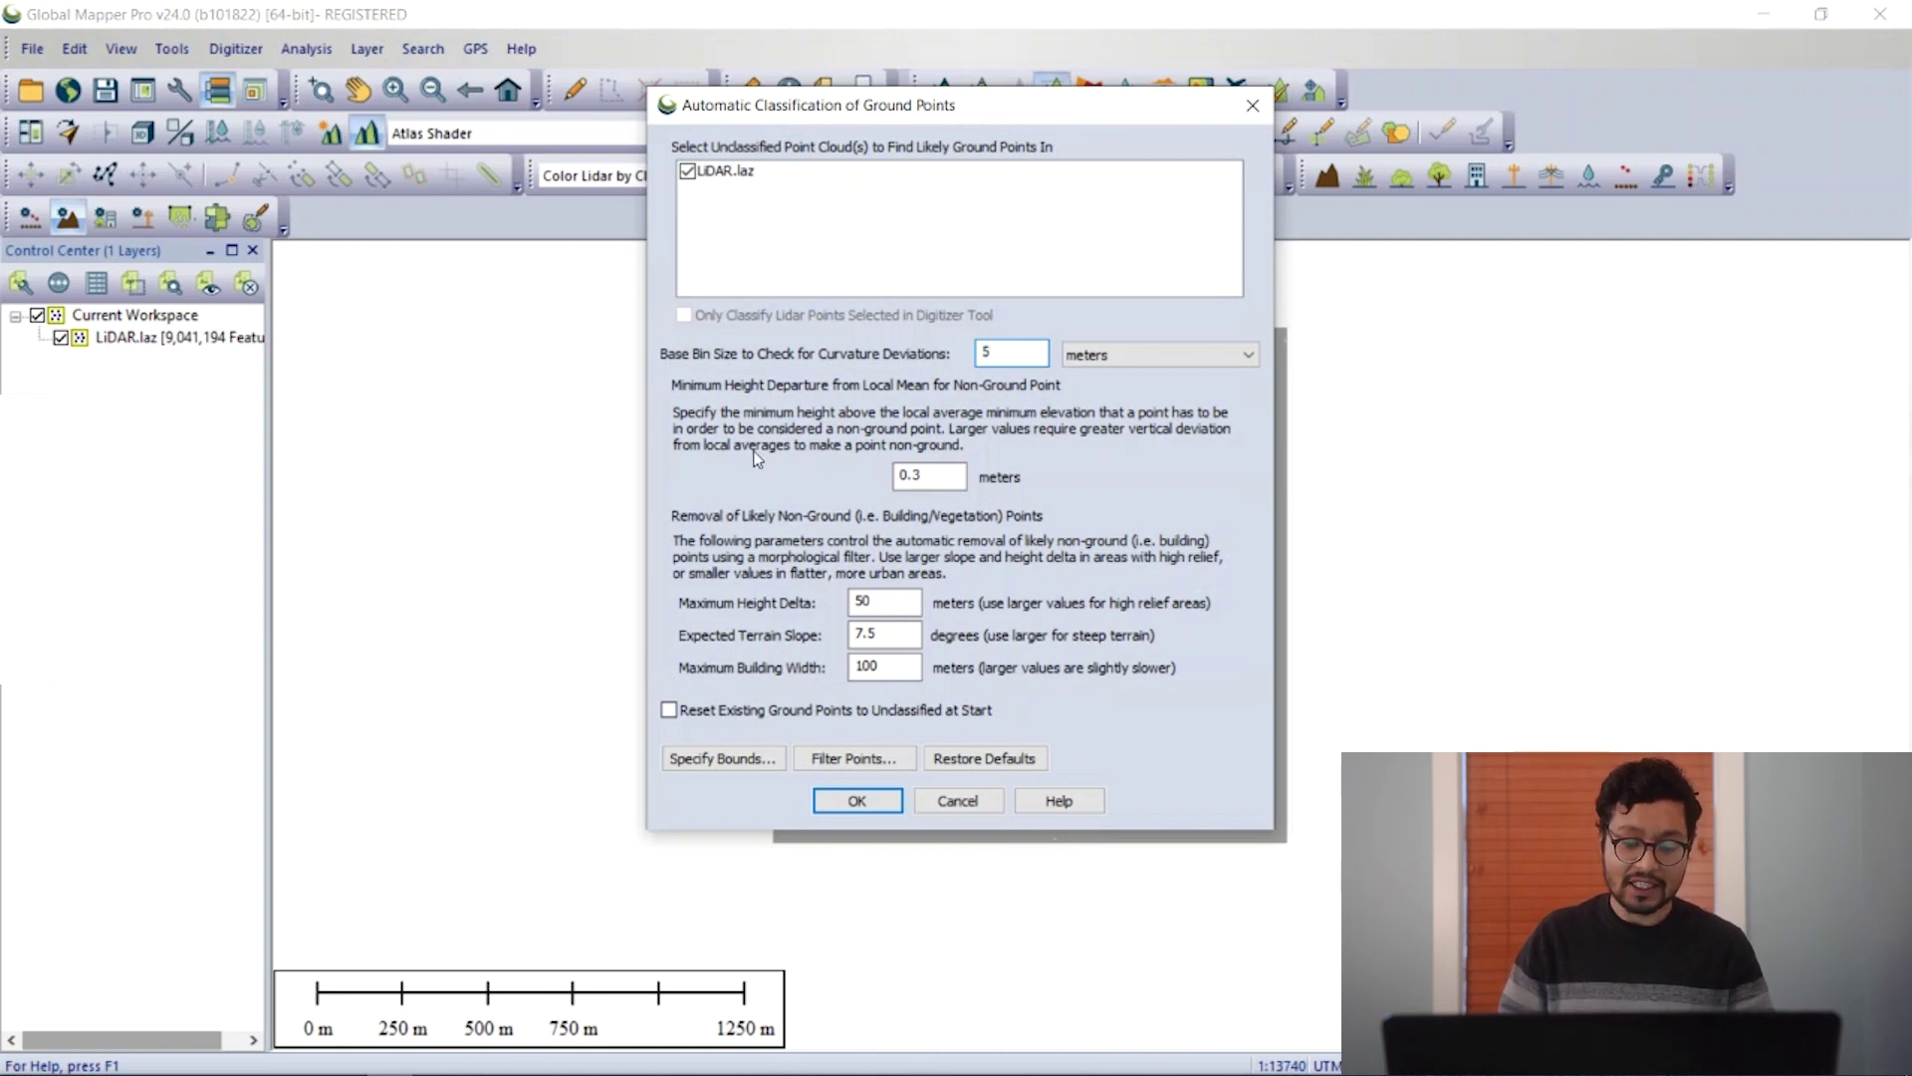
double_click(900, 476)
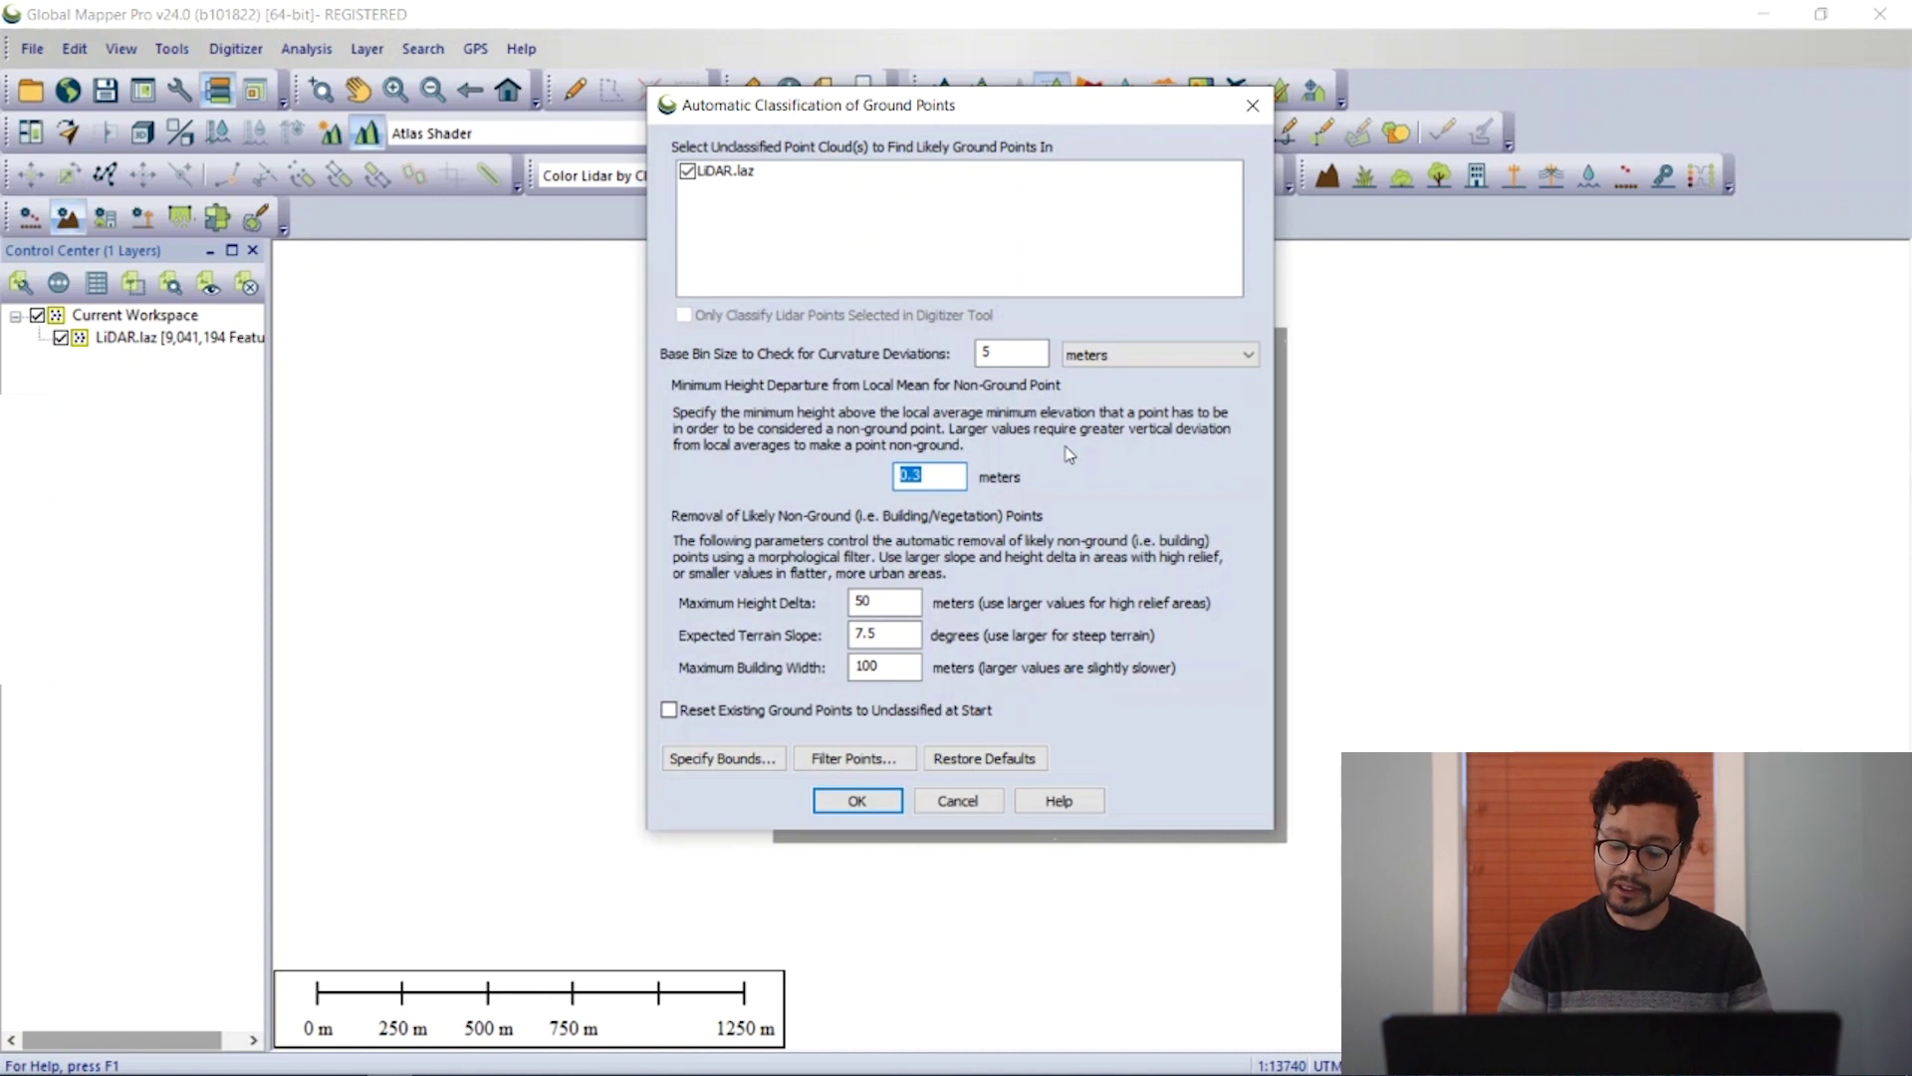
text(1)
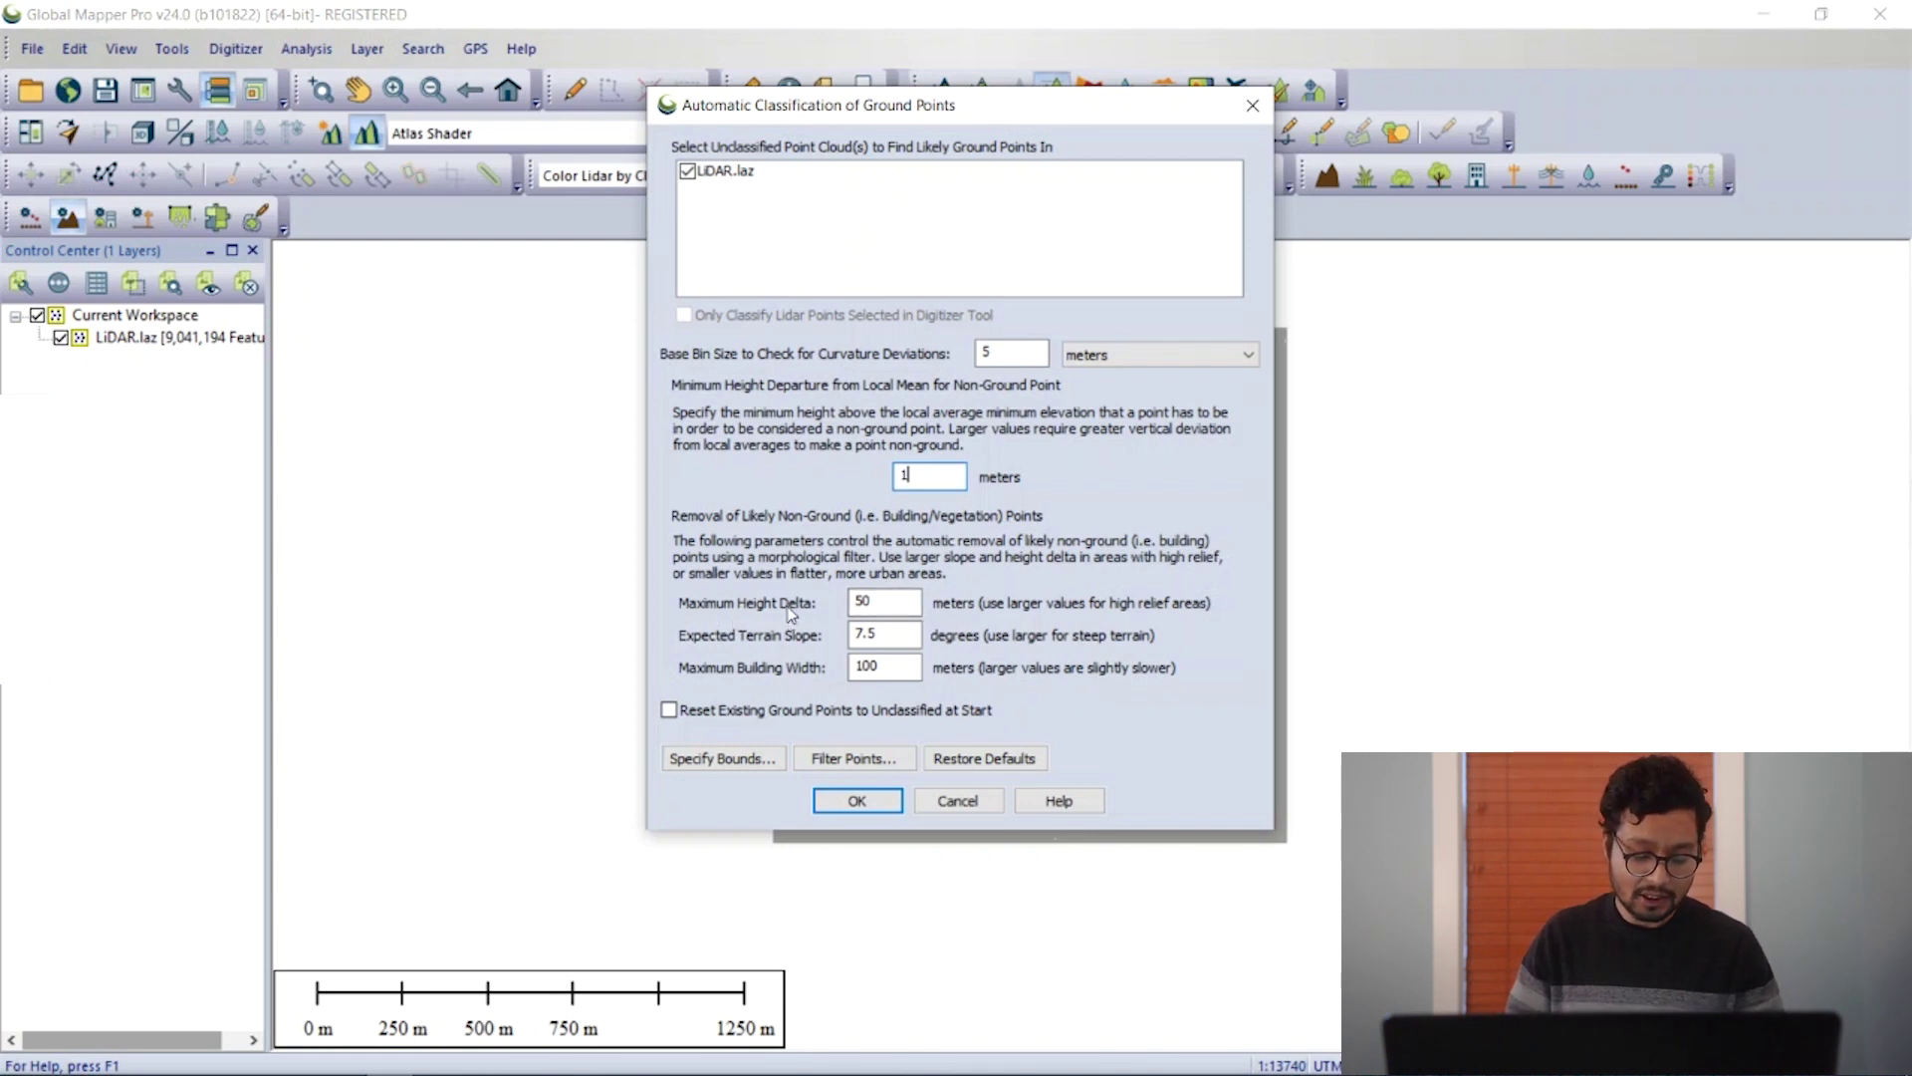
Step: Set maximum height delta 5 m and terrain slope 15 degrees, keep building width 100, and run ground classification
click(887, 600)
text(5)
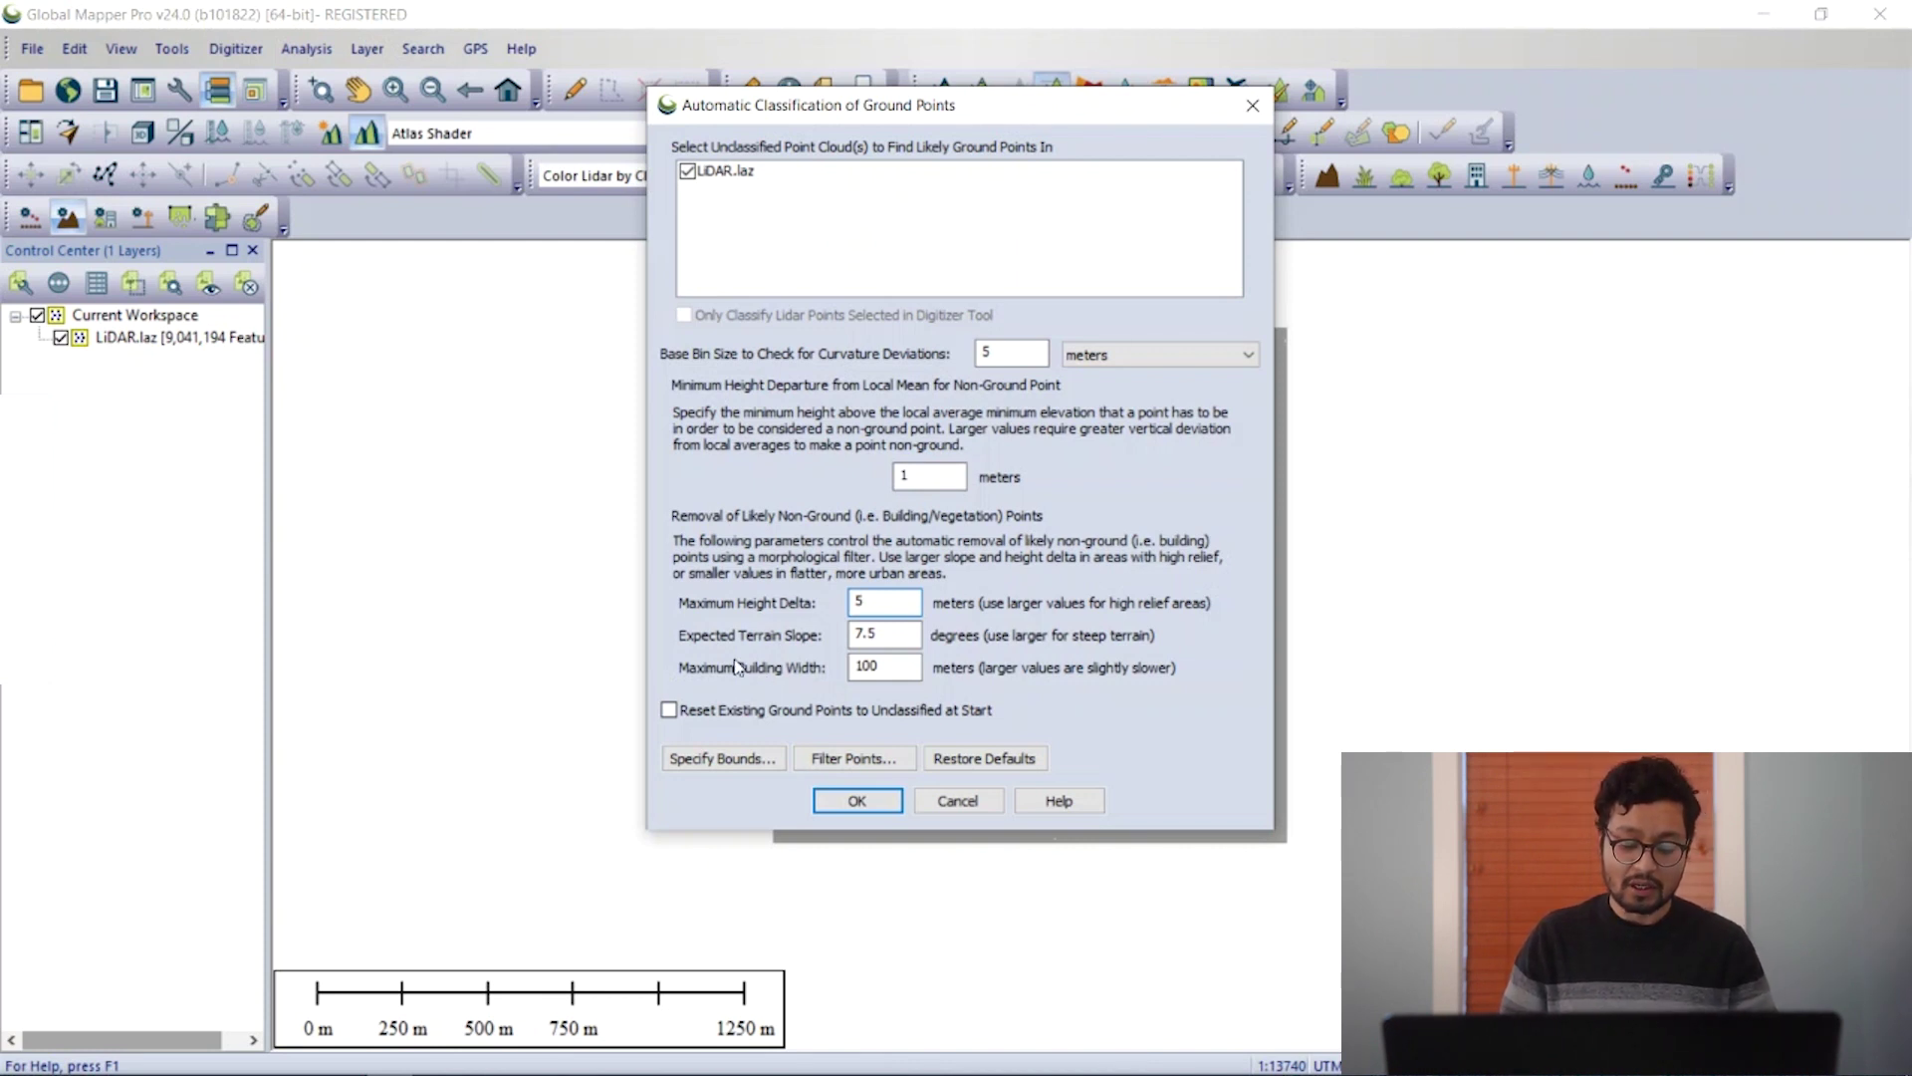
click(892, 638)
text(15)
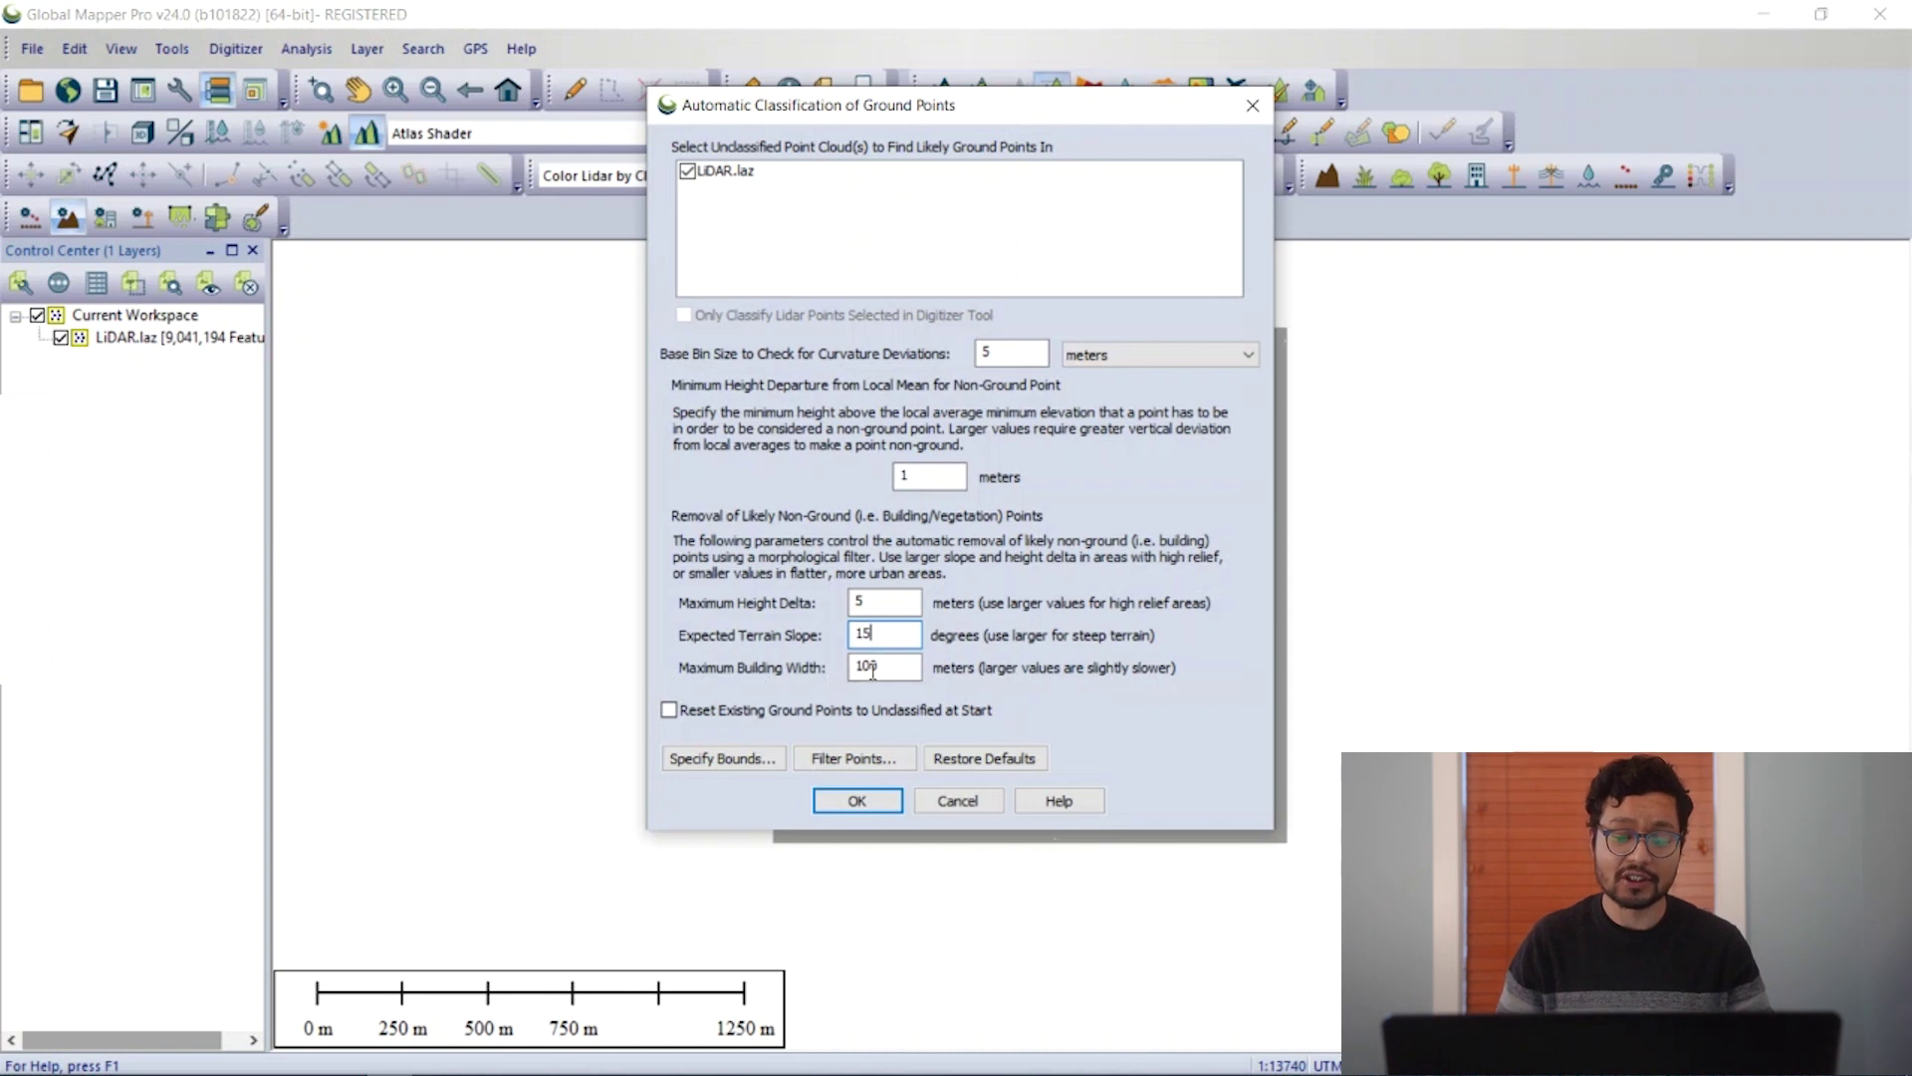
drag(876, 670, 855, 667)
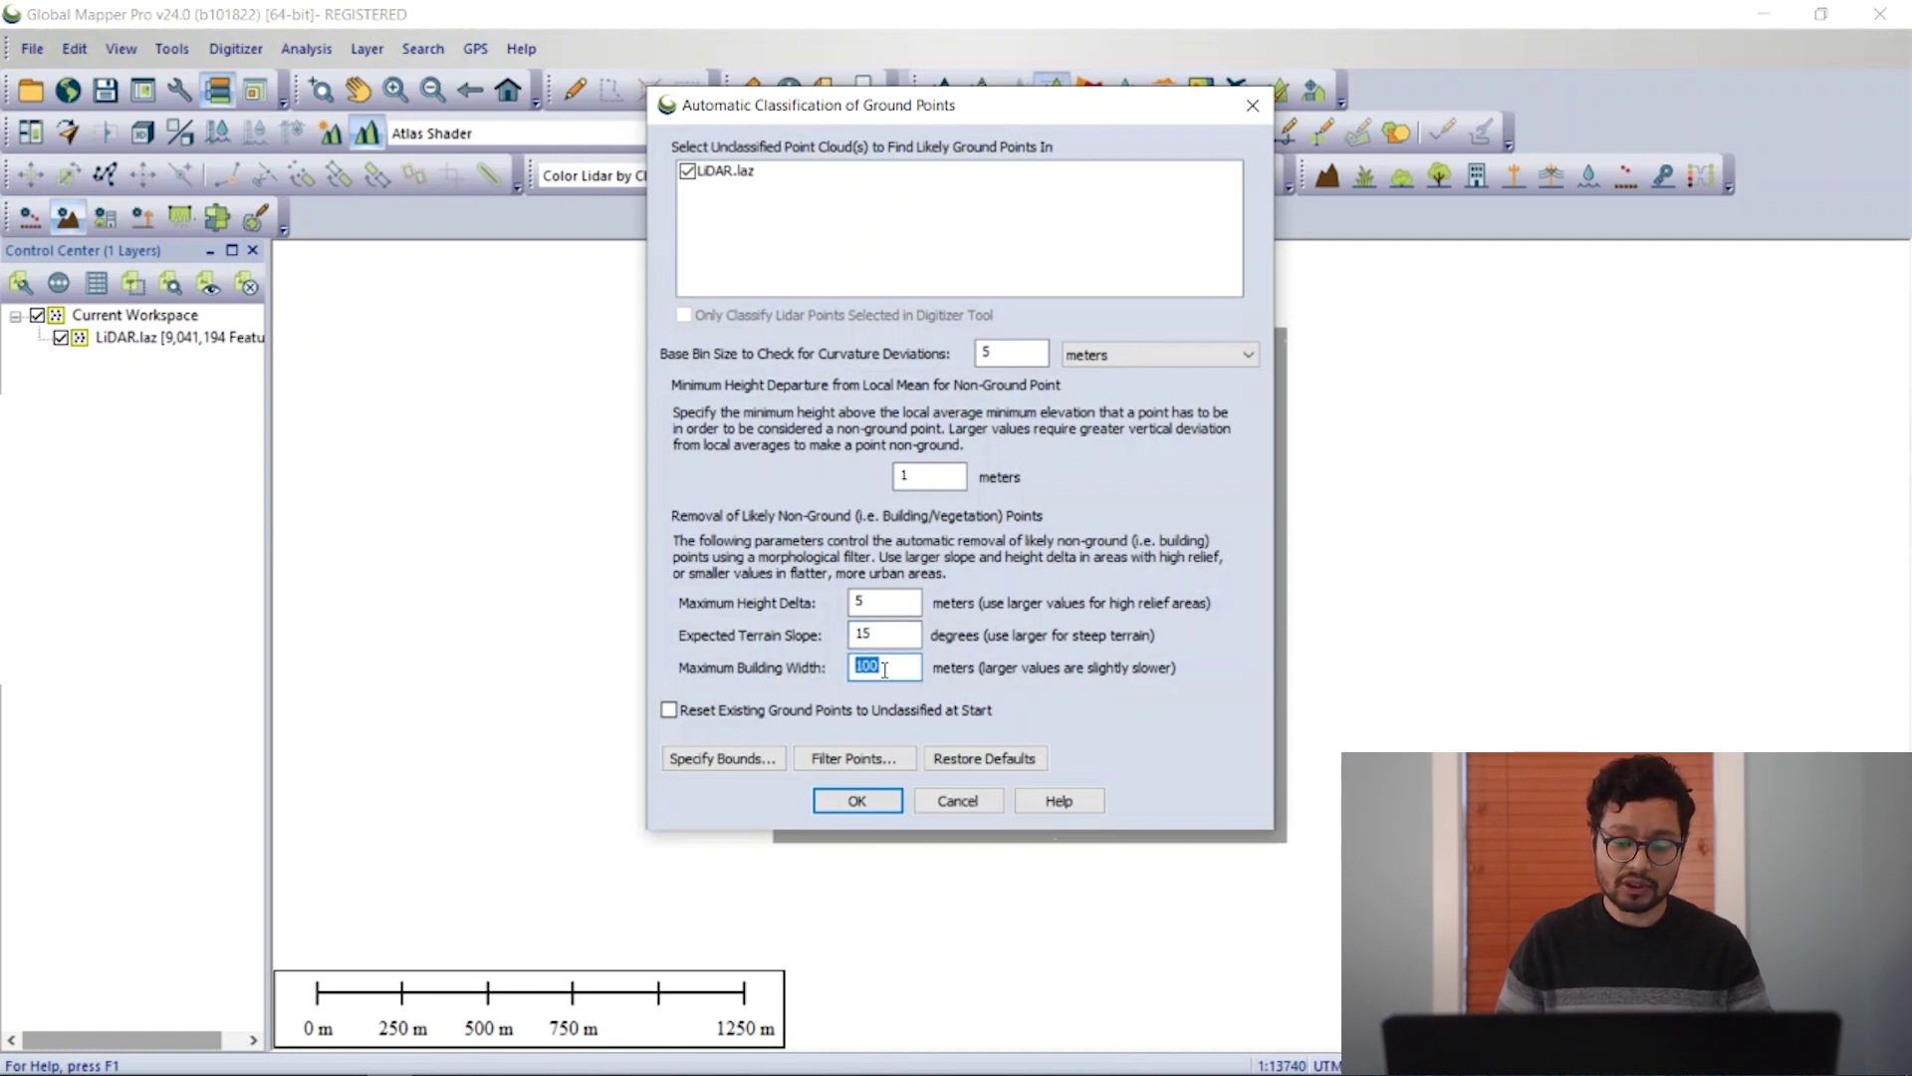
click(876, 803)
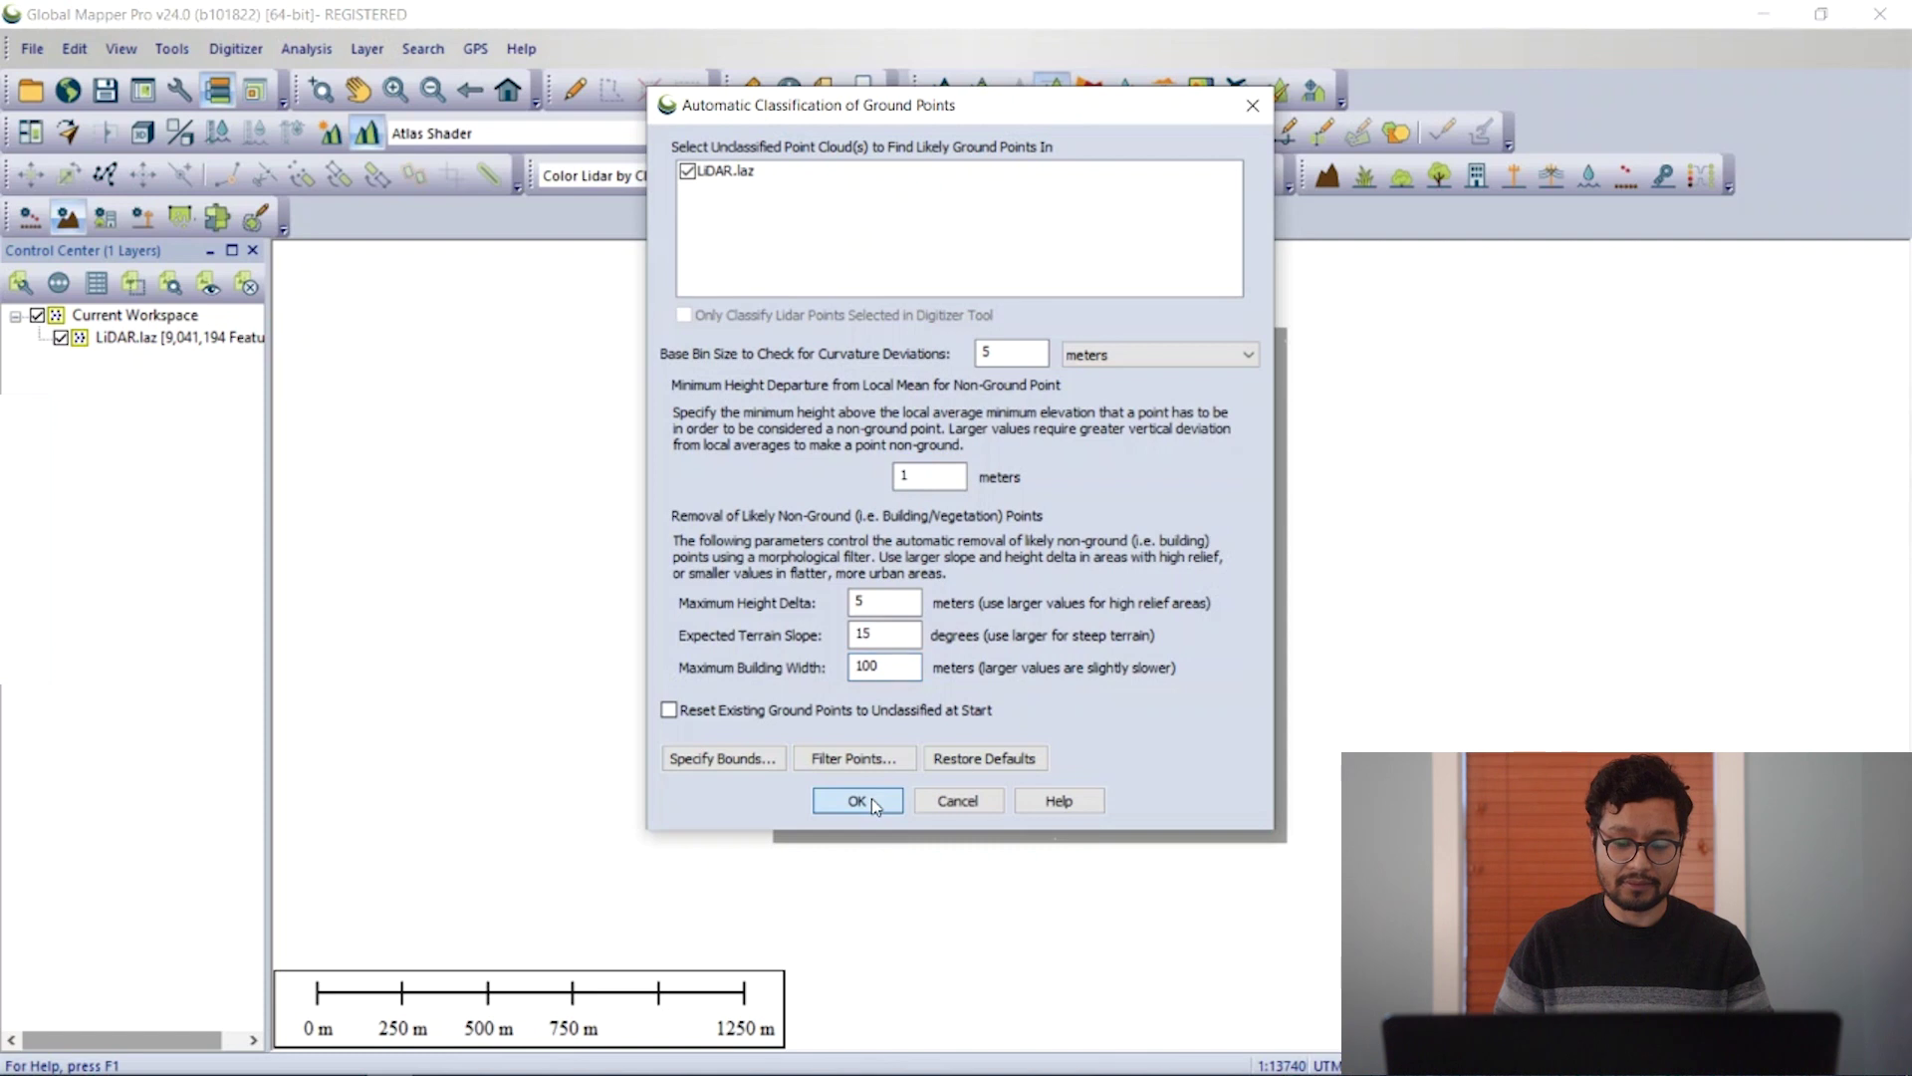
click(873, 803)
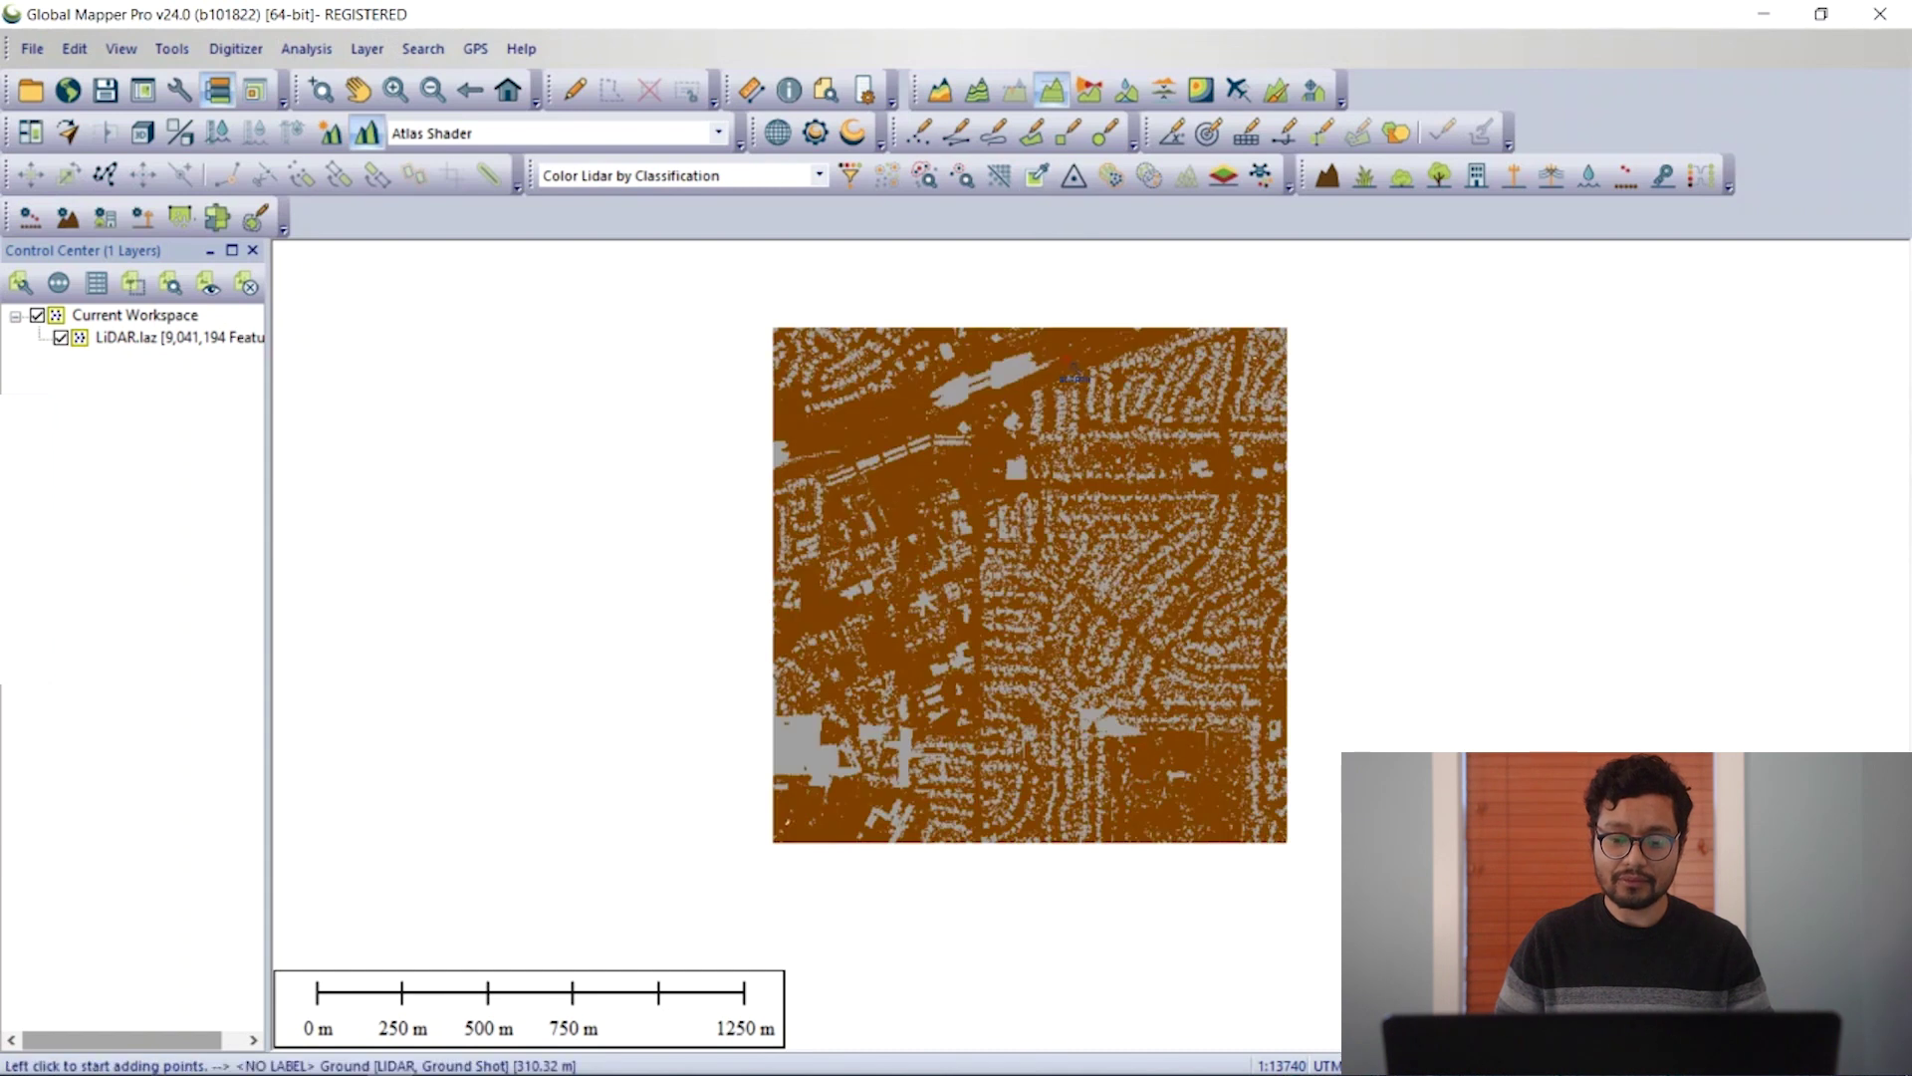
click(1054, 98)
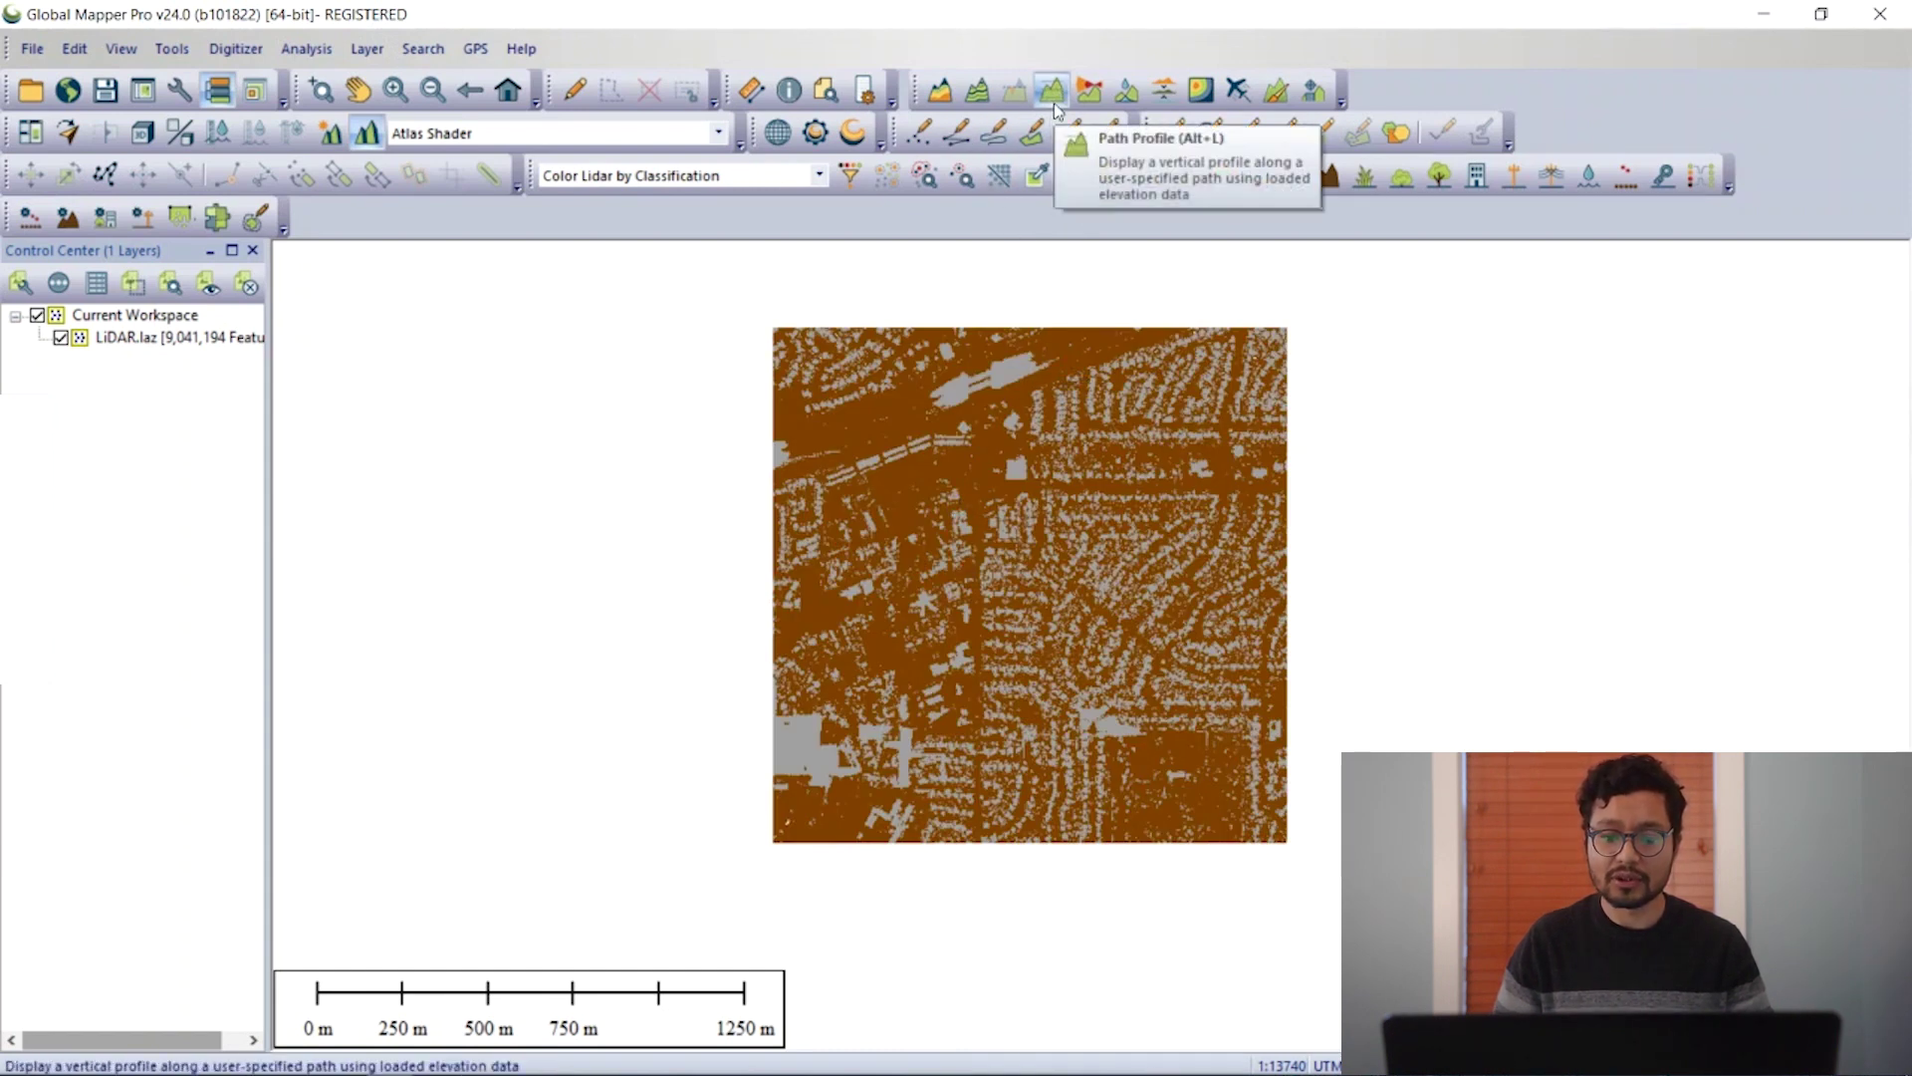
click(1032, 306)
right_click(1049, 956)
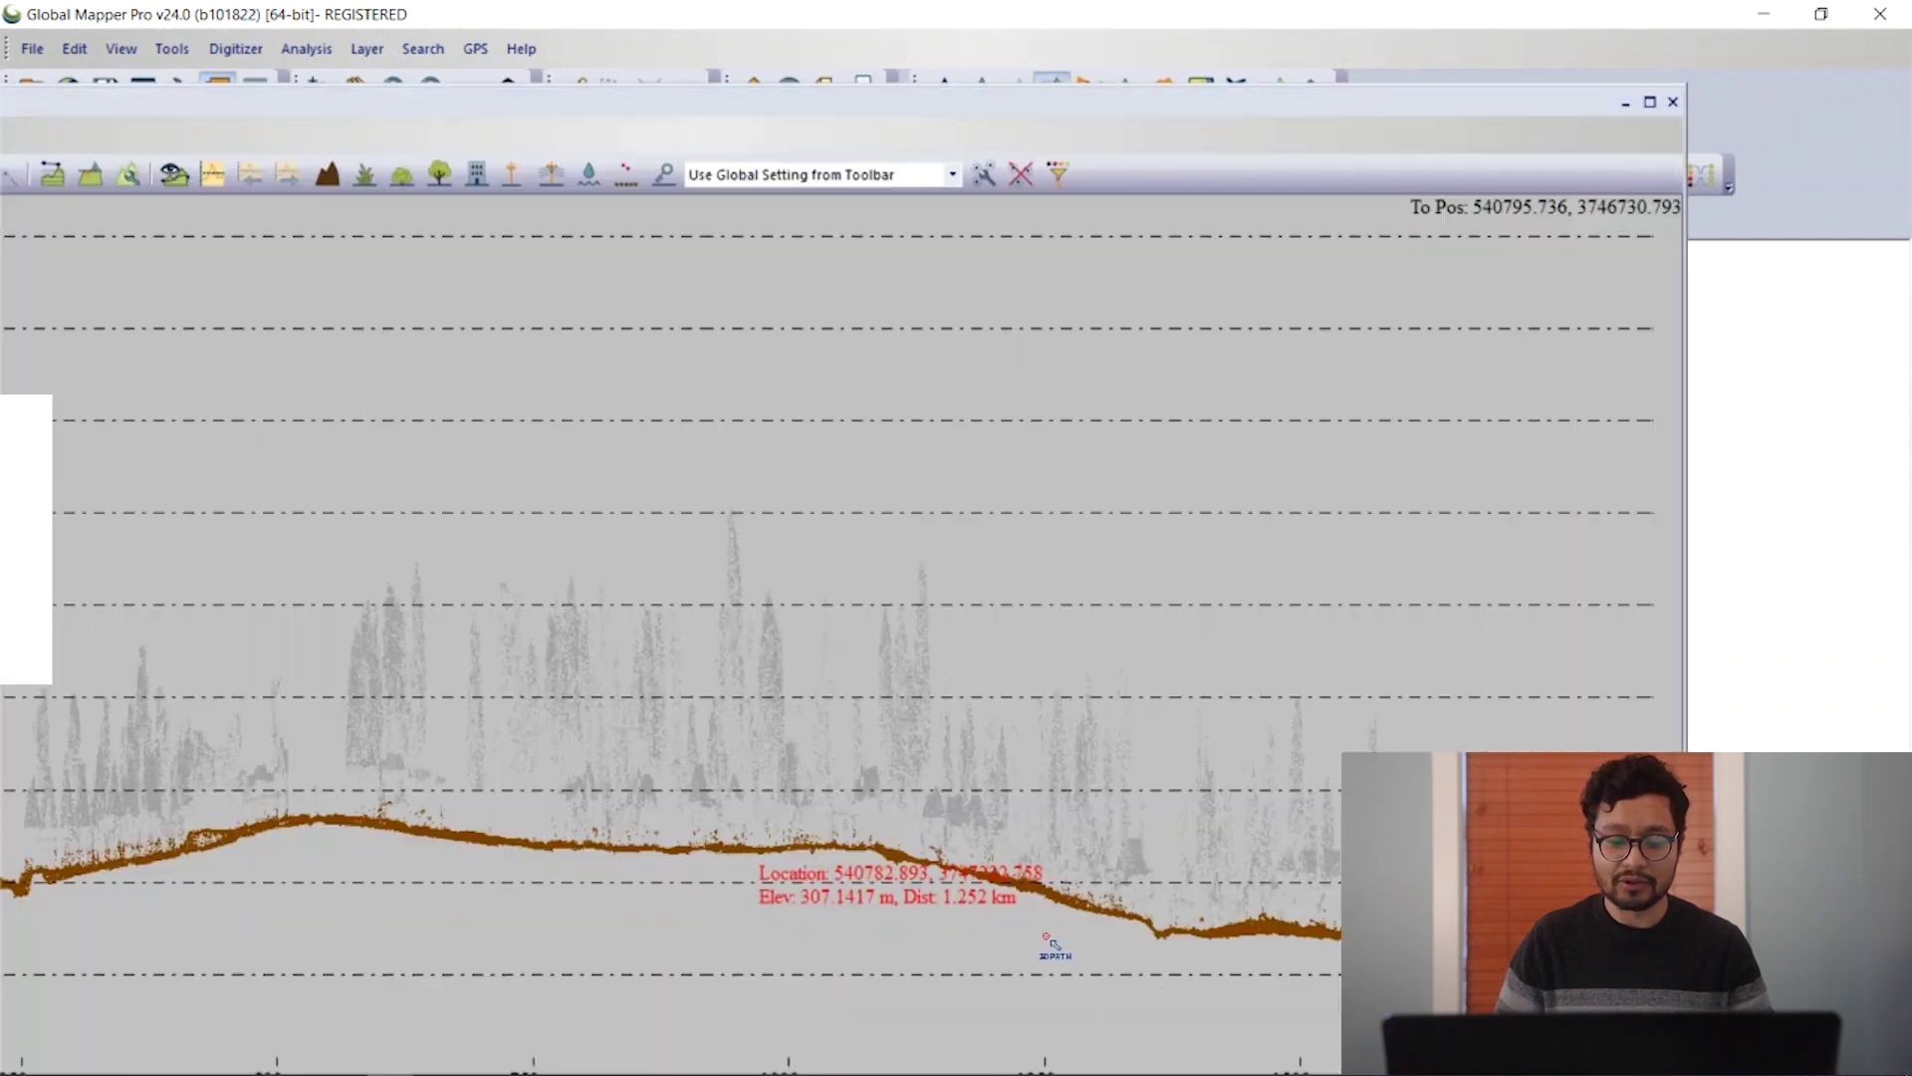
double_click(1007, 101)
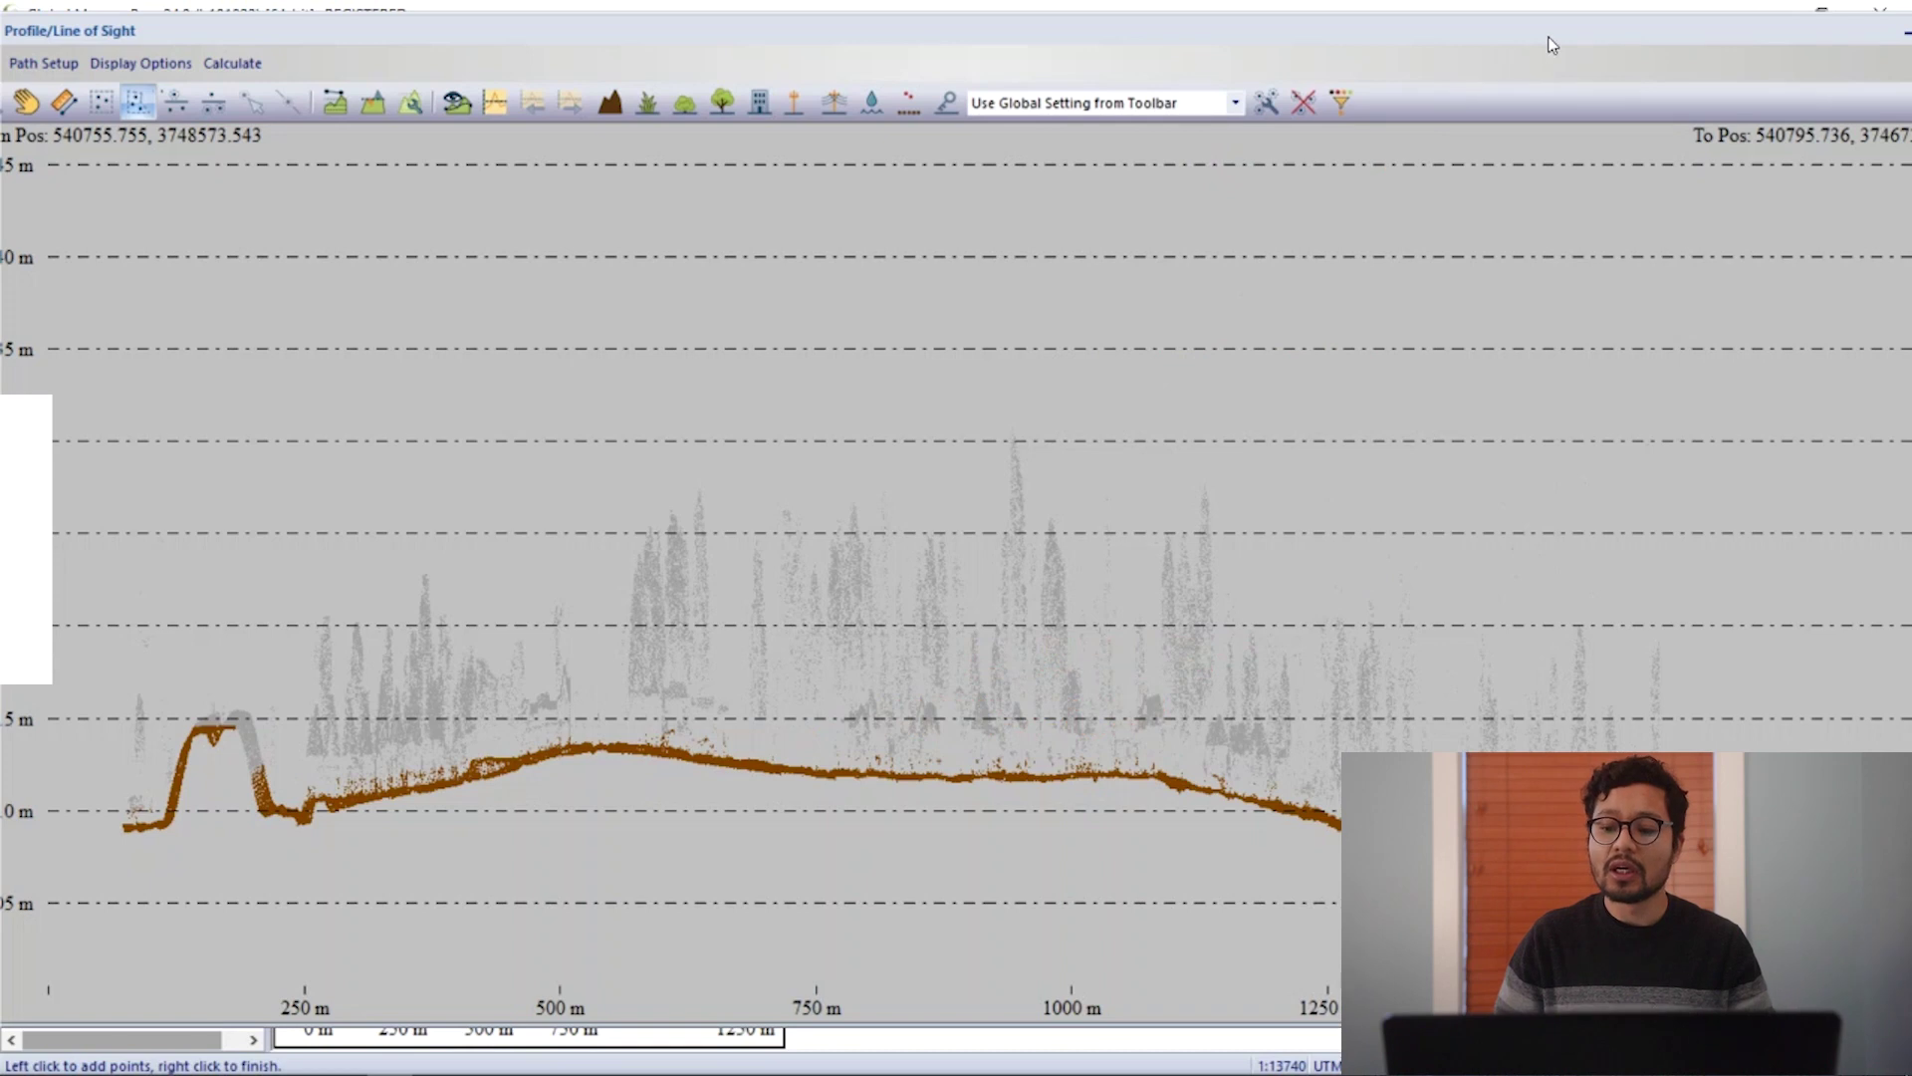
drag(1545, 33, 1335, 80)
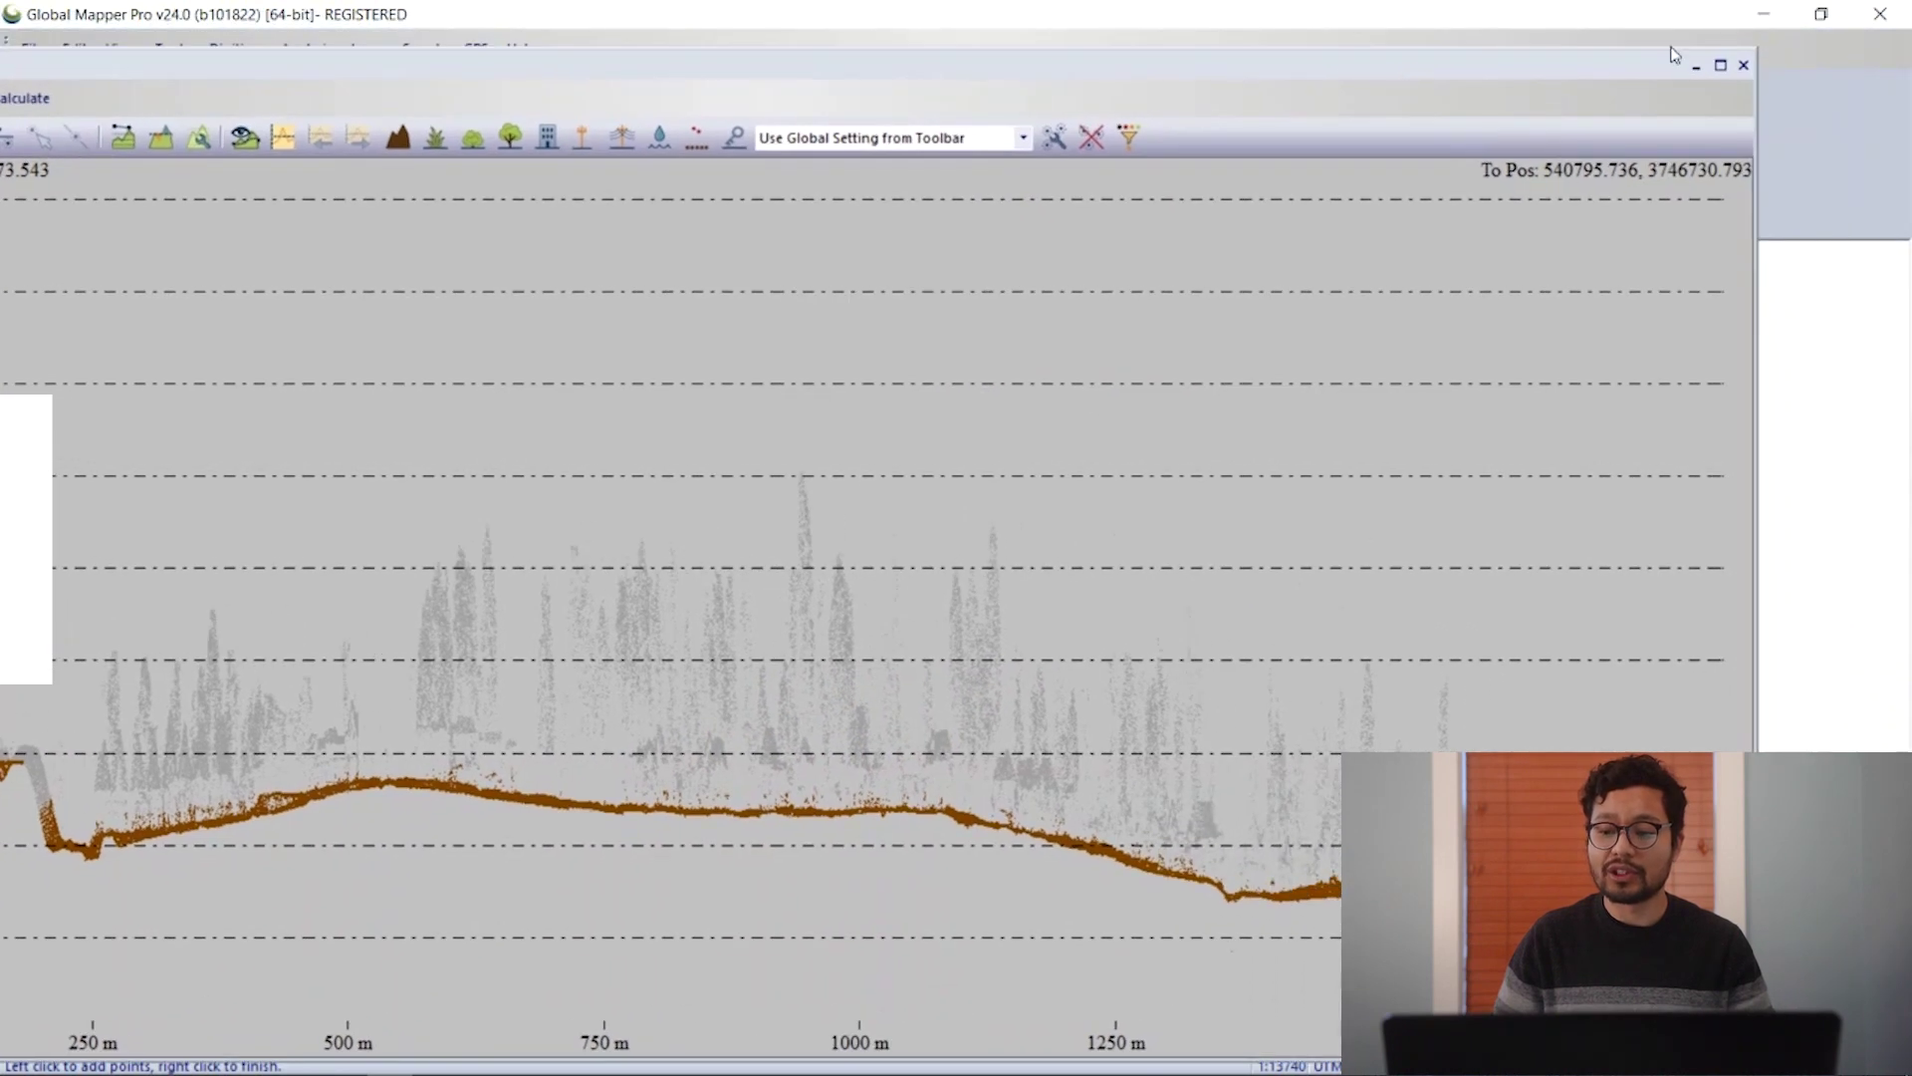
click(1744, 68)
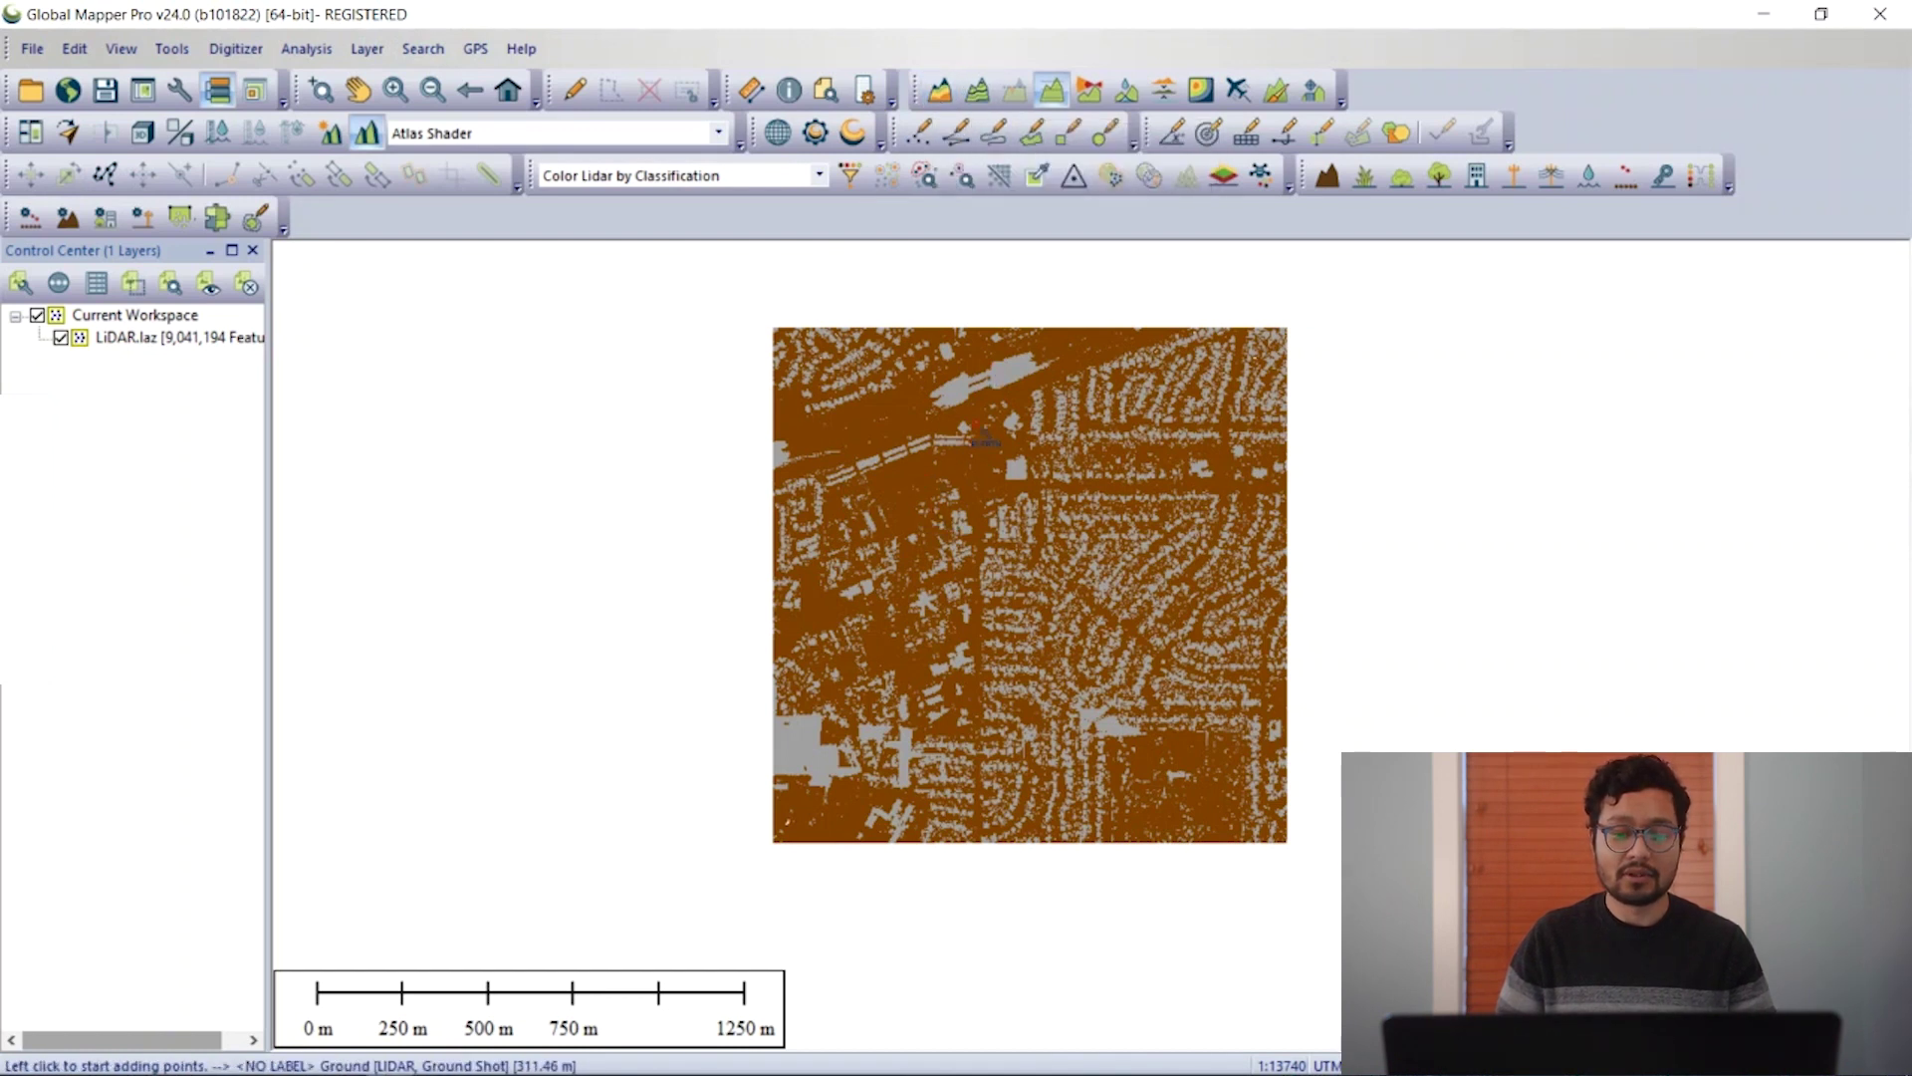
scroll(981, 434, up, 2)
scroll(980, 435, down, 2)
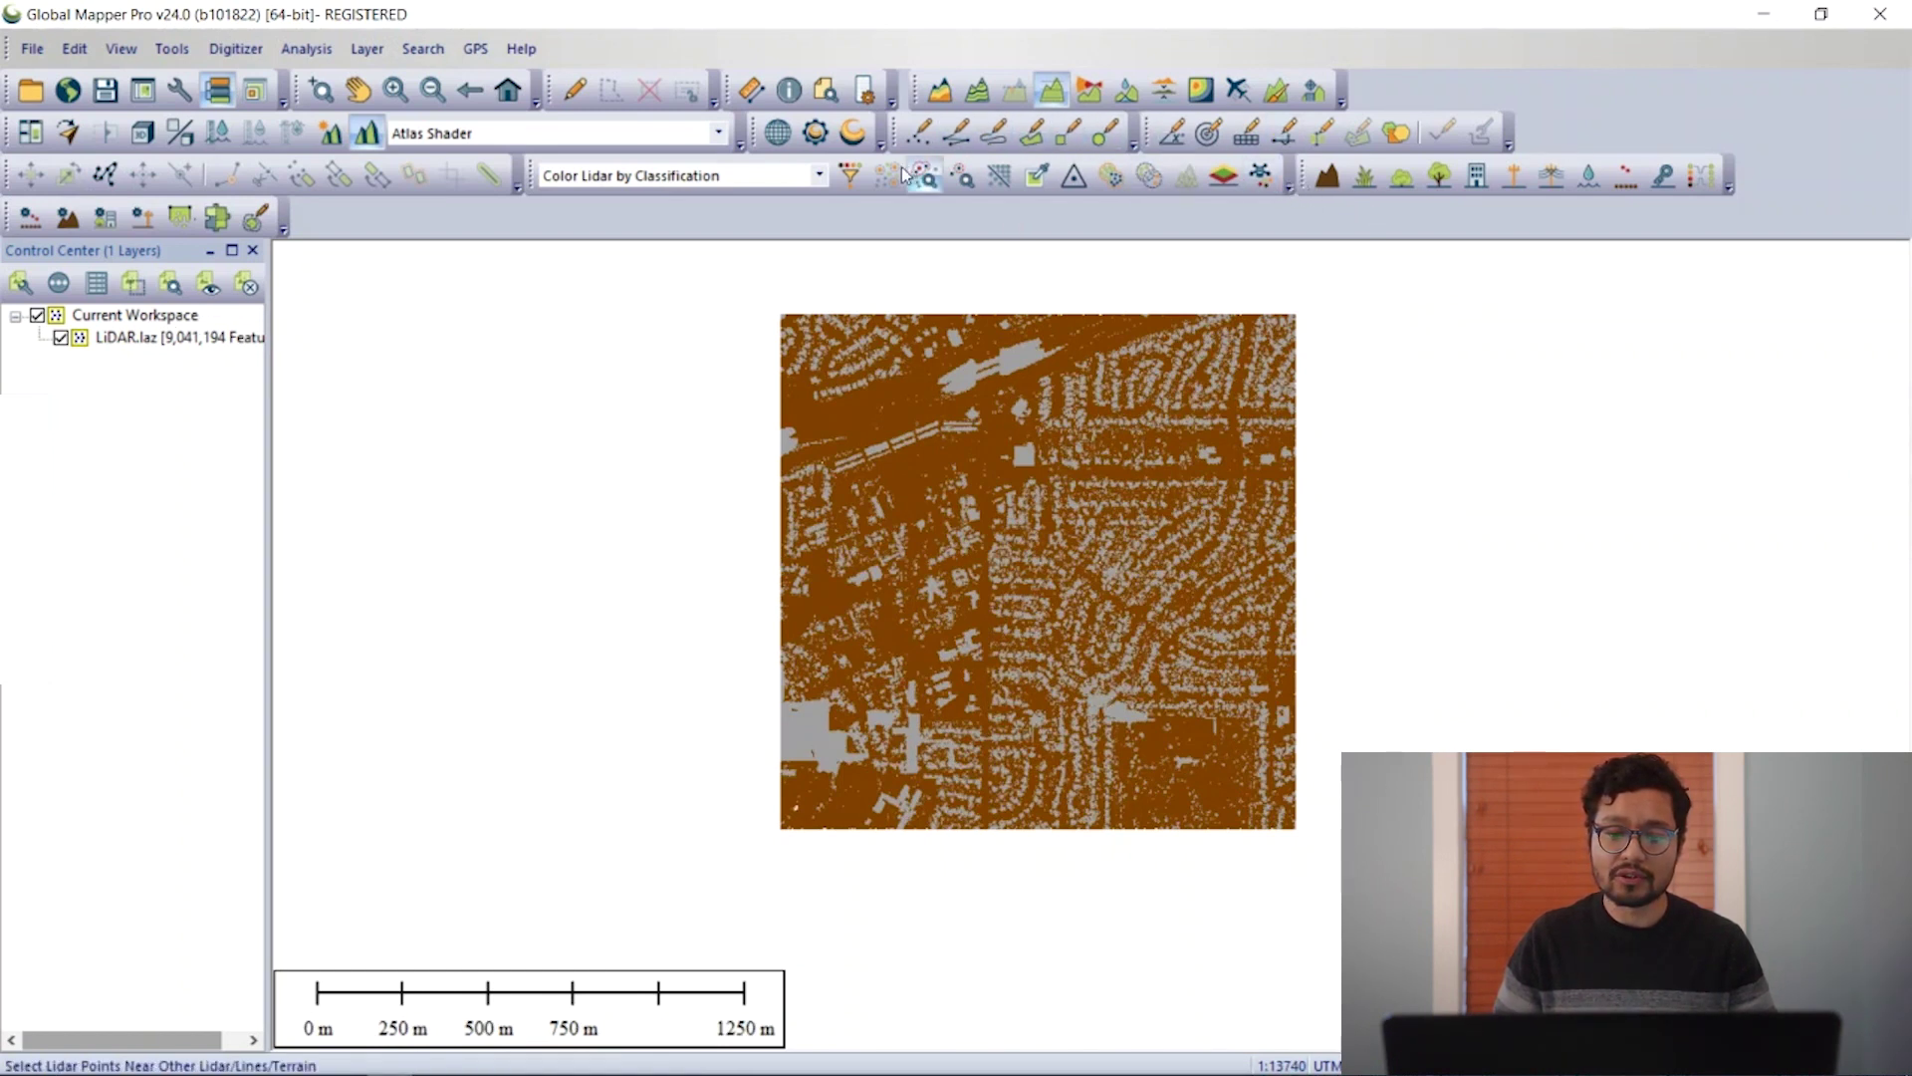
Step: Uncheck all lidar classes, keep only Ground visible, and apply the filter
click(847, 176)
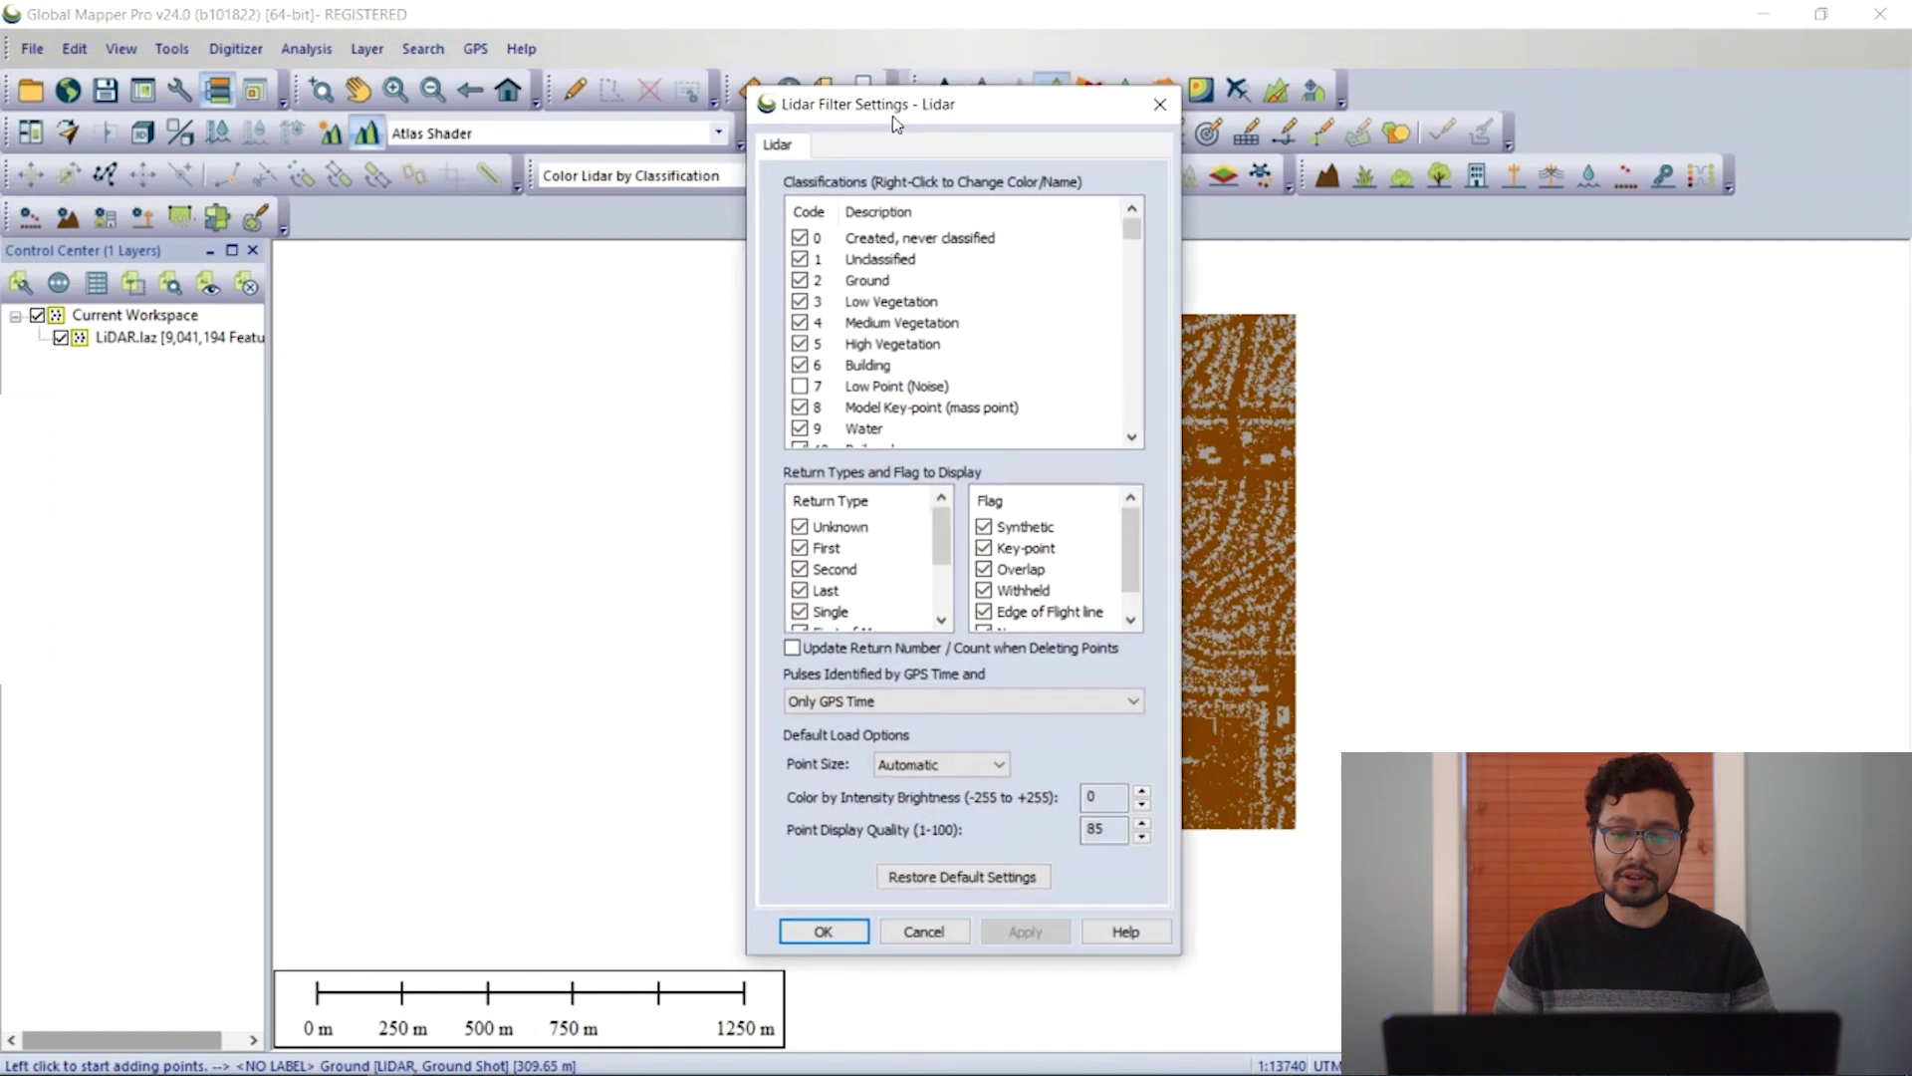
right_click(851, 301)
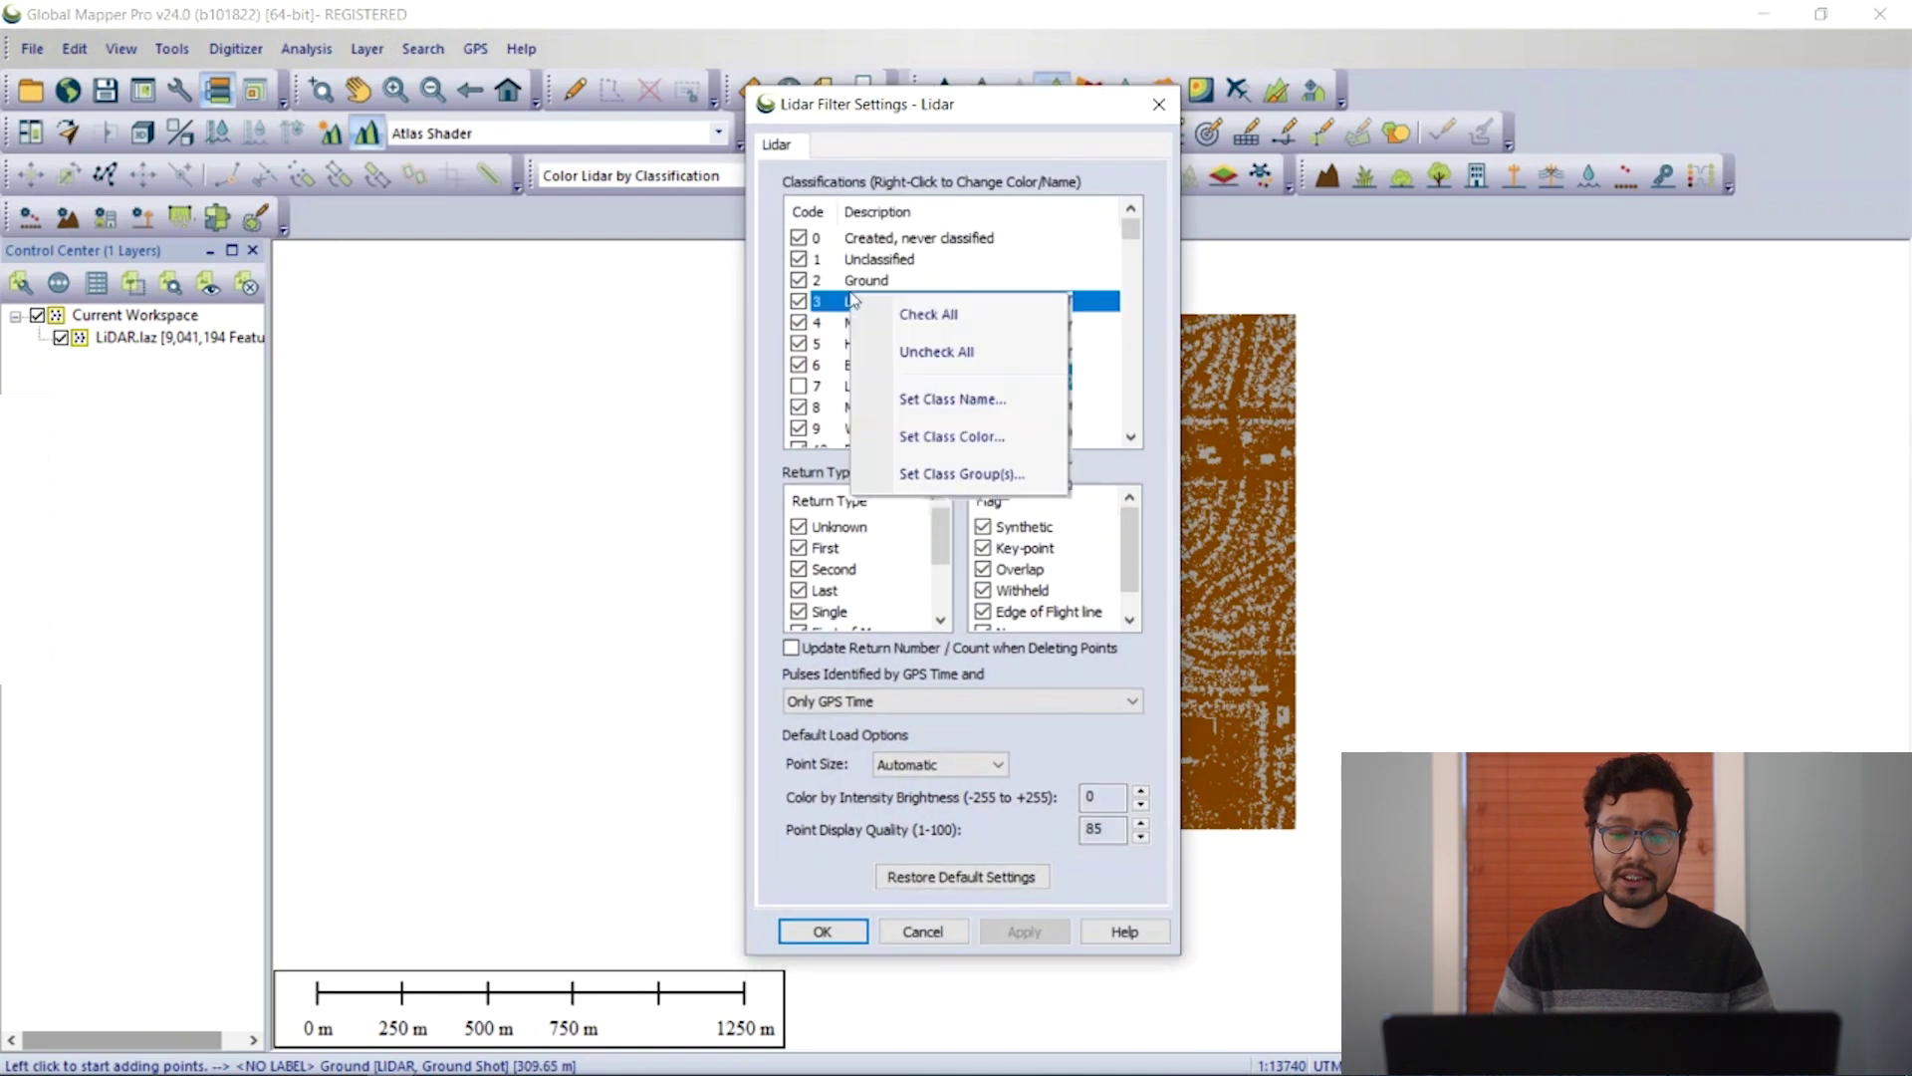
click(961, 355)
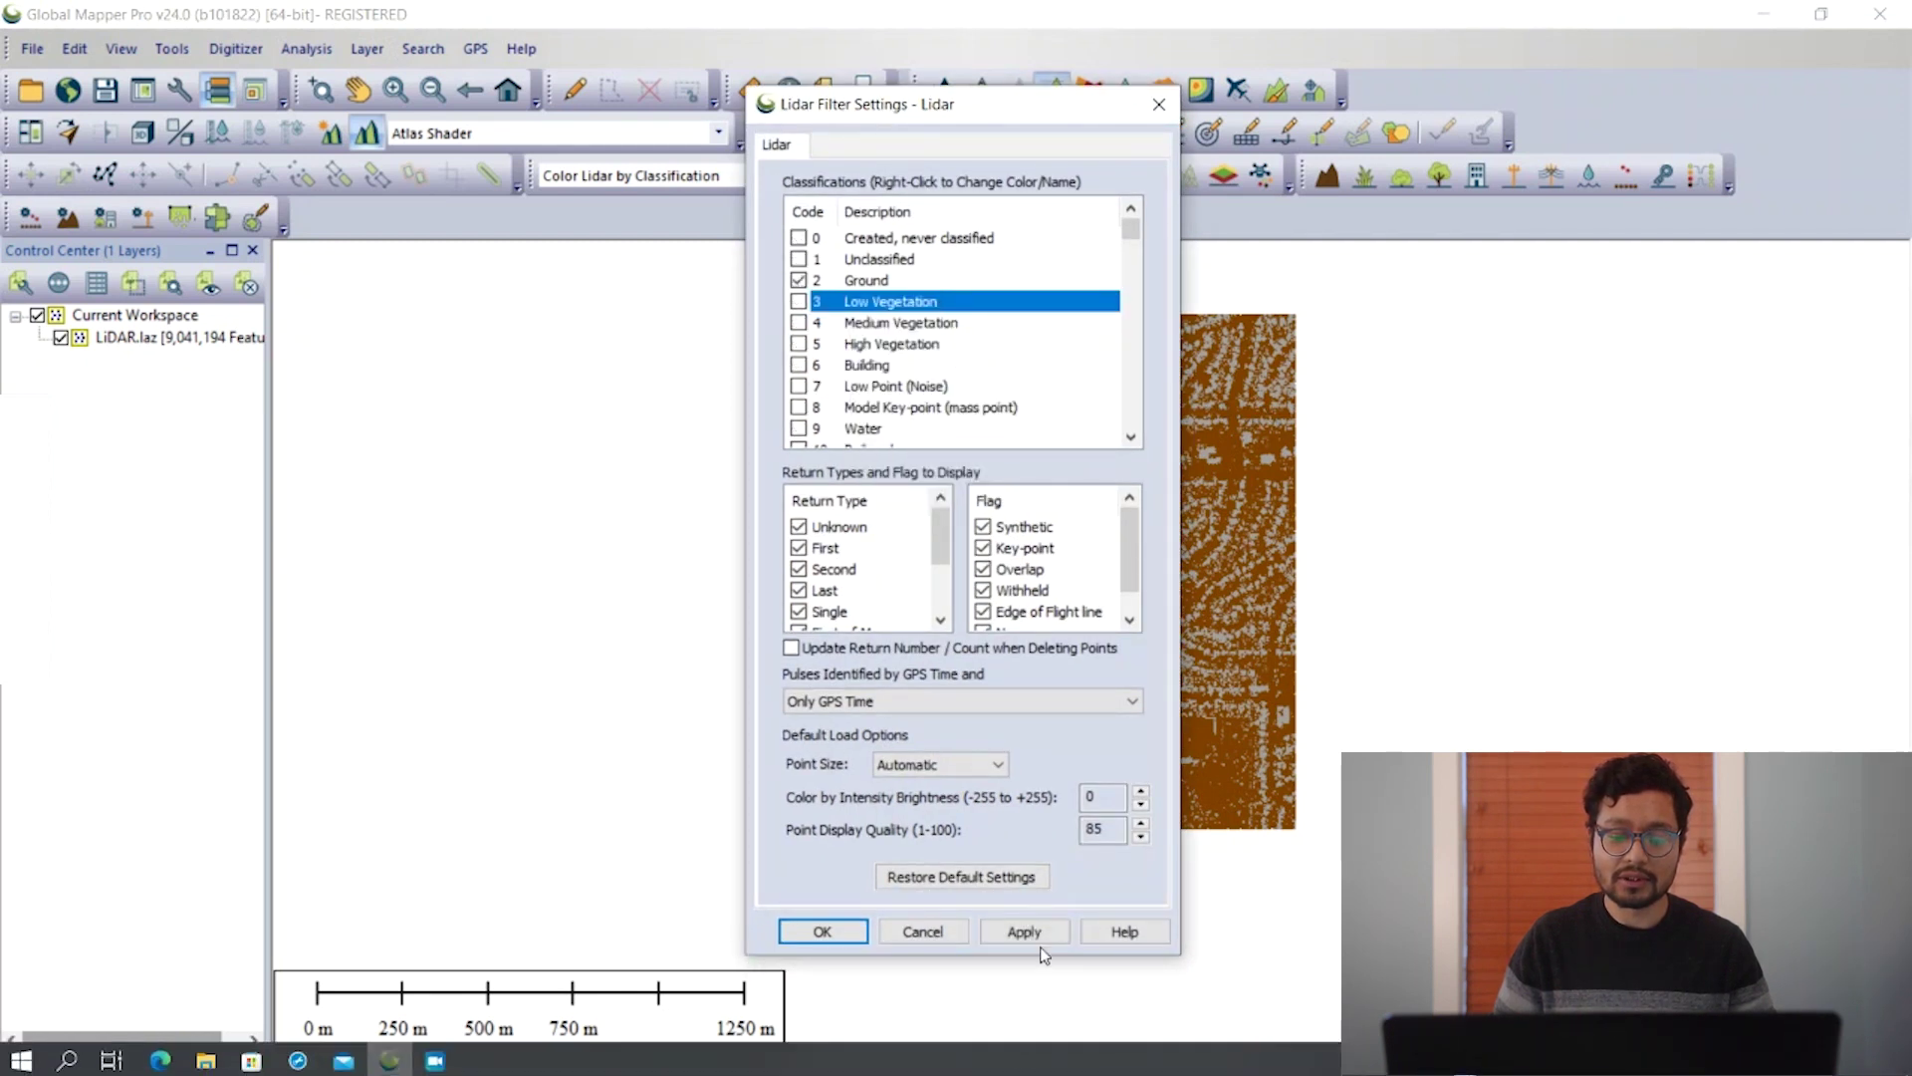
click(1026, 934)
click(822, 930)
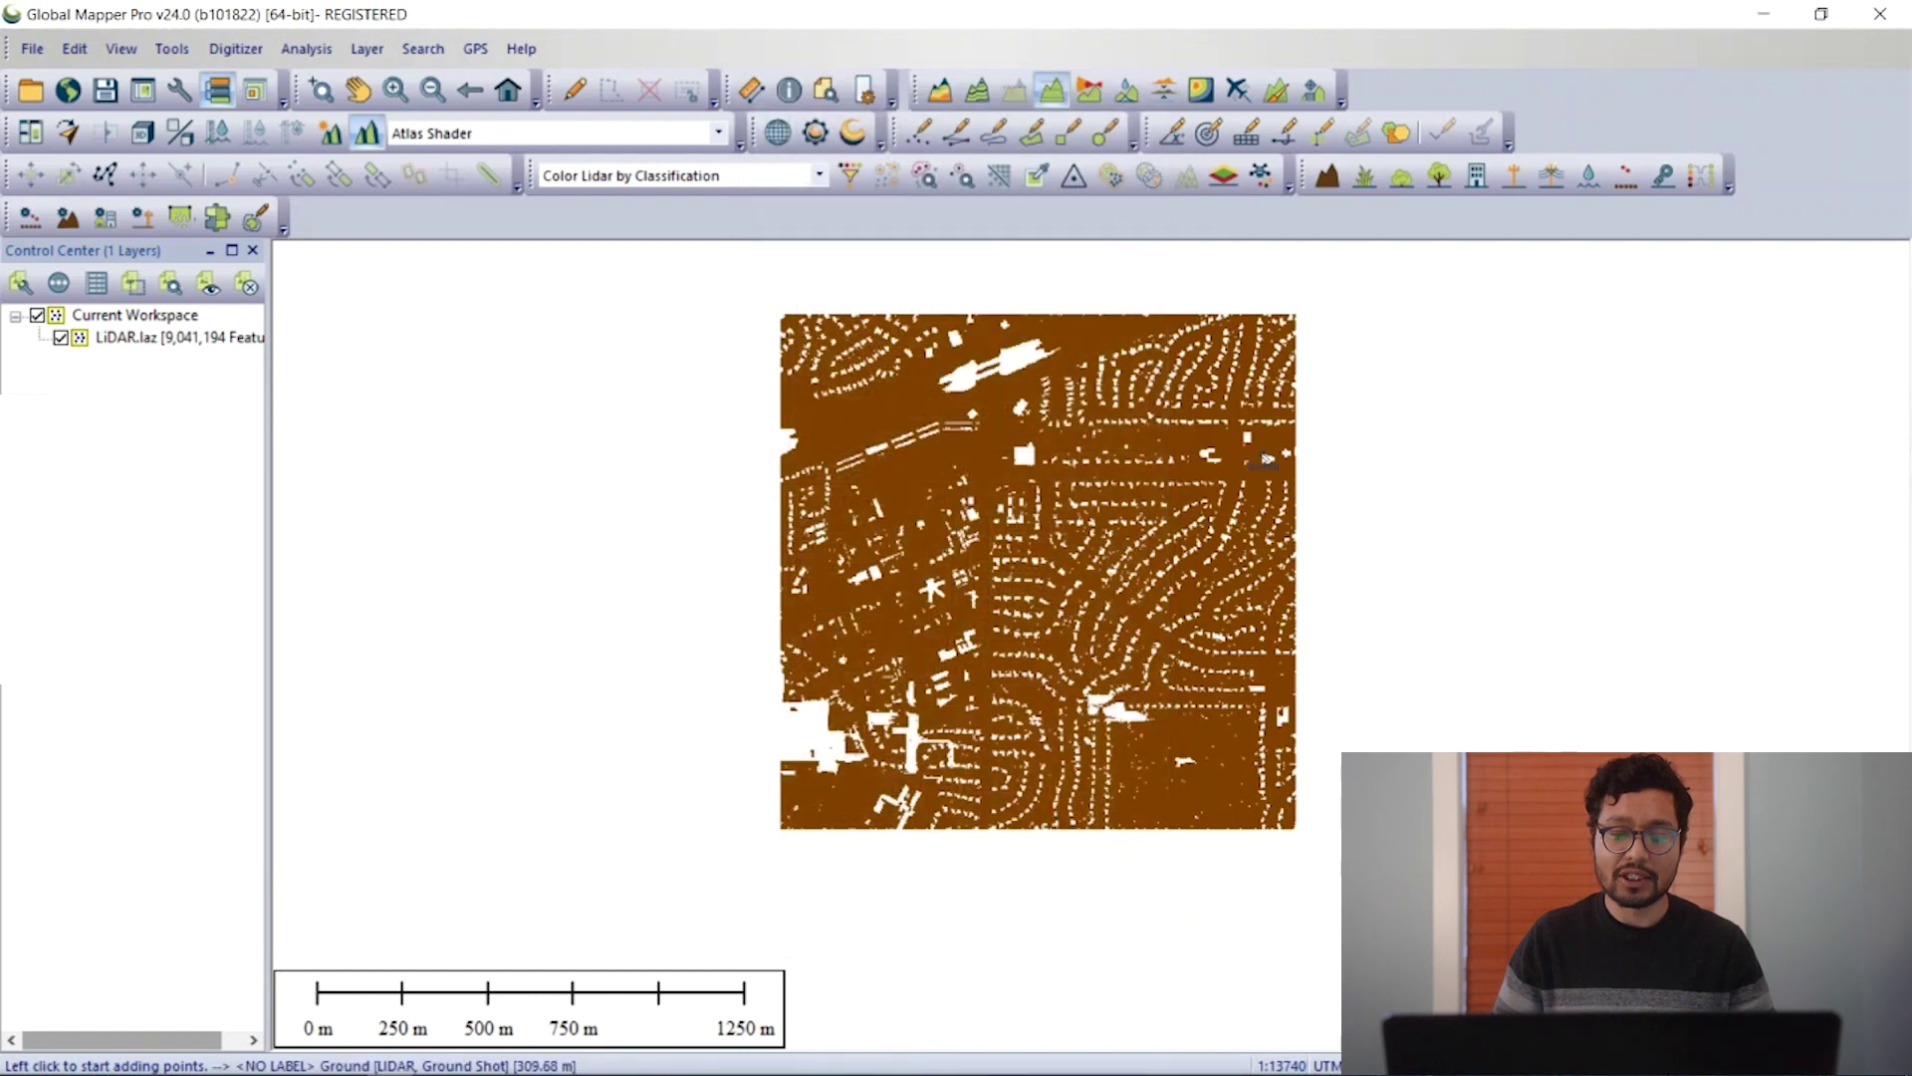
Step: Configure an elevation grid from the ground points with a tighter no-data distance and confirm
click(941, 92)
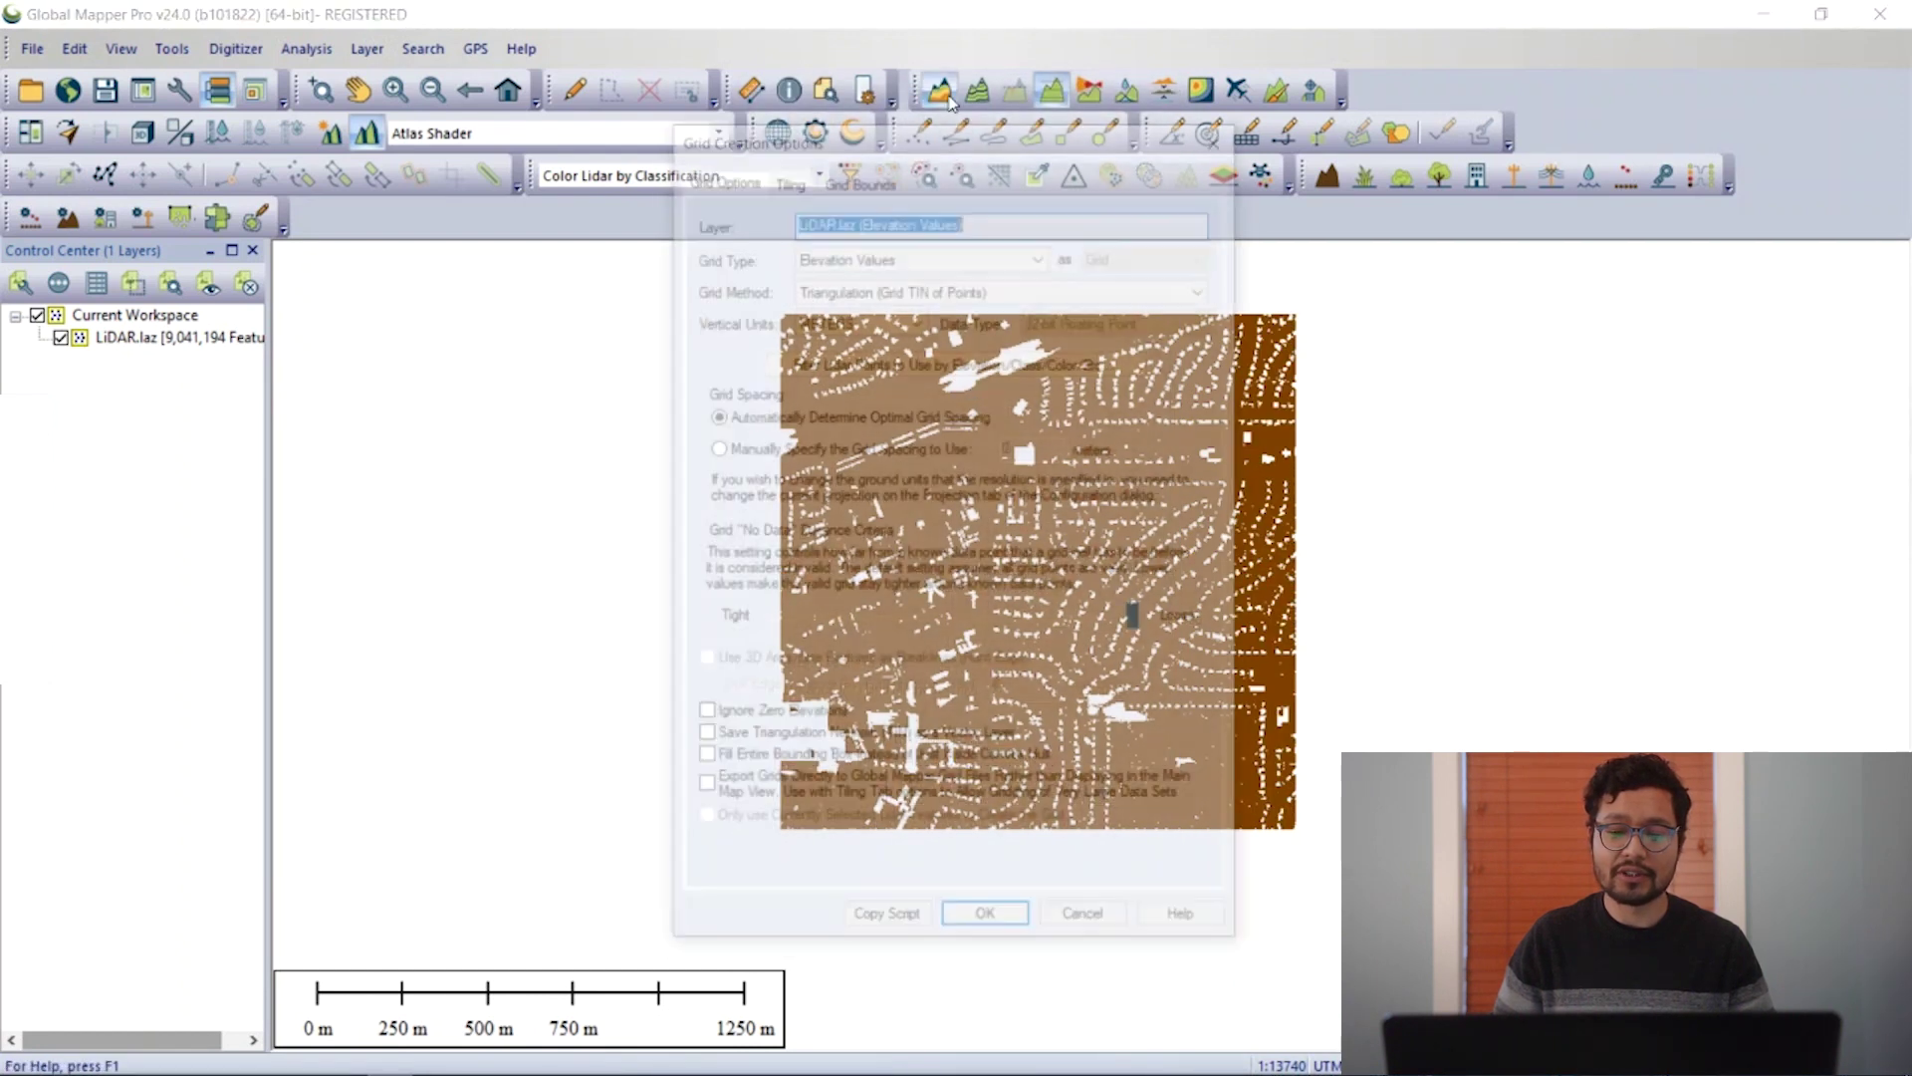
drag(913, 143, 973, 132)
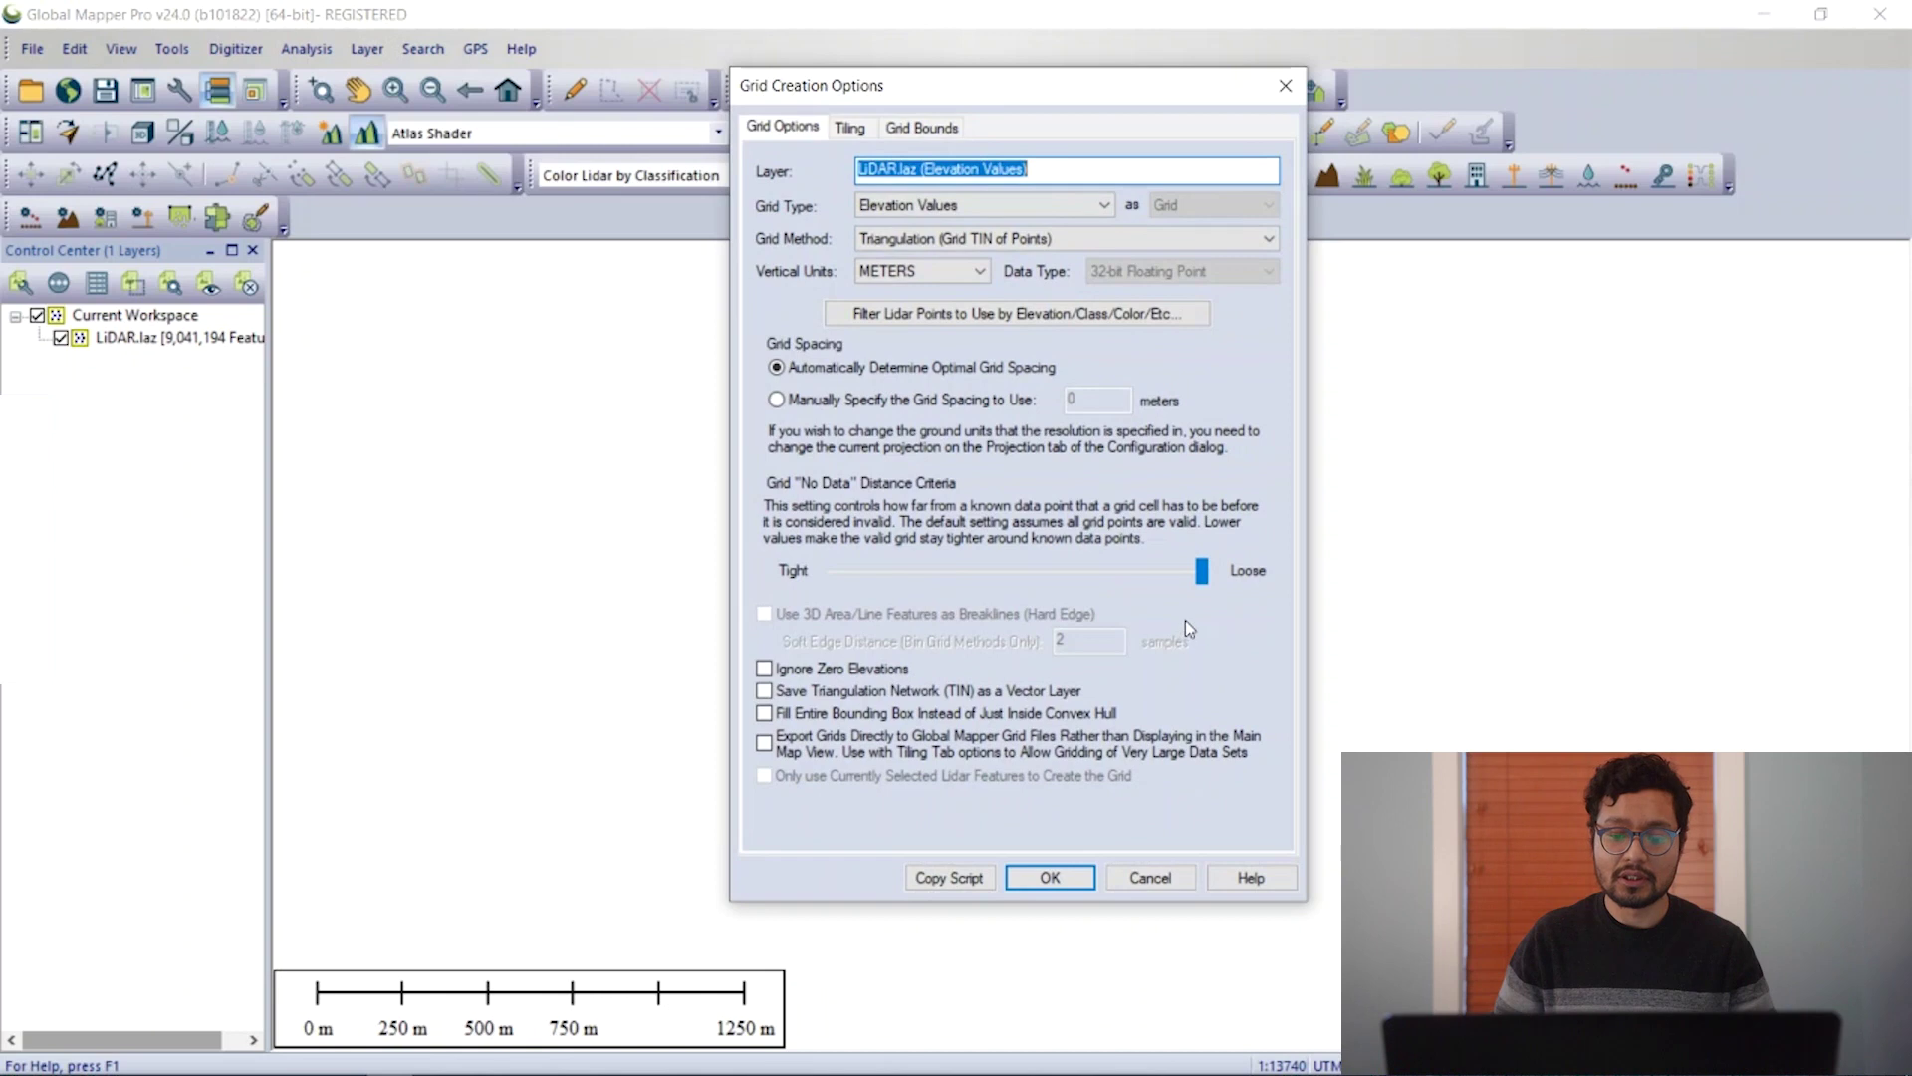
drag(1201, 571, 1020, 570)
click(1046, 879)
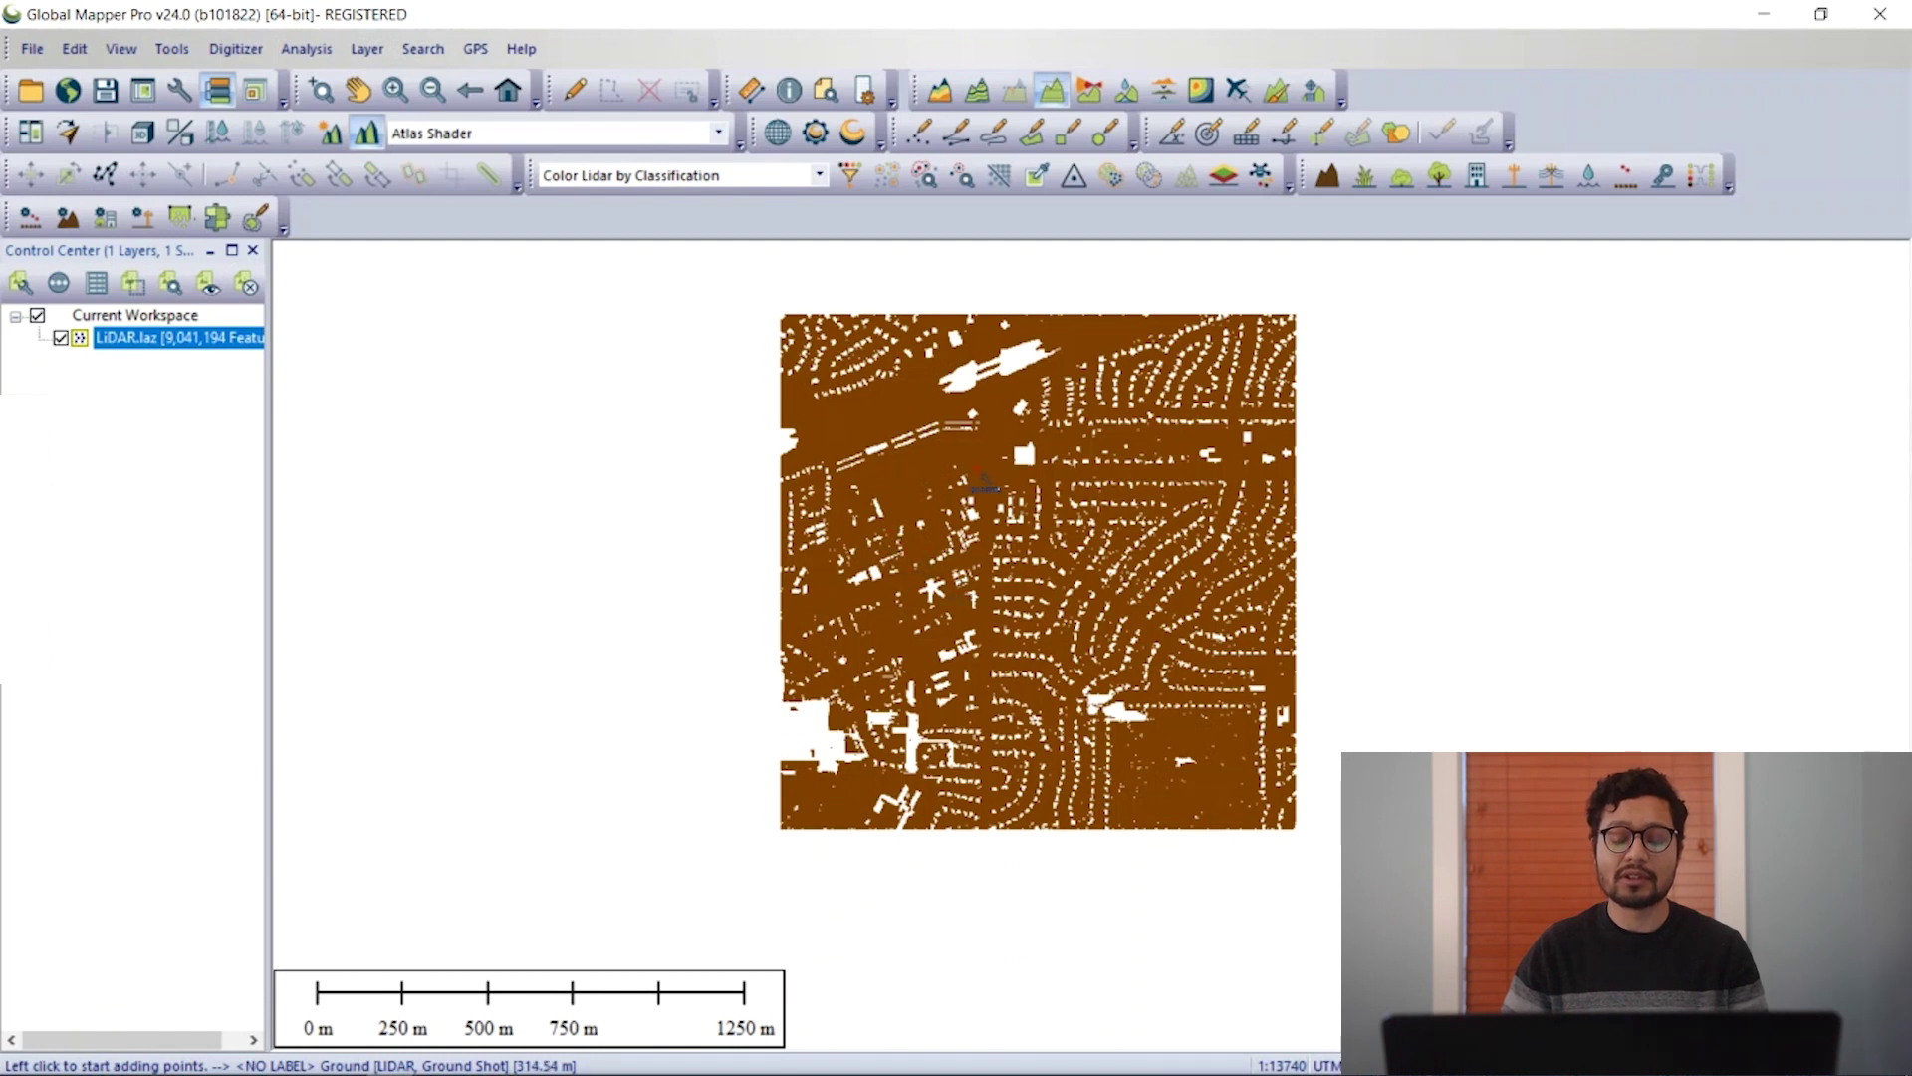
Step: Create the LiDAR.laz DTM elevation grid layer using Binning (Minimum Value - DTM)
click(938, 92)
drag(925, 138, 933, 186)
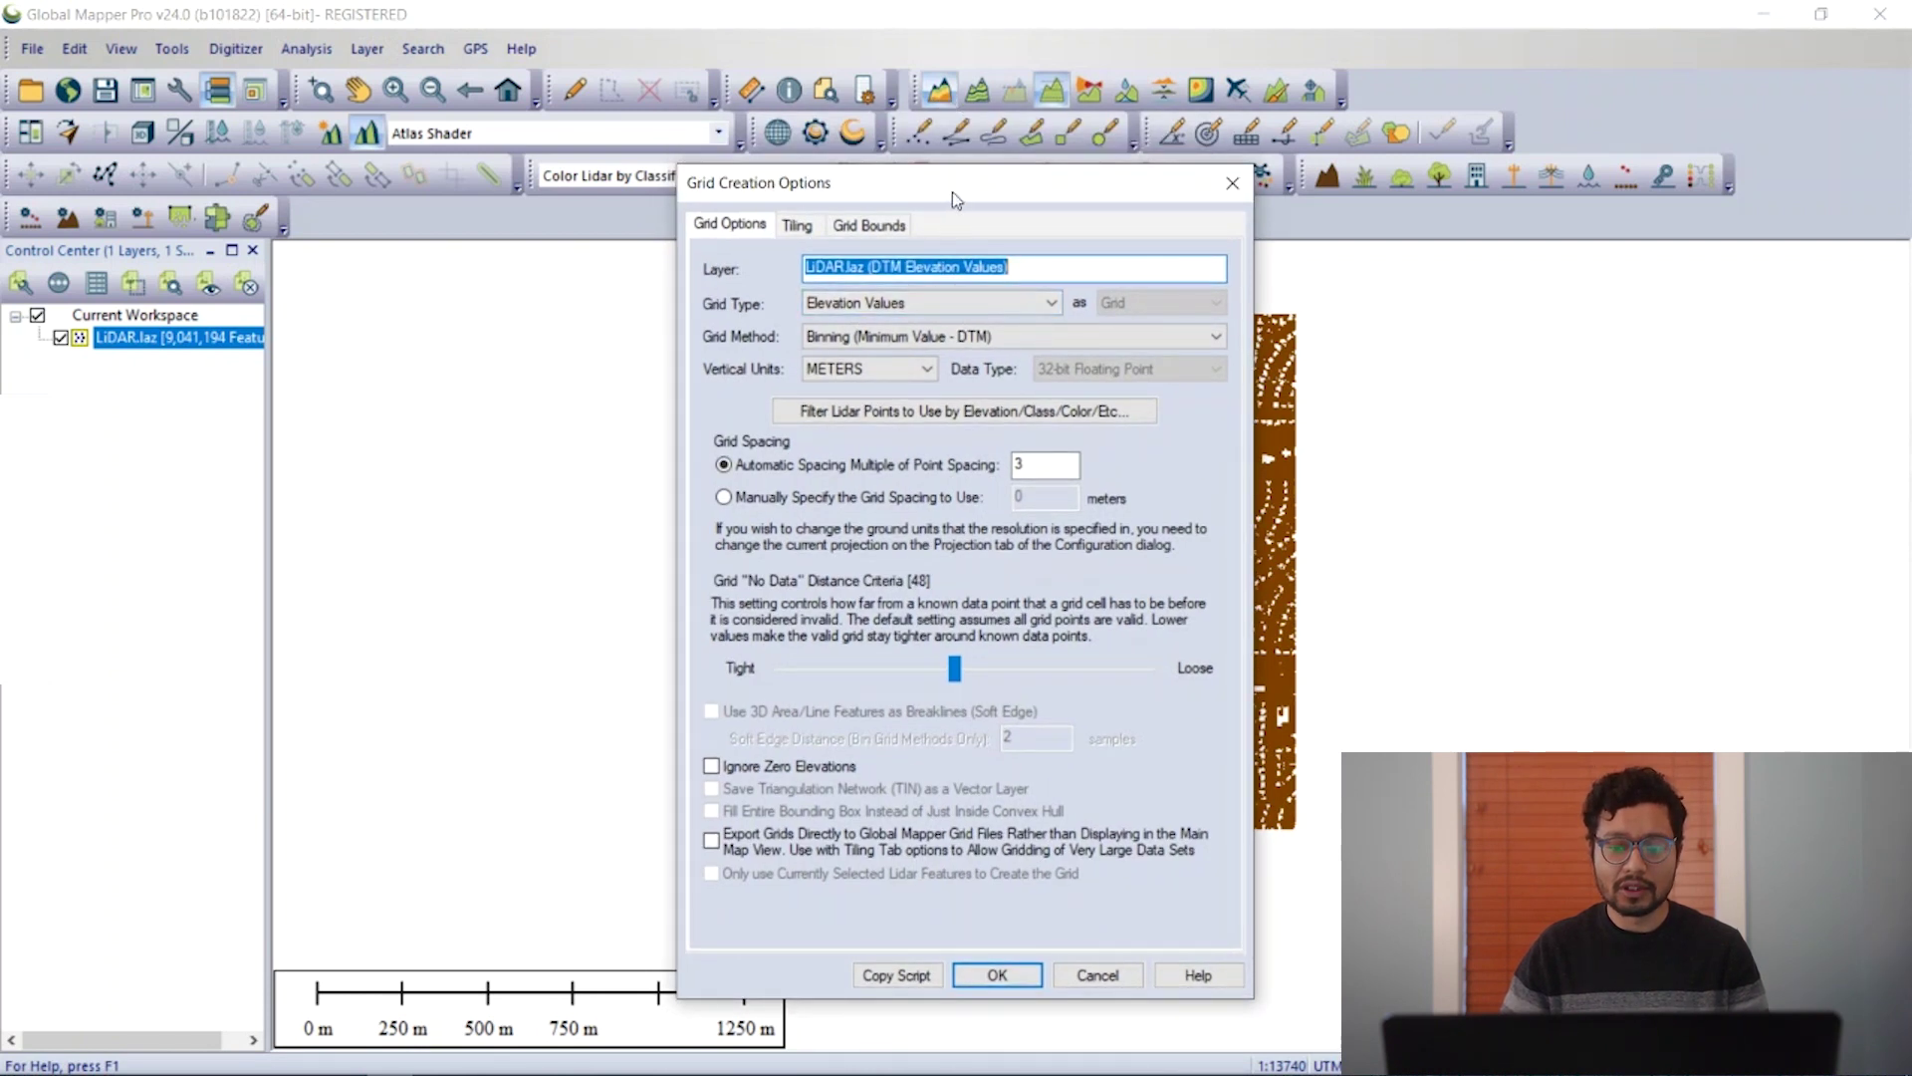
drag(952, 191, 953, 186)
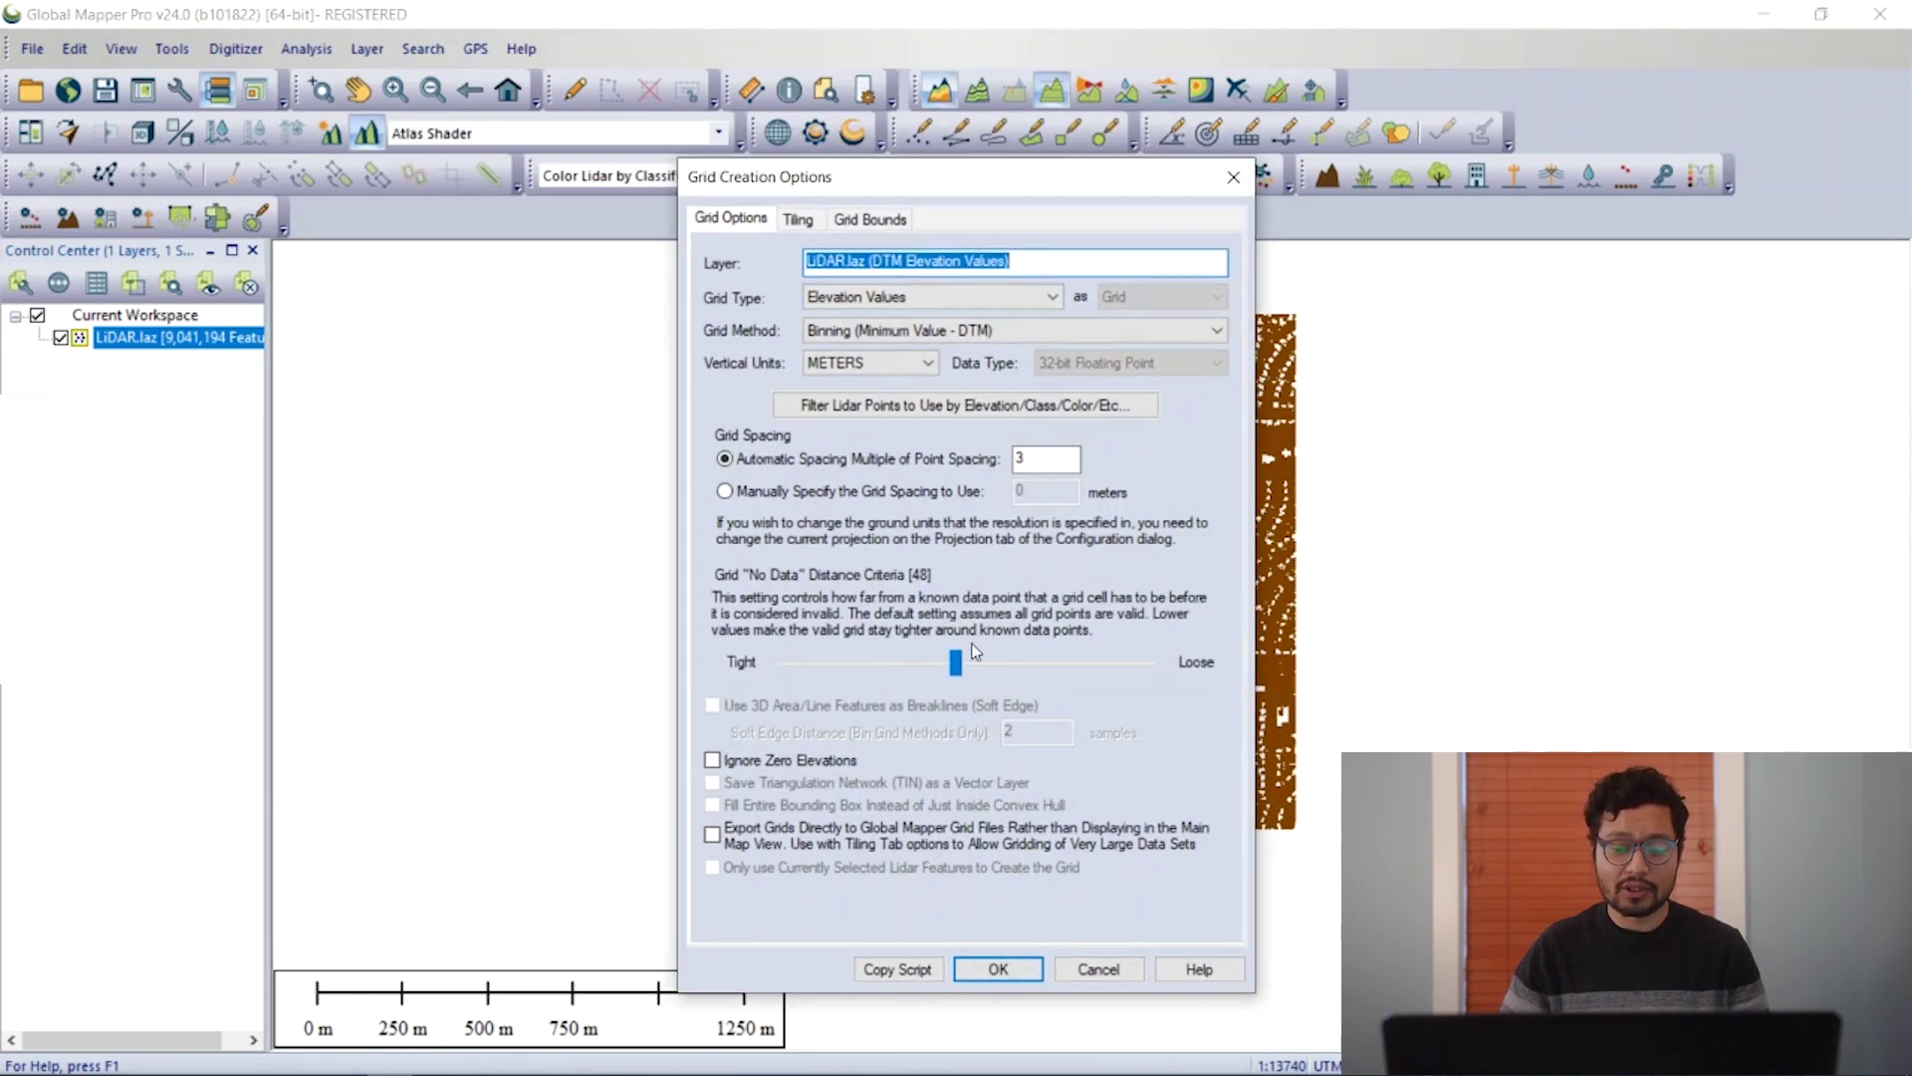
click(1021, 974)
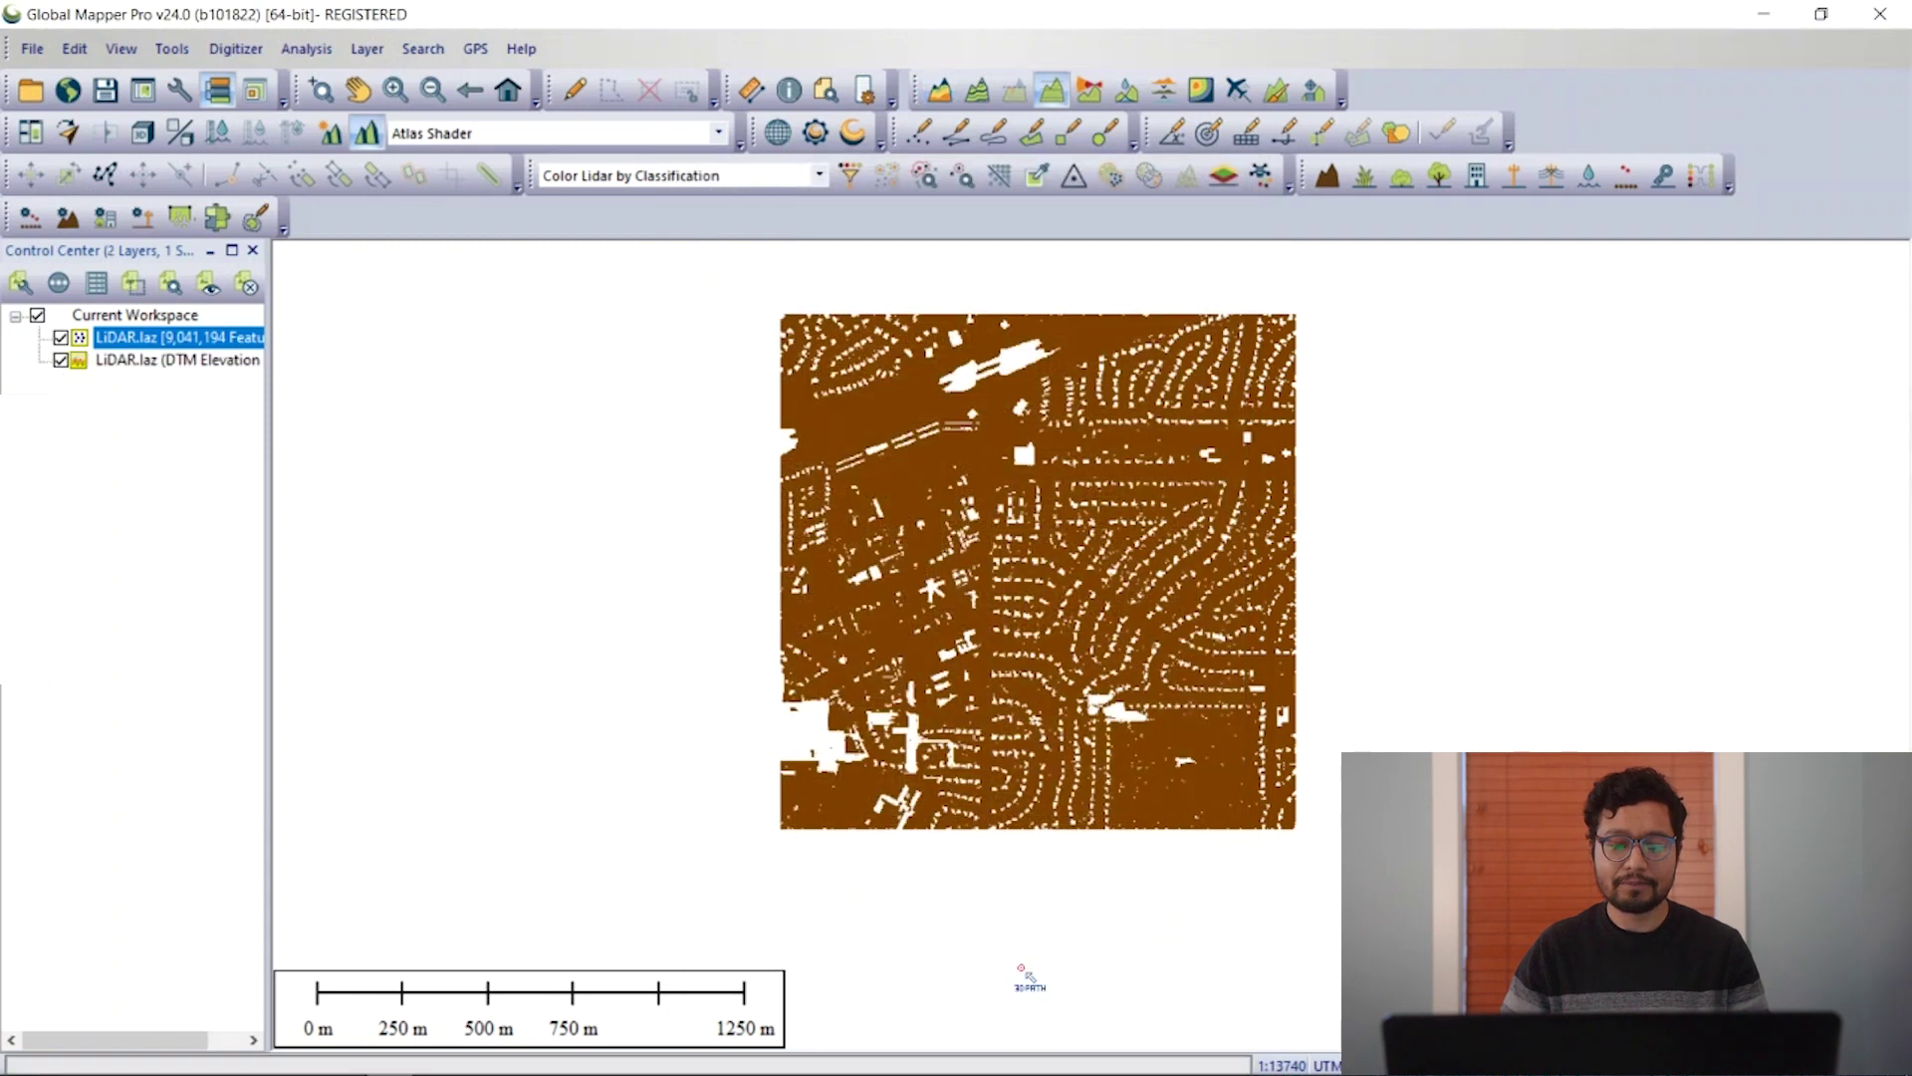